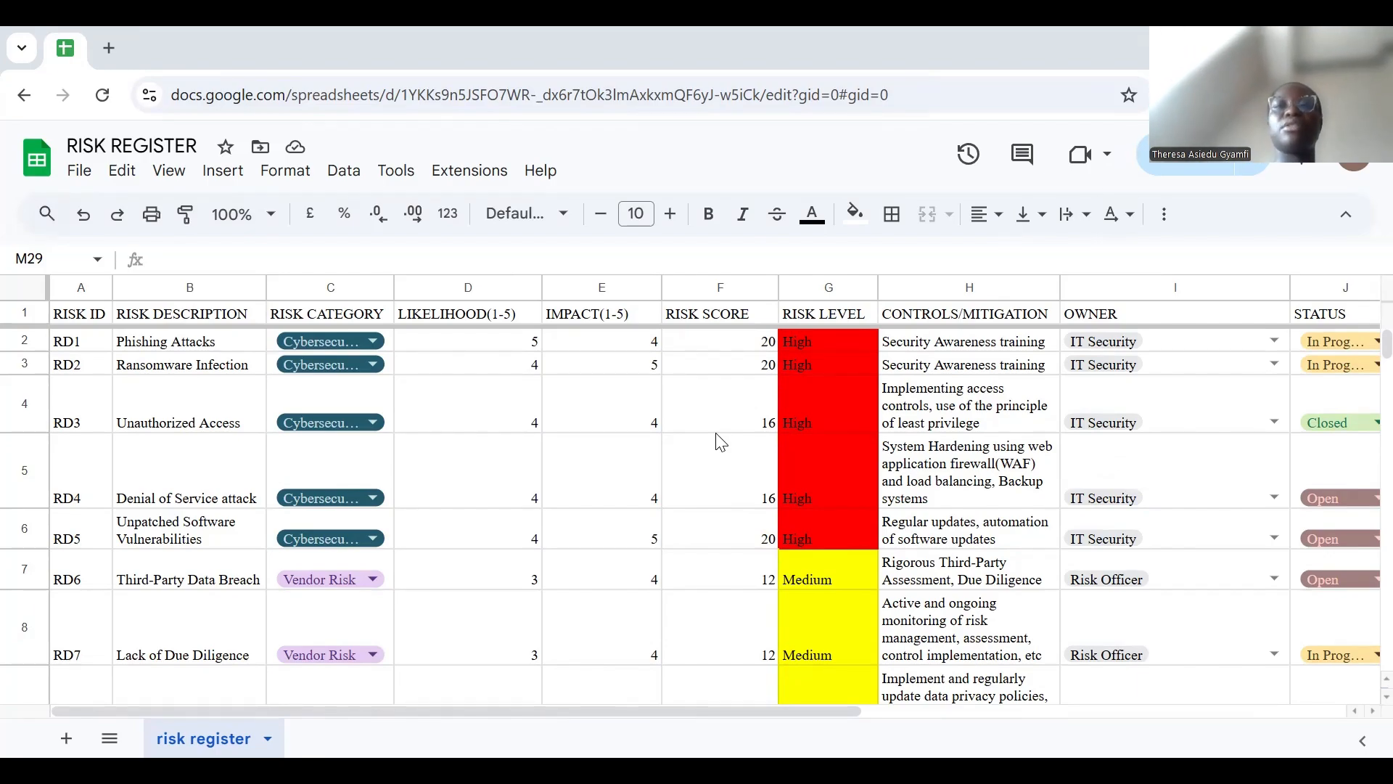
Step: Look through the risk register's rows and all columns across to the review dates, highlighting the STATUS column
scroll(721, 442, down, 5)
scroll(721, 442, up, 2)
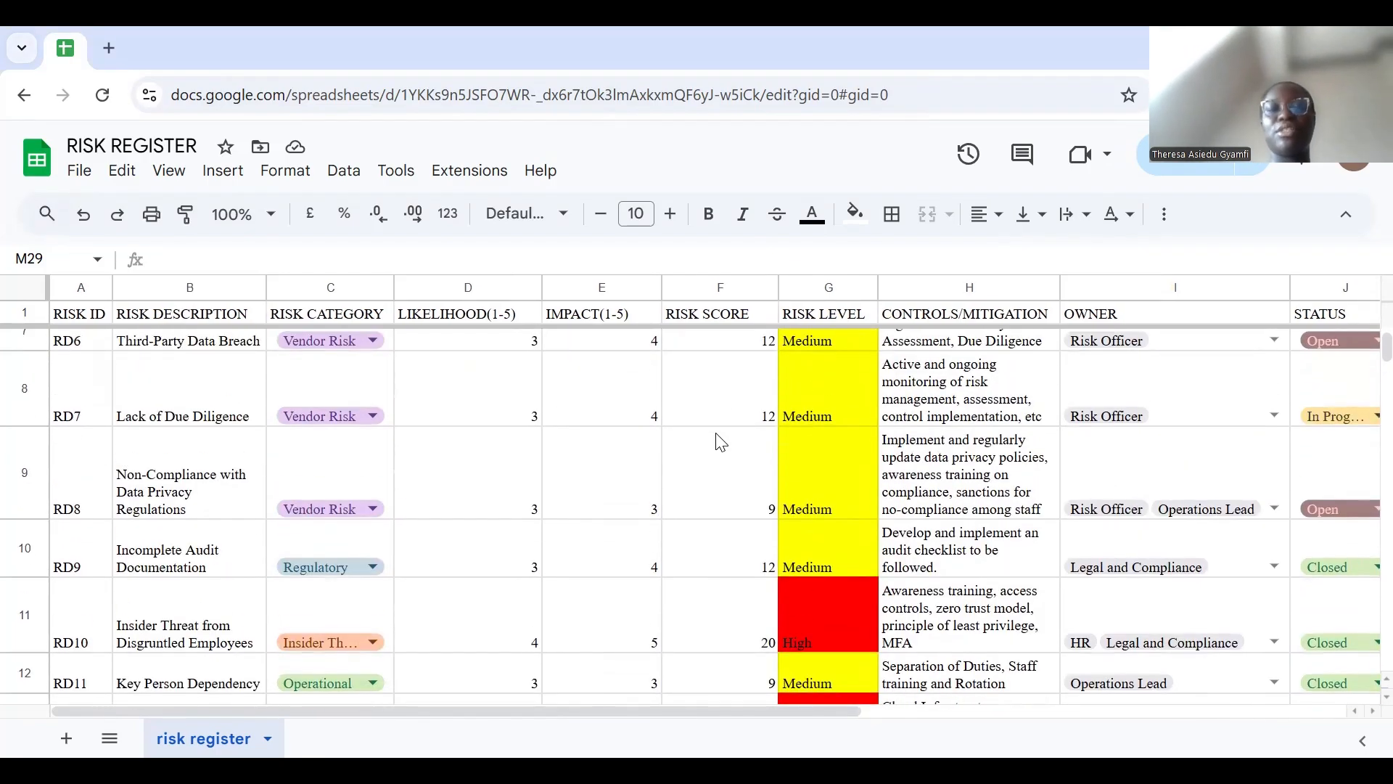
scroll(720, 442, down, 3)
scroll(721, 442, up, 6)
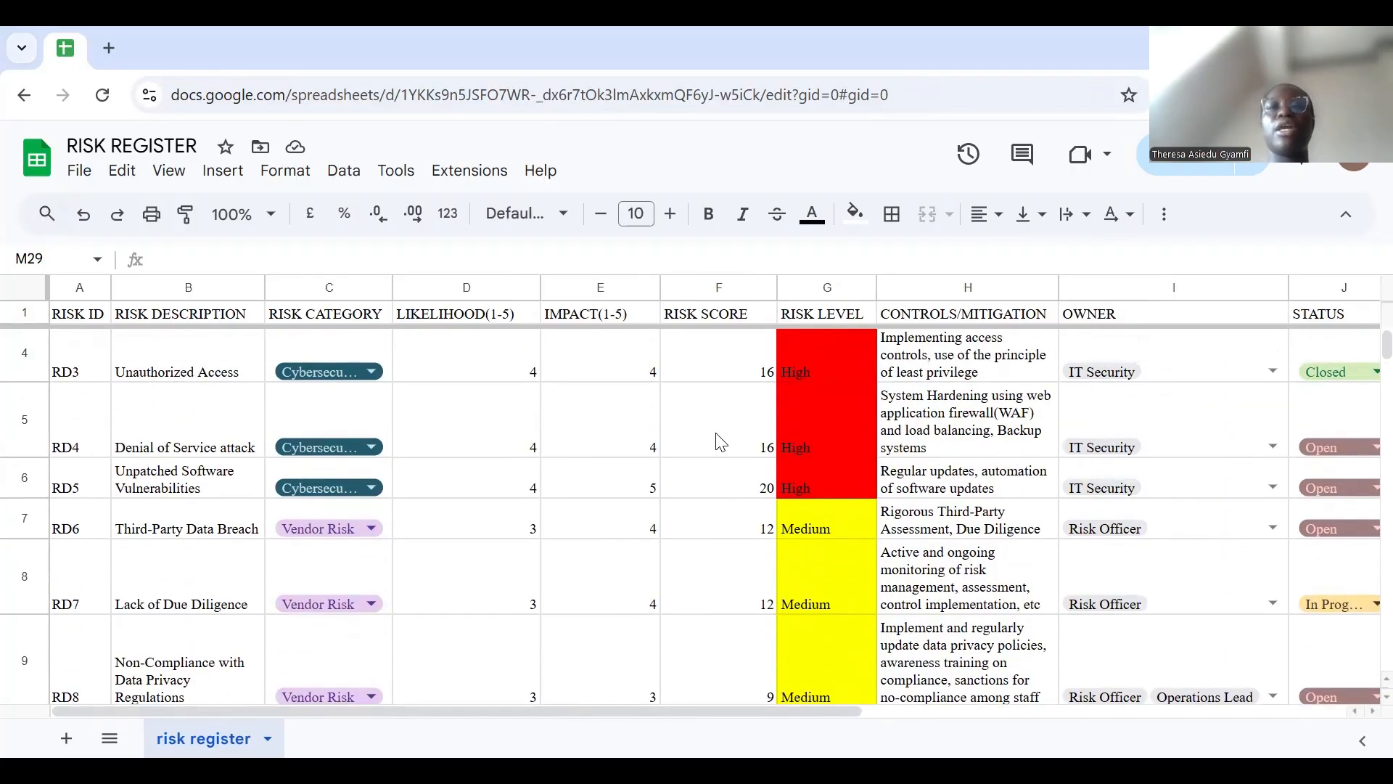
scroll(720, 442, up, 1)
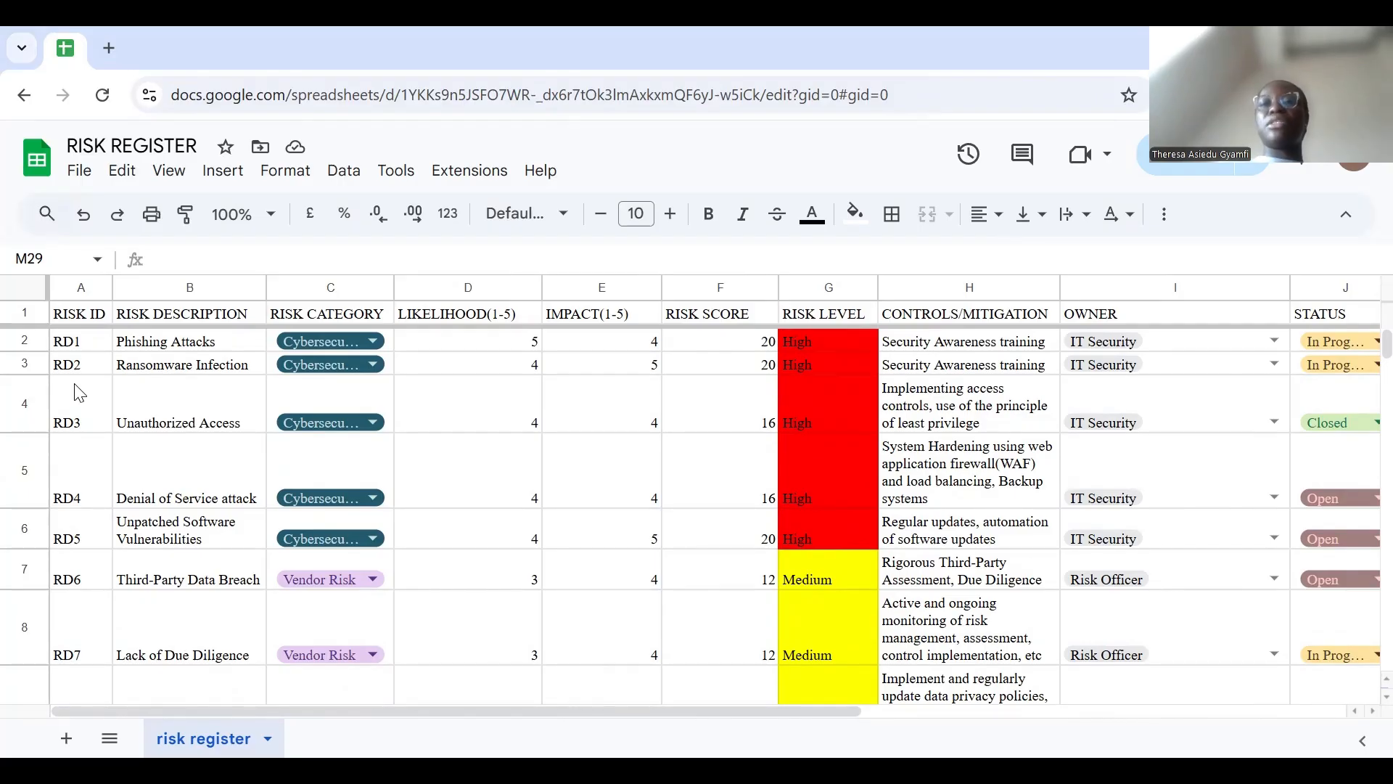
scroll(80, 392, right, 4)
scroll(80, 393, right, 3)
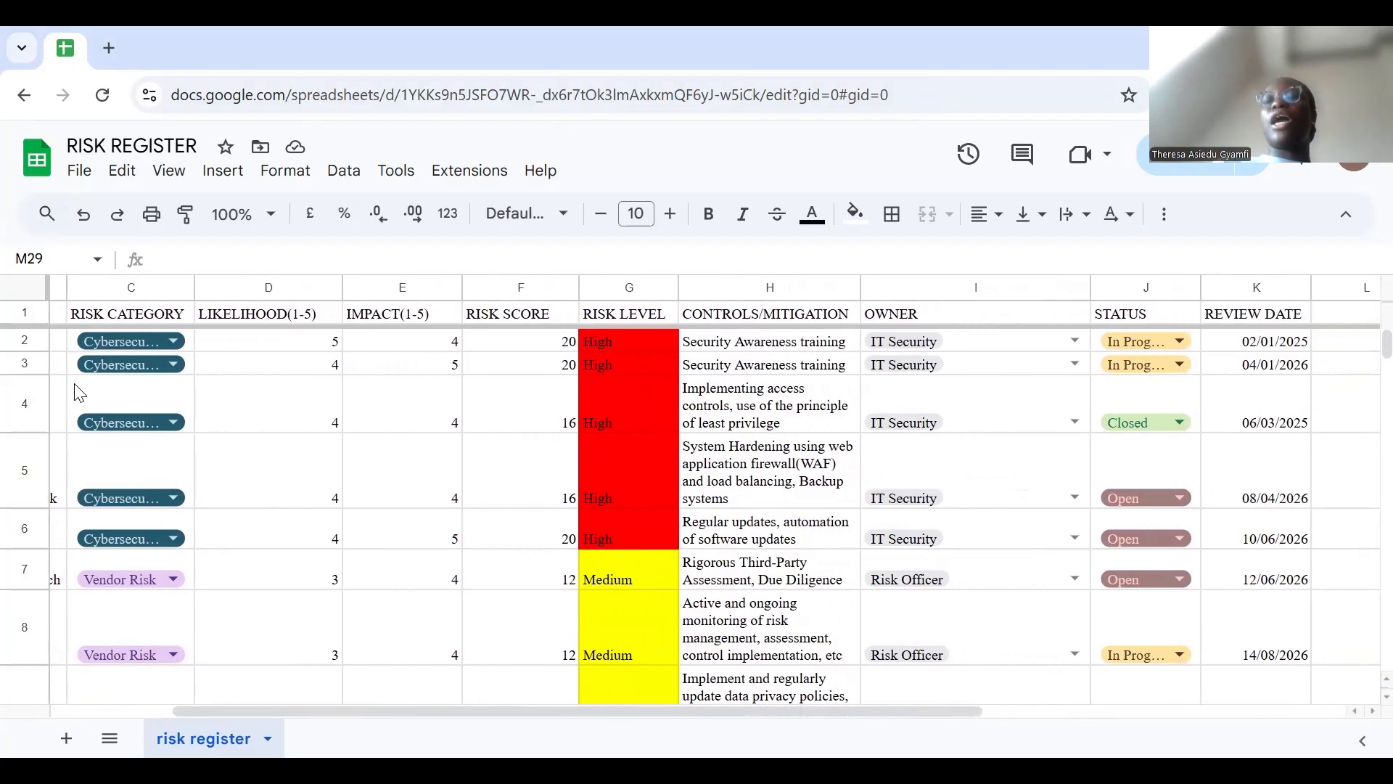
scroll(80, 393, right, 6)
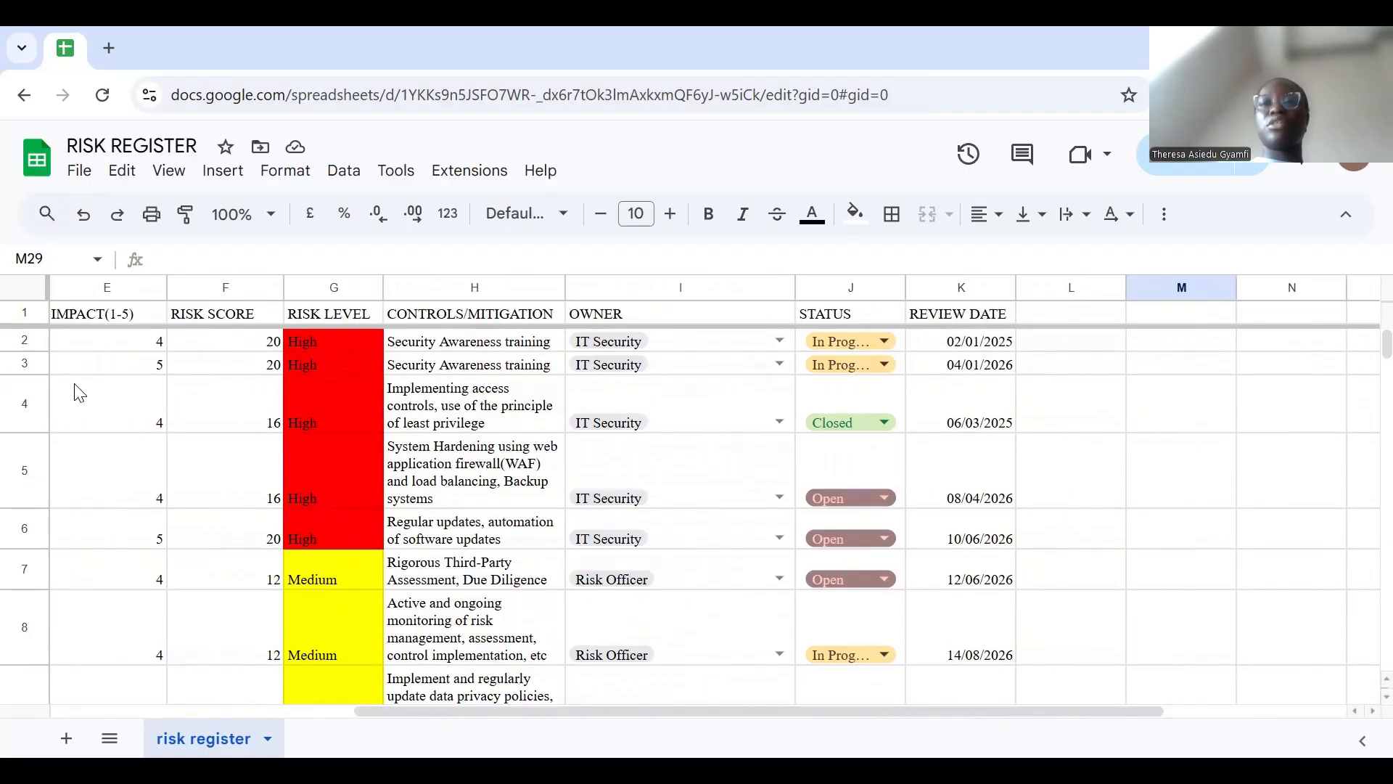
click(836, 283)
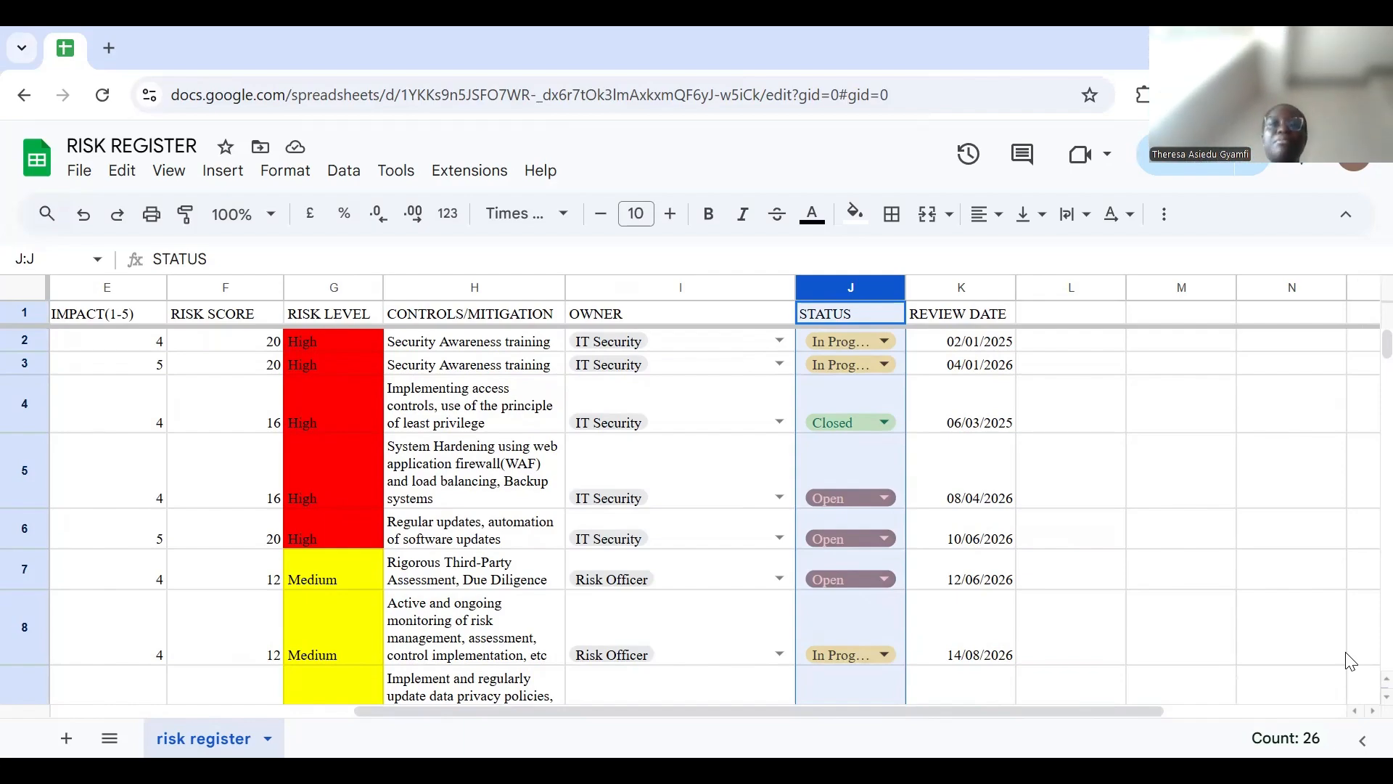
scroll(225, 391, left, 7)
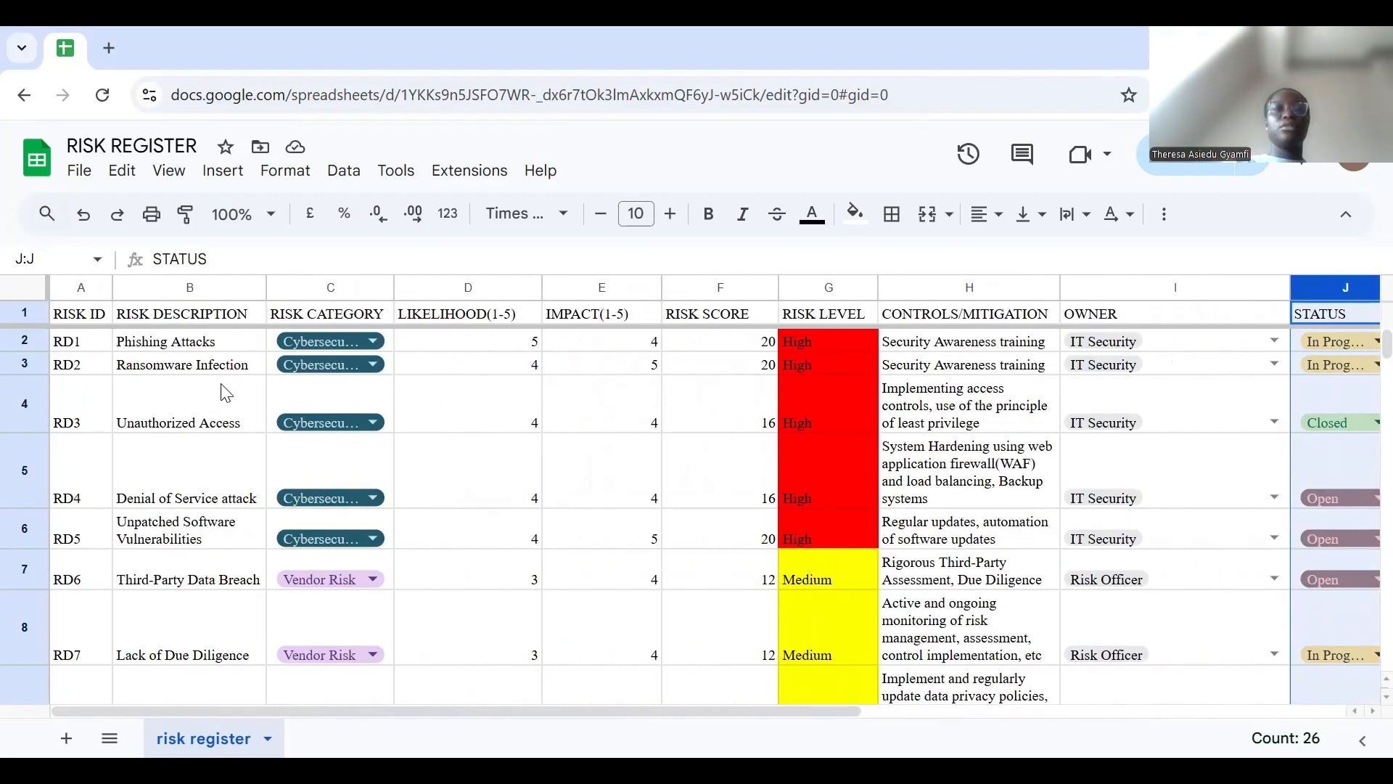
Step: Examine the header row's column titles from RISK ID to REVIEW DATE, and highlight the RISK ID column
click(24, 312)
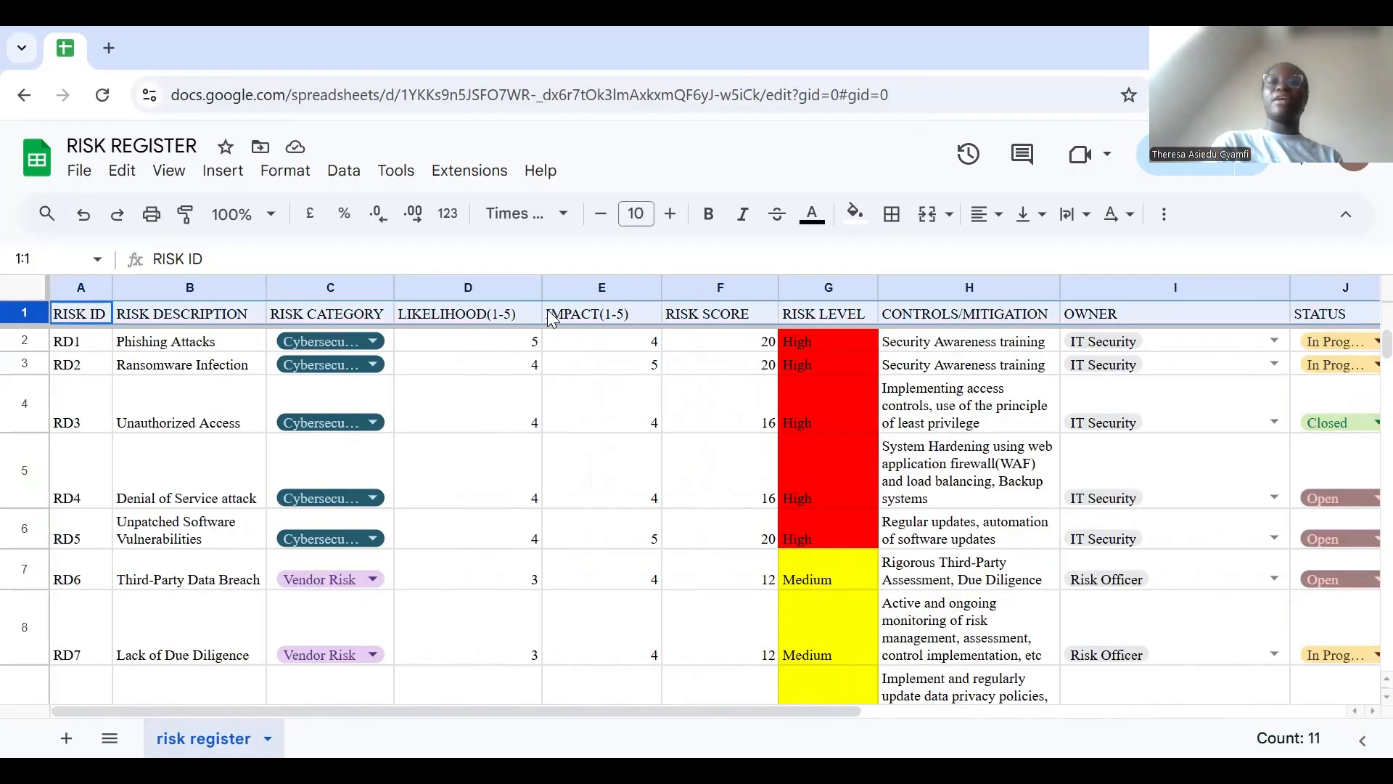
scroll(880, 316, right, 2)
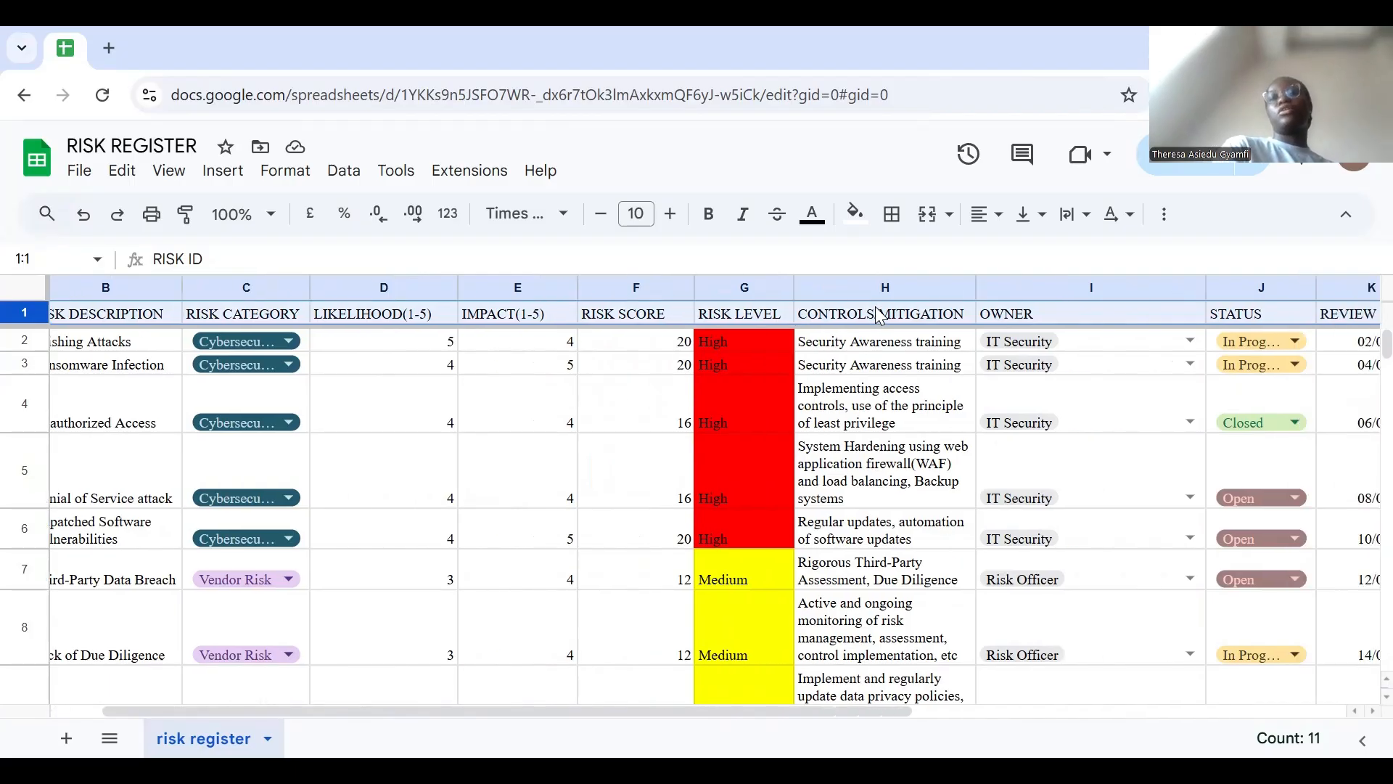
scroll(876, 307, right, 8)
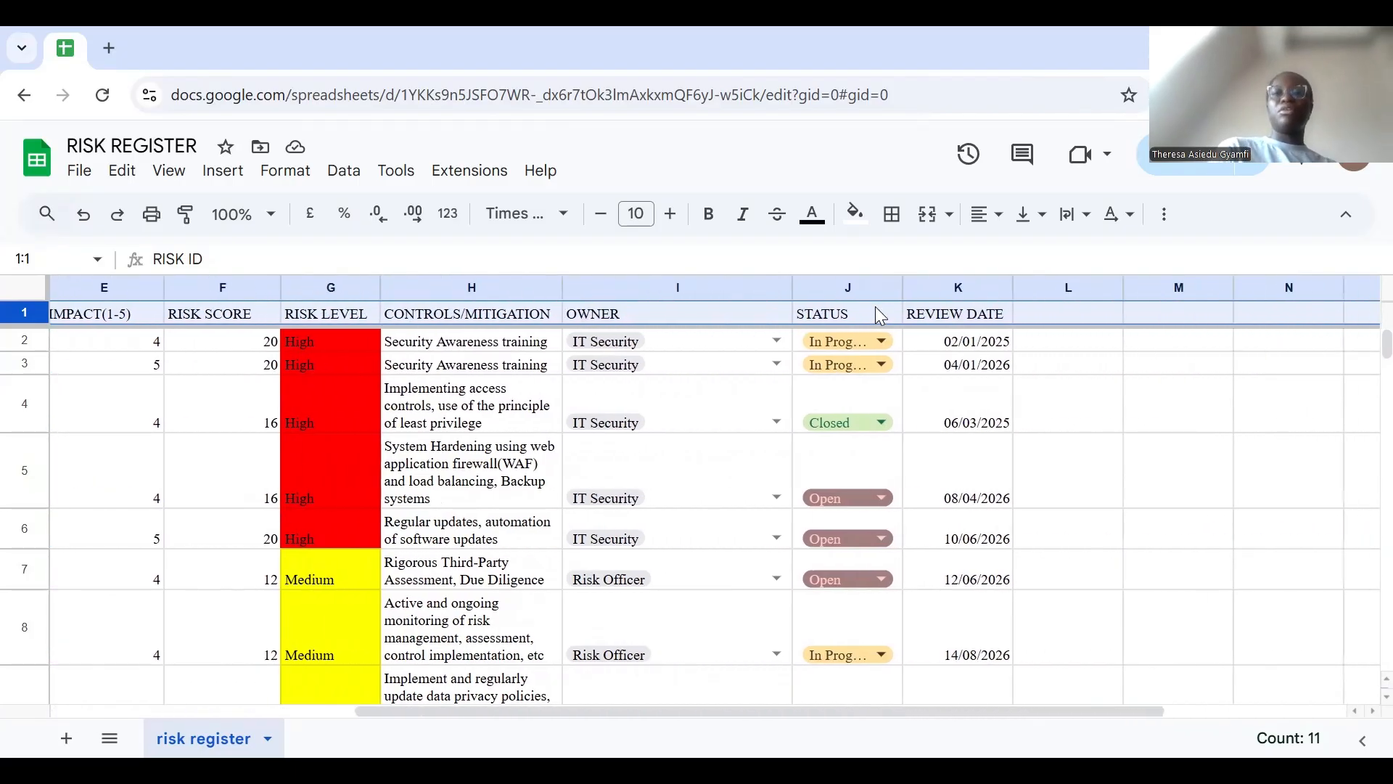
scroll(875, 306, left, 10)
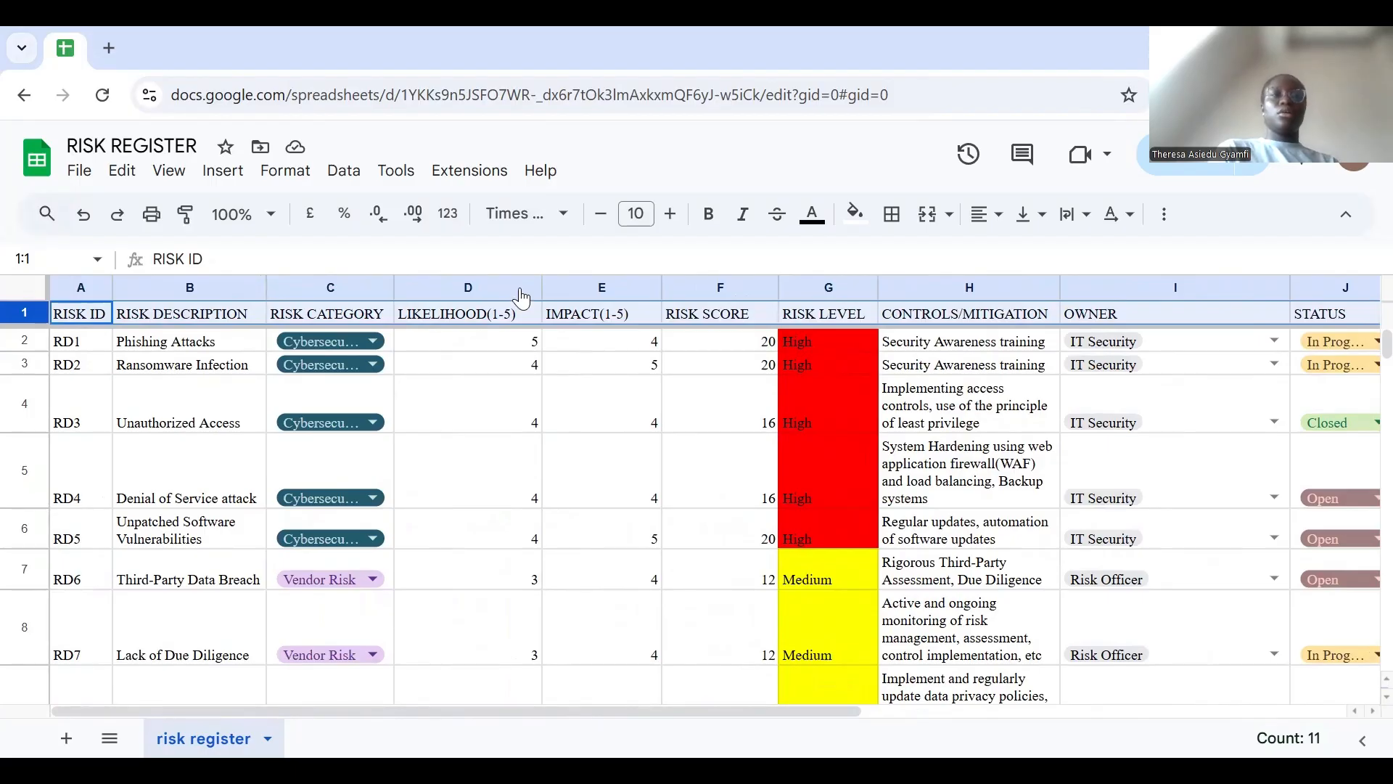
click(75, 343)
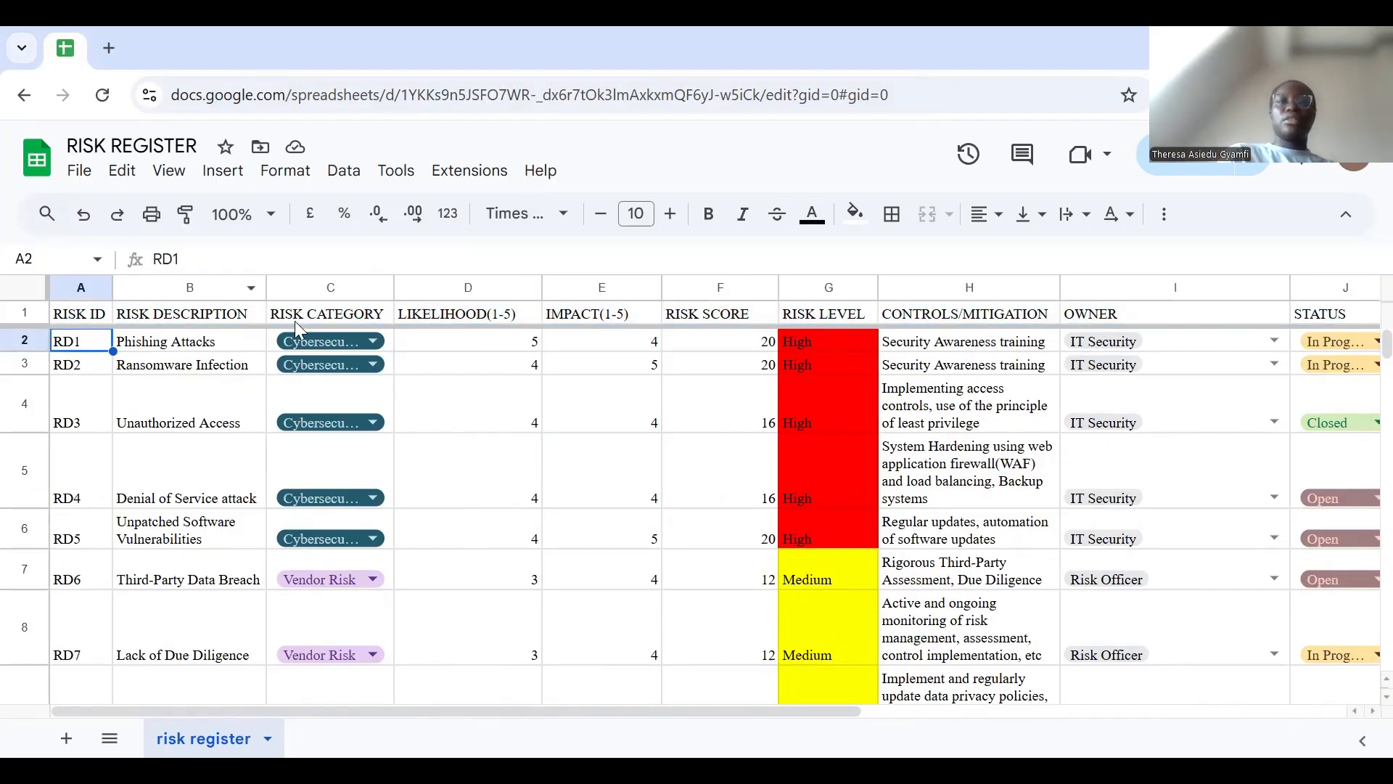
click(59, 288)
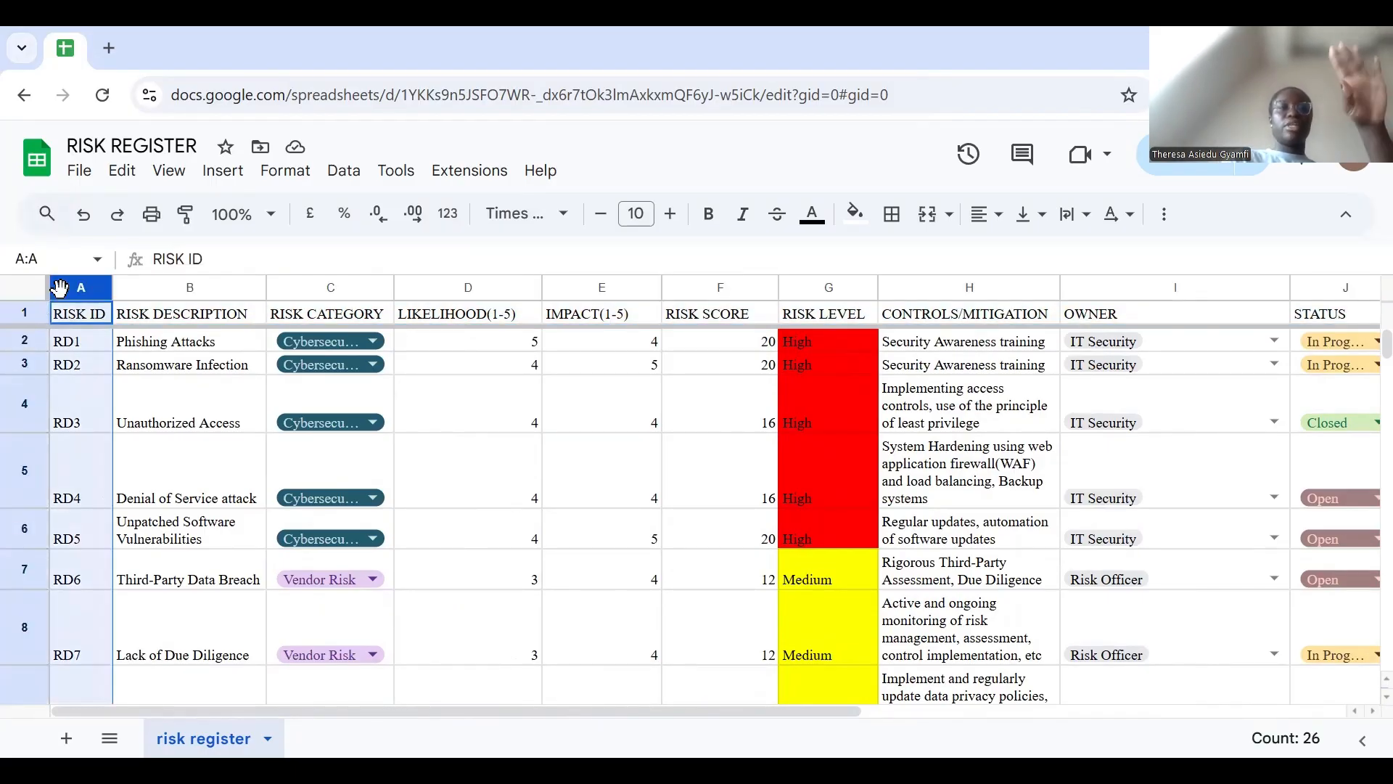
Step: Clear the risk IDs RD2 to RD5 from cells A3 to A6
click(102, 394)
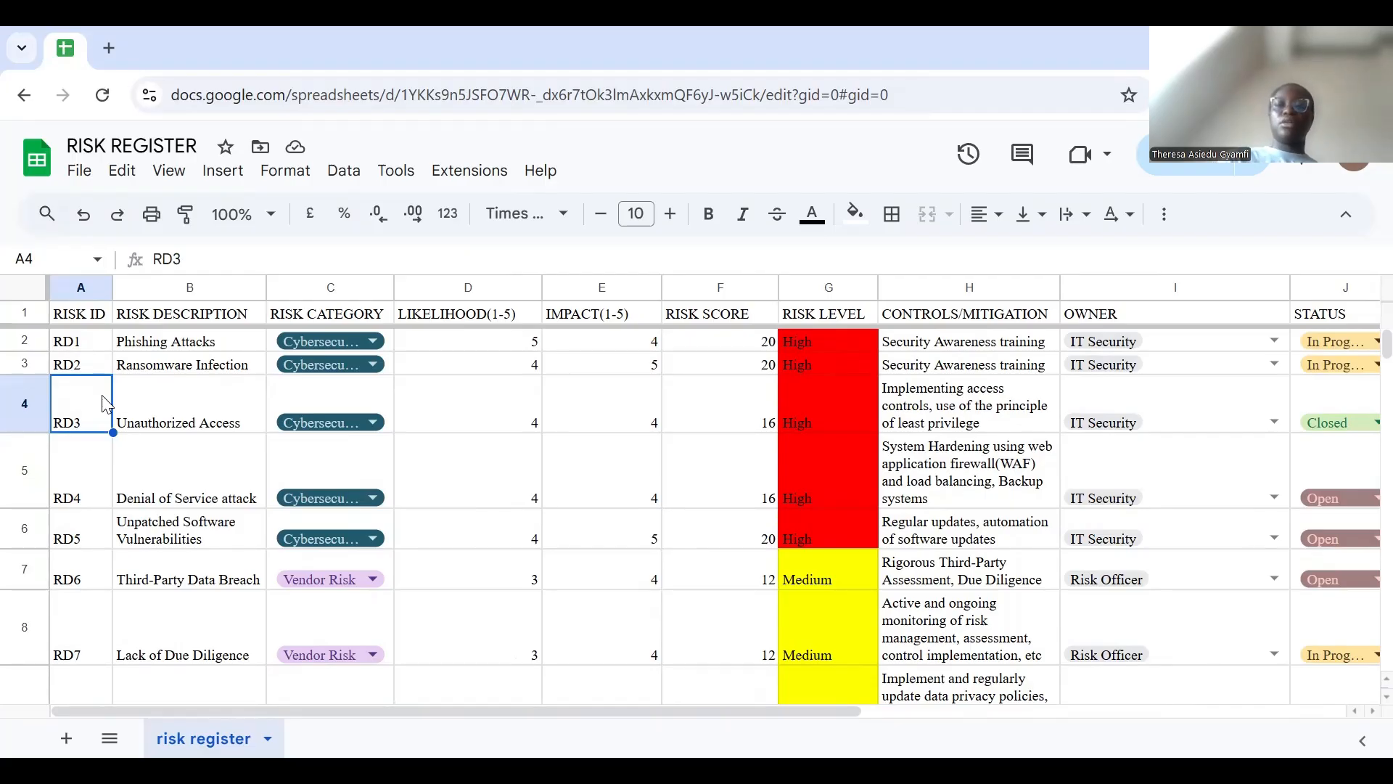
key(Up)
key(Up)
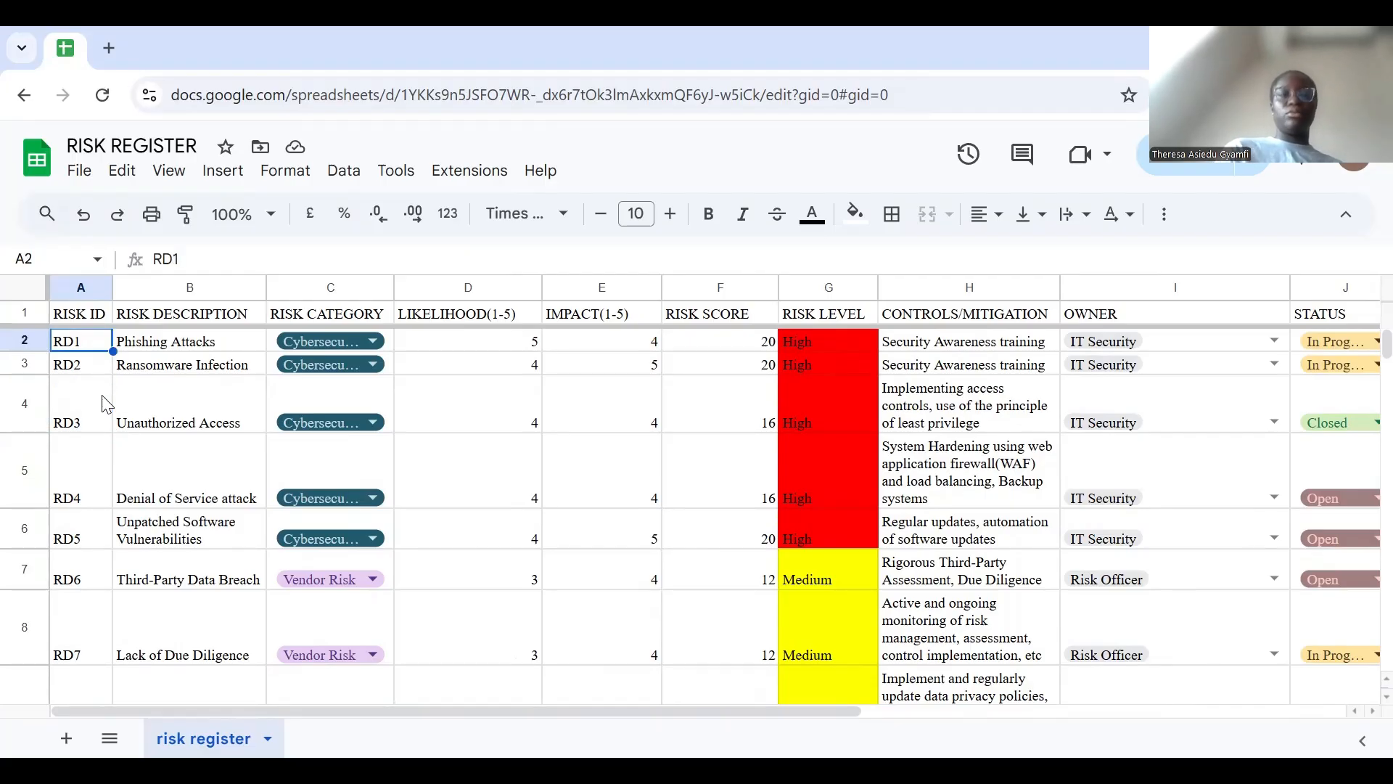
key(Down)
key(Delete)
key(Down)
key(Delete)
key(Down)
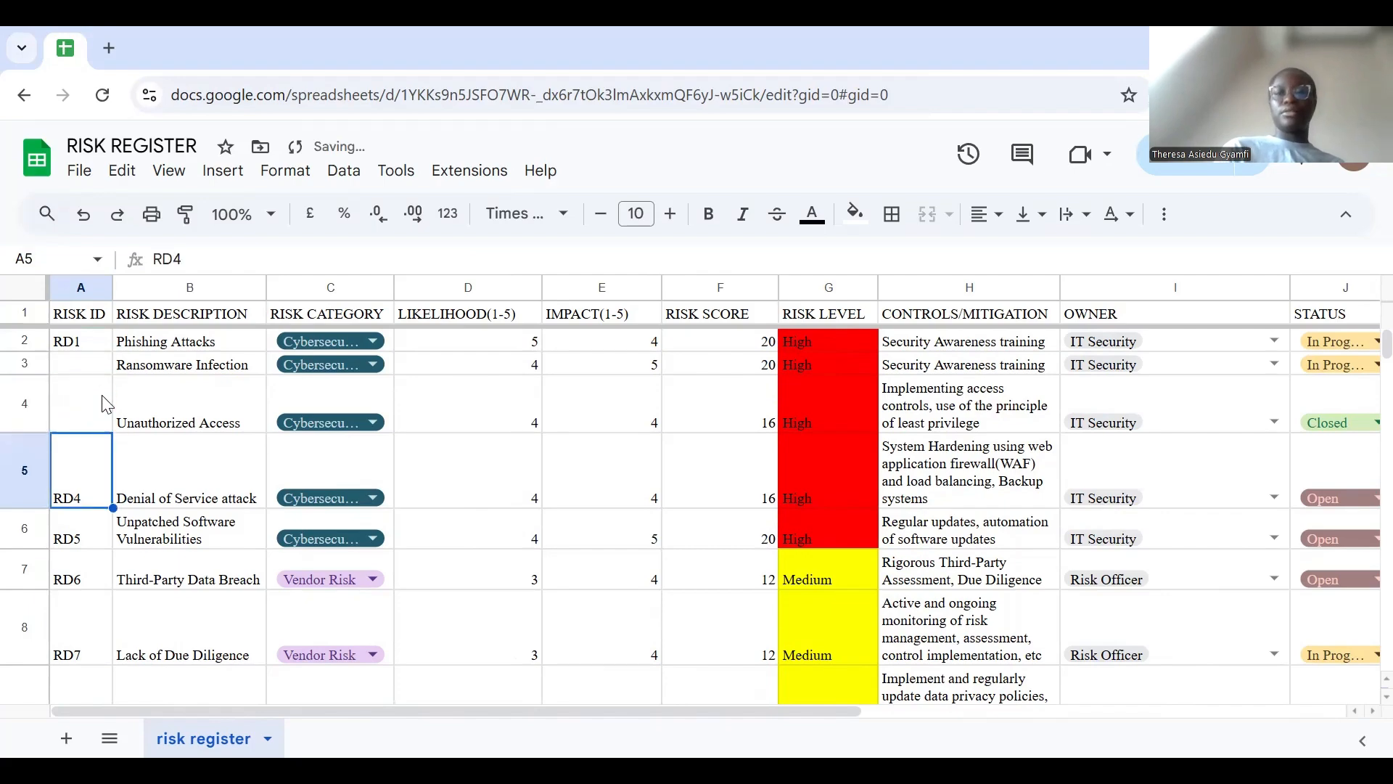
key(Delete)
key(Down)
key(Delete)
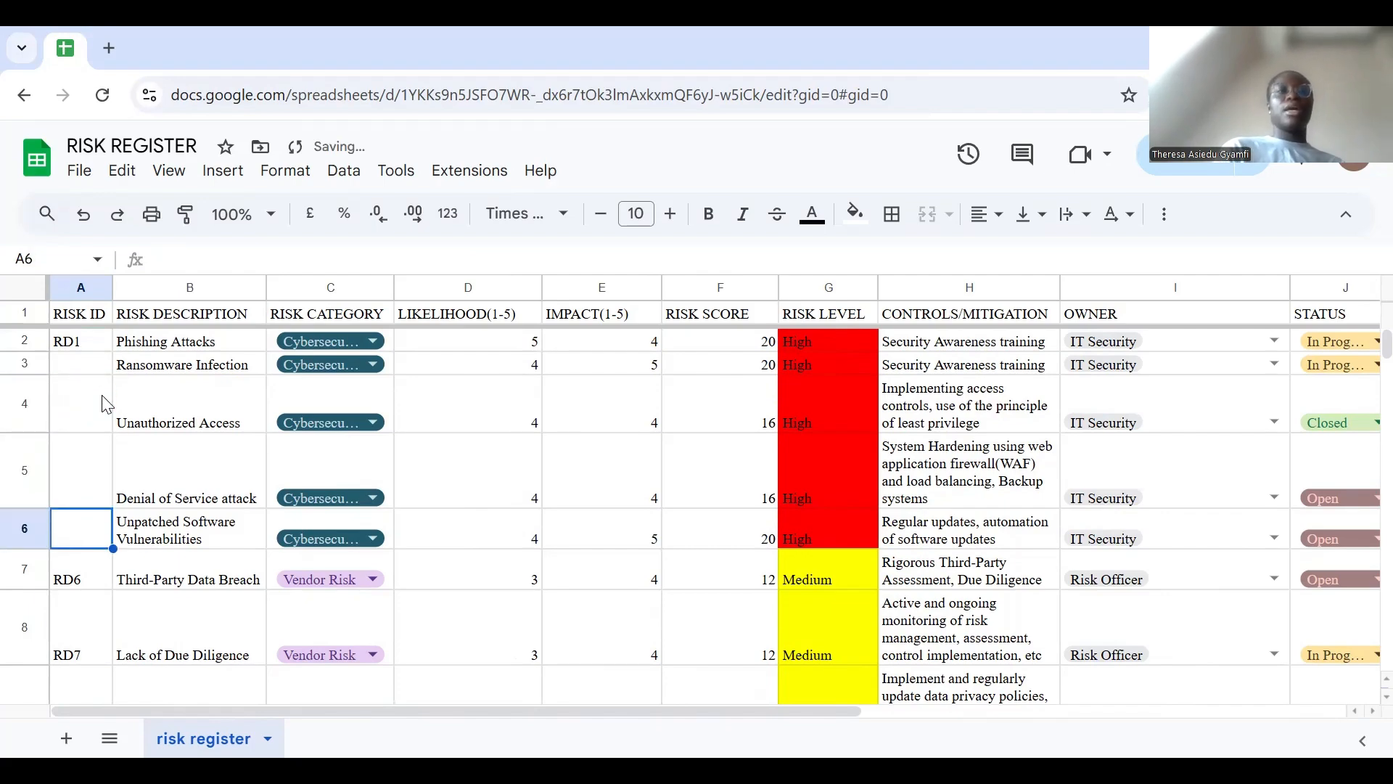
click(168, 500)
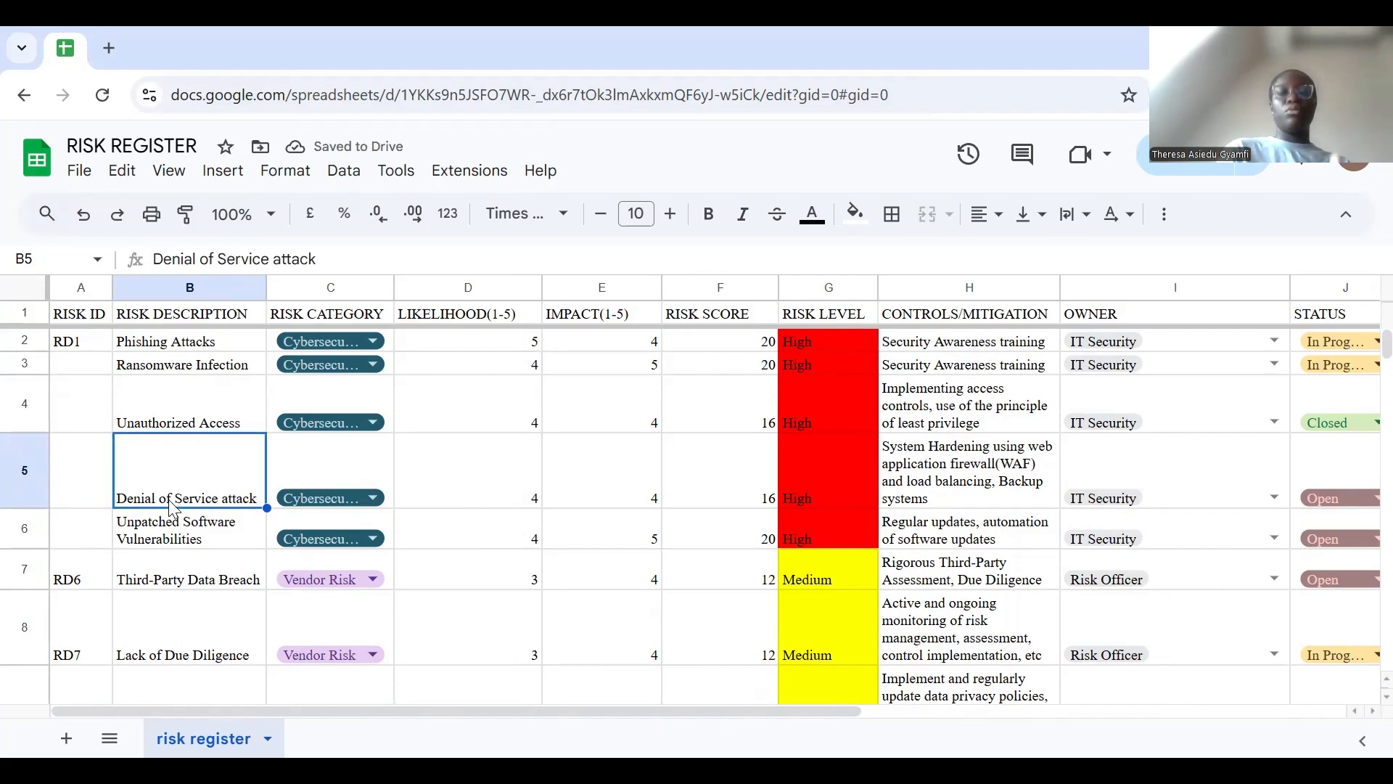
click(81, 370)
text(RD2)
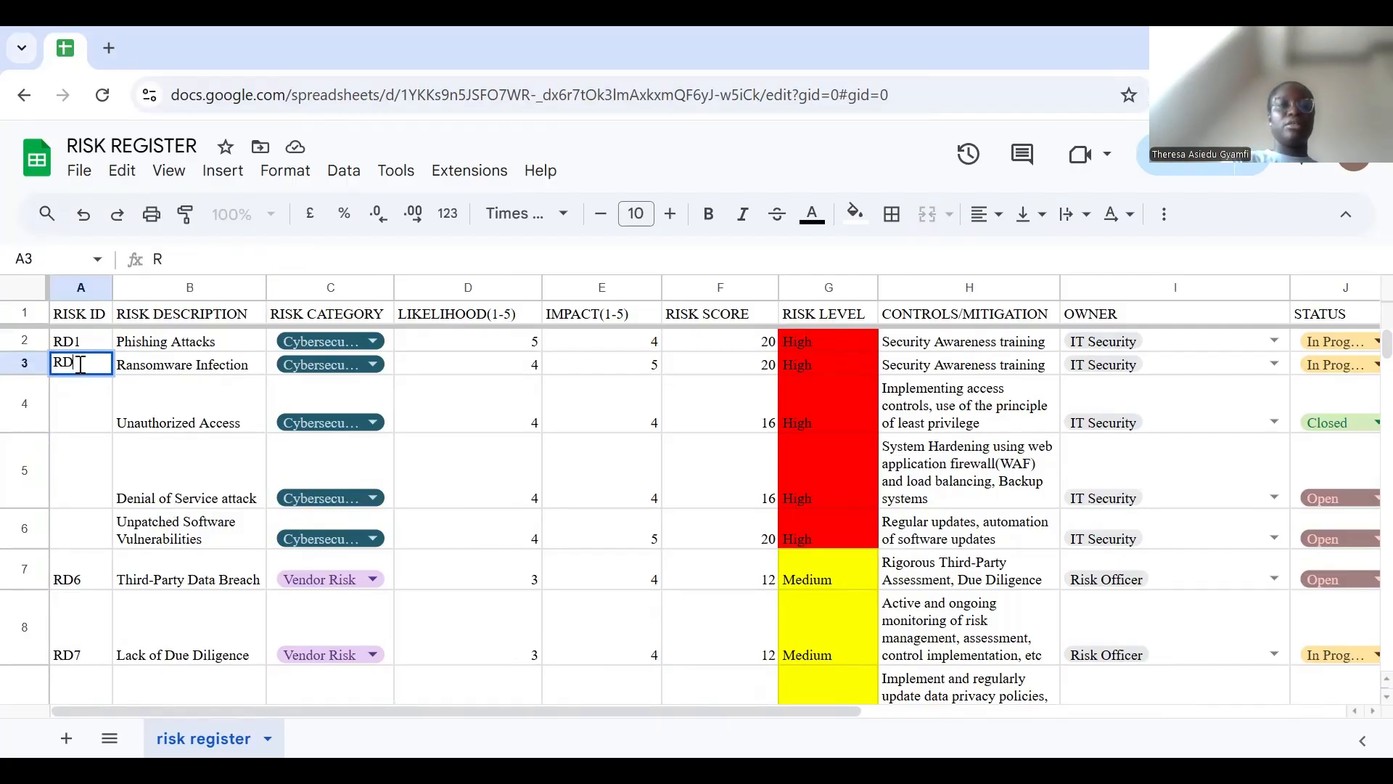
key(BackSpace)
key(BackSpace)
key(BackSpace)
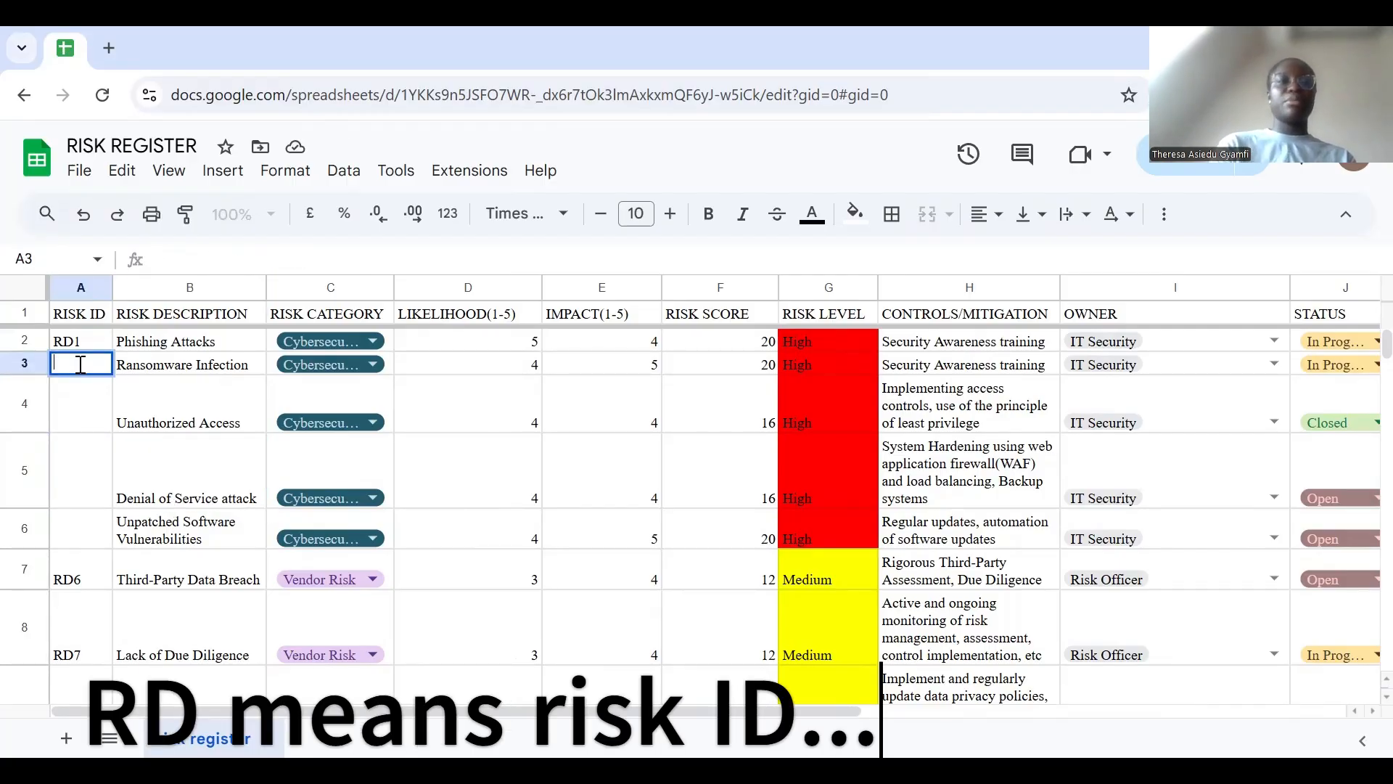
Step: Autofill the risk ID series from RD1 in cell A2 down to RD5 in cell A6
click(83, 347)
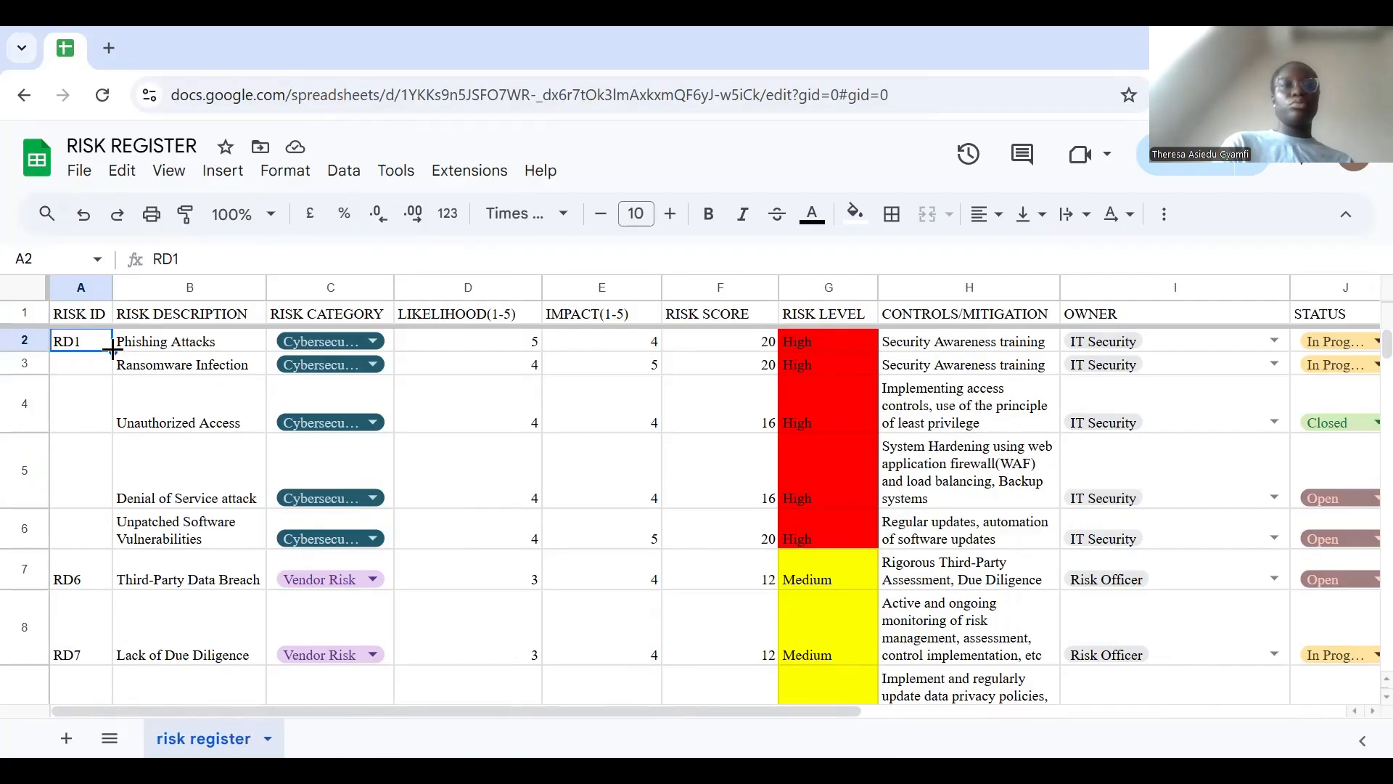
drag(112, 352, 109, 546)
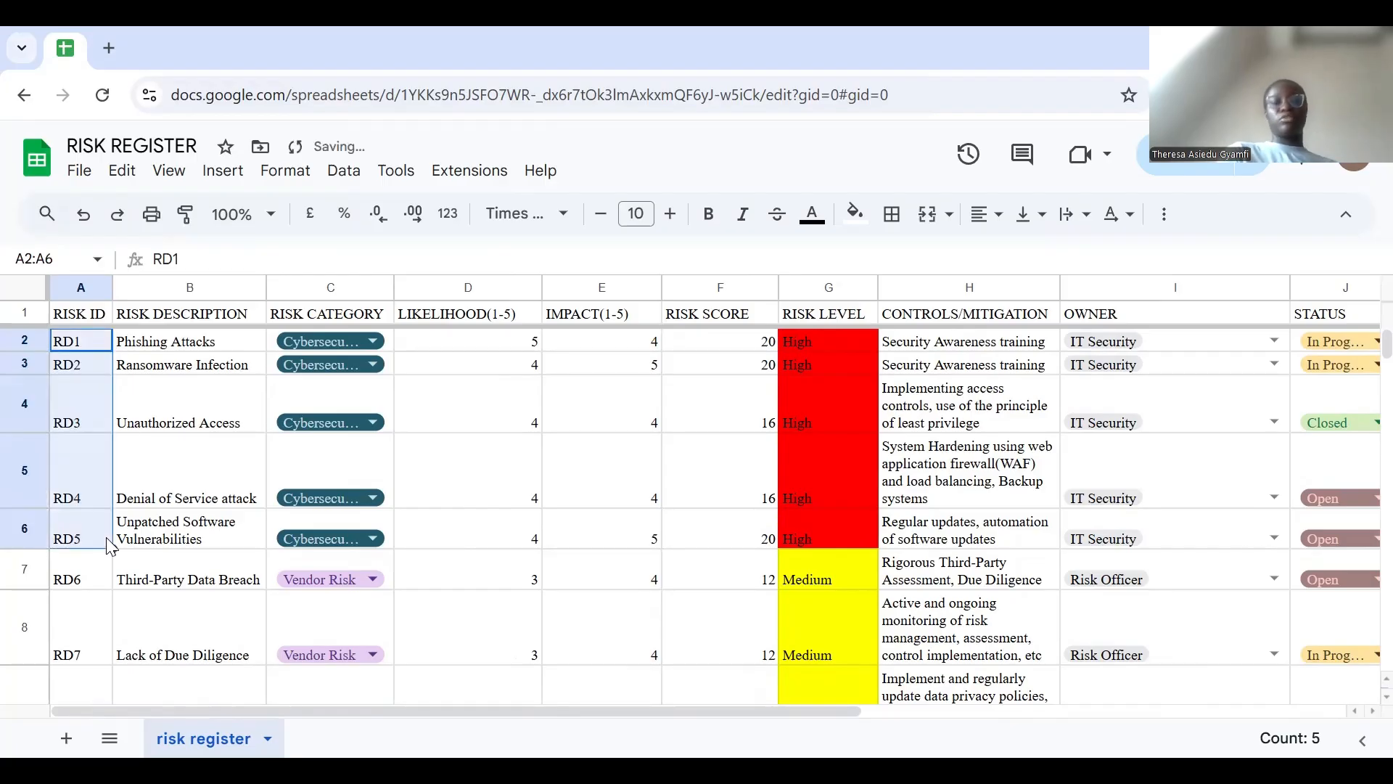
Step: Extend the risk ID series from RD25 in cell A26 down to RD34 in cell A35
scroll(109, 546, down, 1)
scroll(109, 546, down, 15)
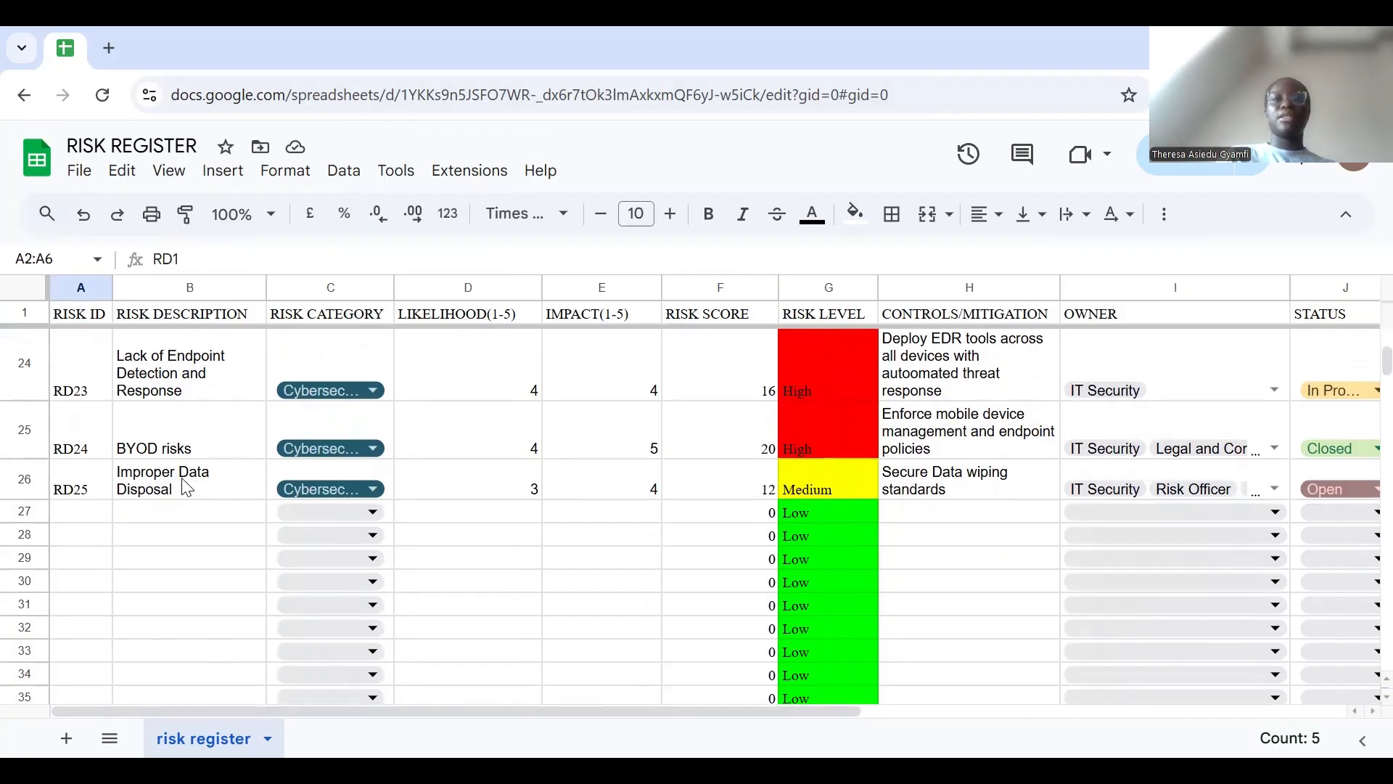
click(93, 452)
click(87, 482)
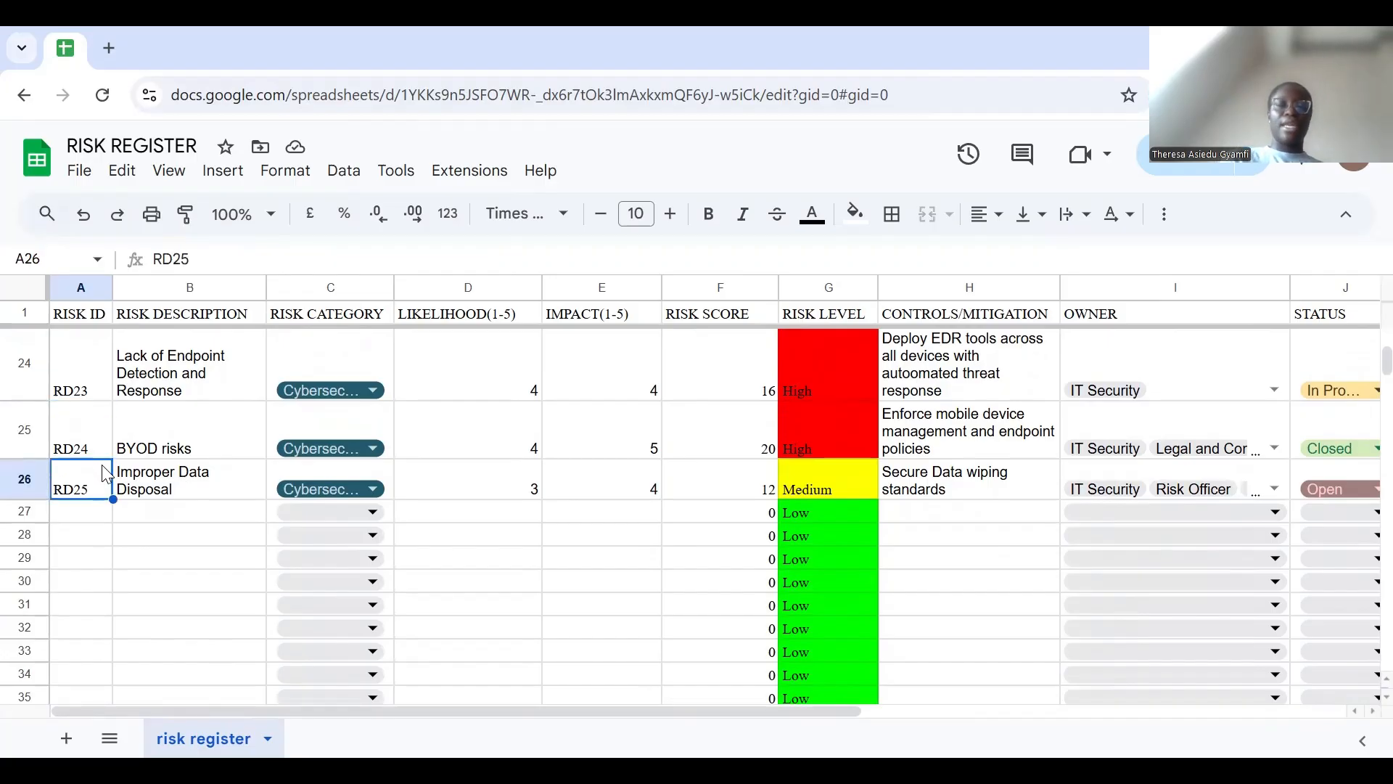
drag(113, 495, 120, 688)
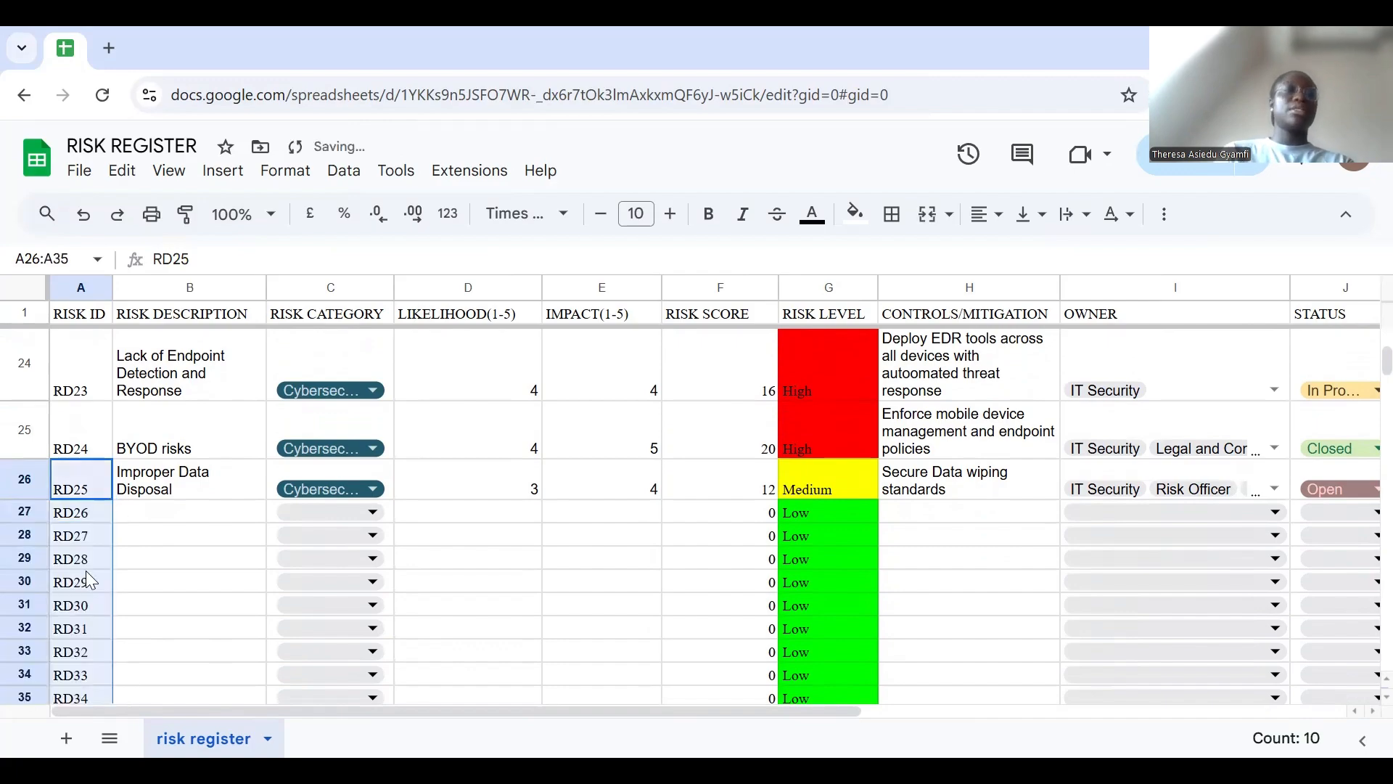
Step: Review the risk IDs around the extended series and back up to the first risks in the register
scroll(85, 570, down, 2)
scroll(86, 571, up, 5)
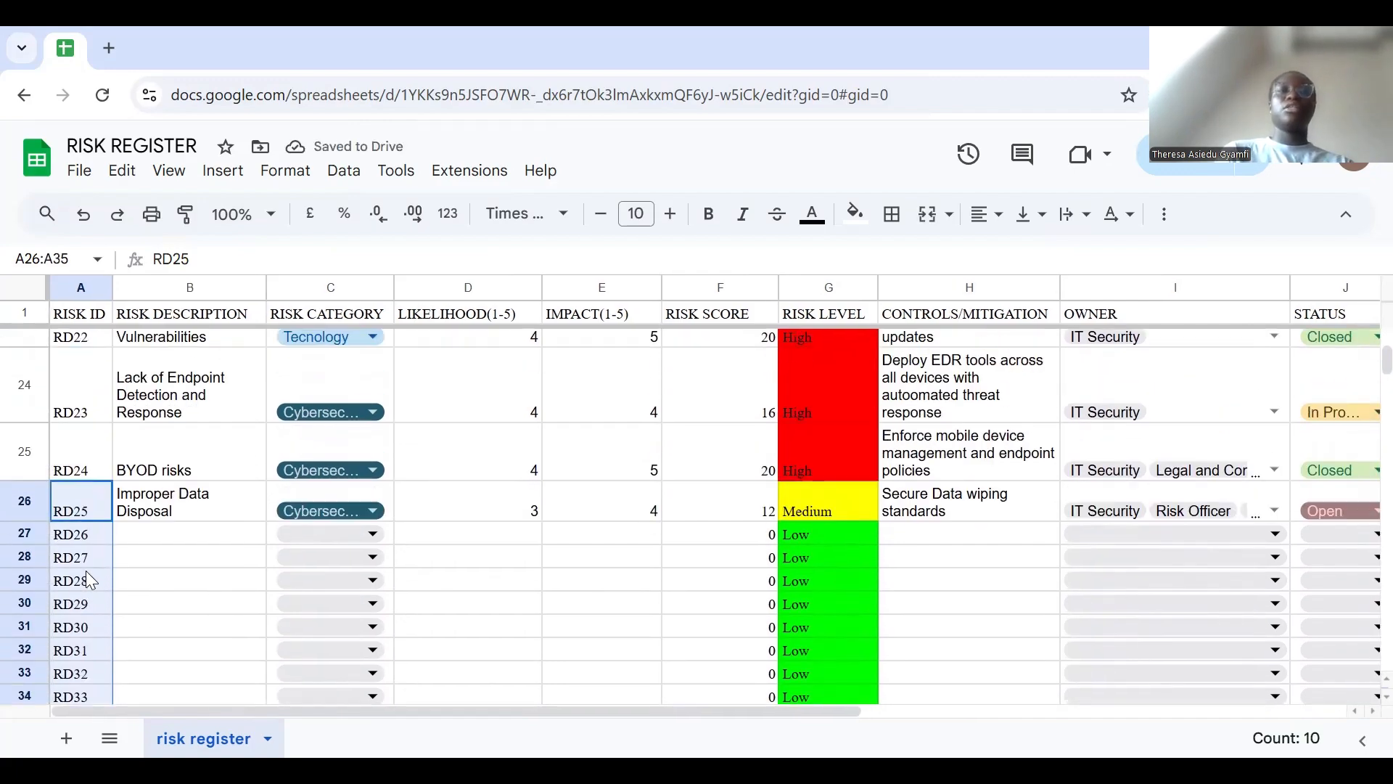
scroll(86, 570, down, 2)
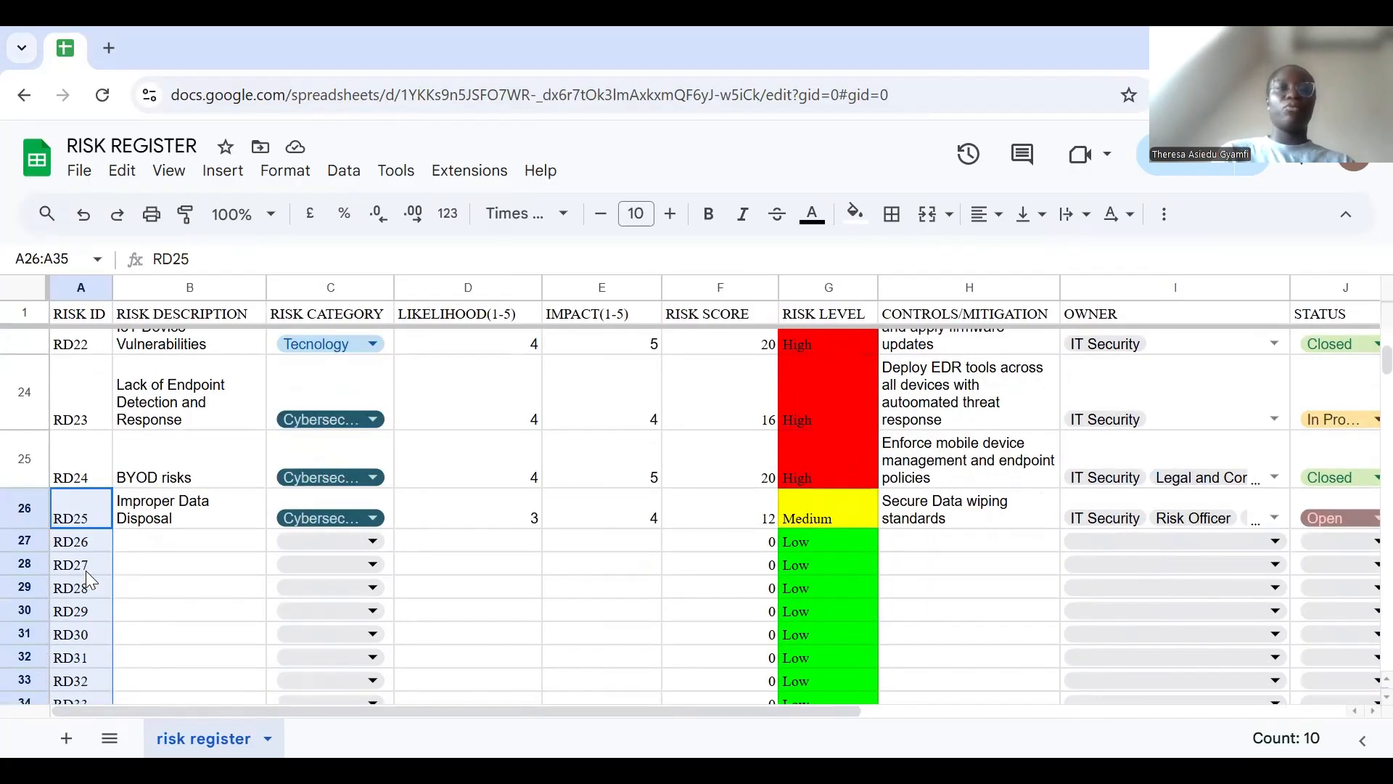
scroll(86, 570, up, 5)
scroll(367, 570, right, 1)
scroll(372, 573, up, 7)
scroll(371, 573, left, 1)
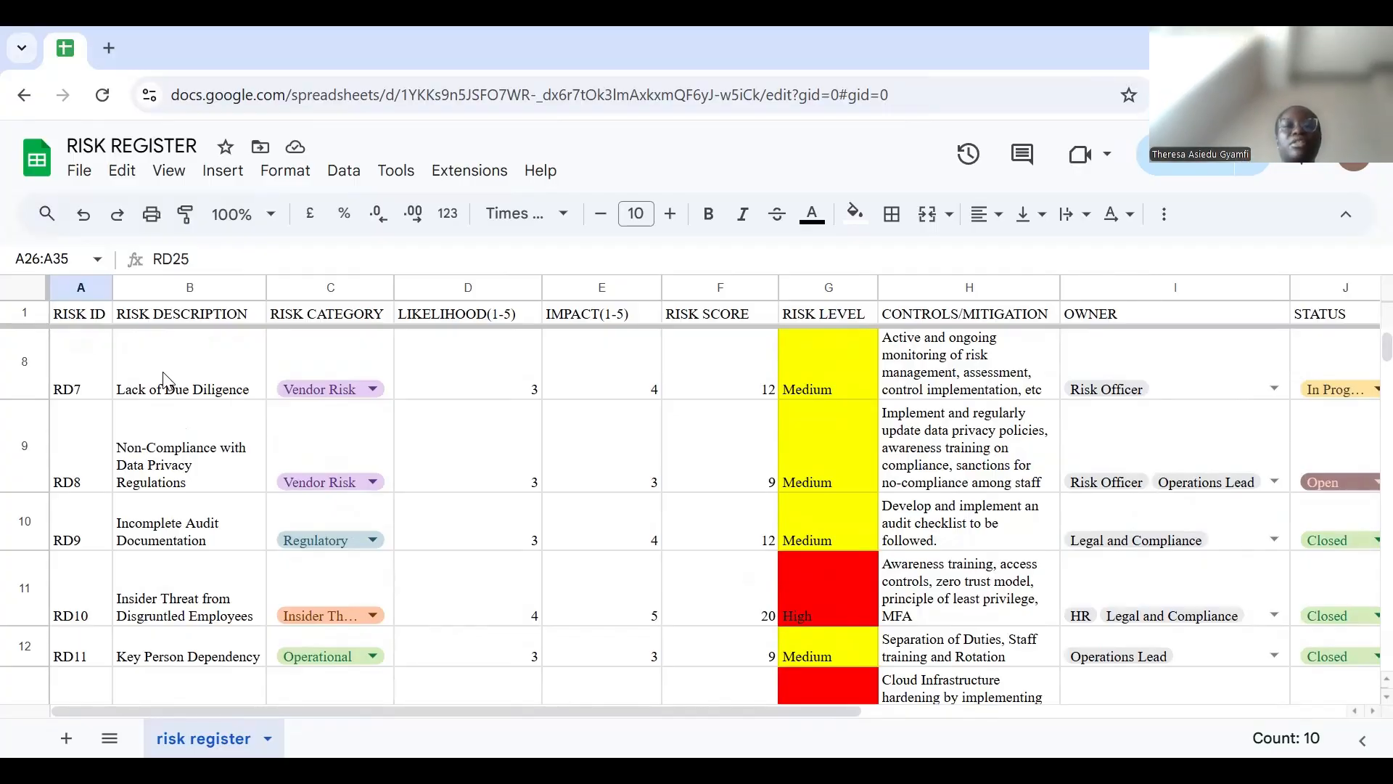
scroll(164, 378, up, 4)
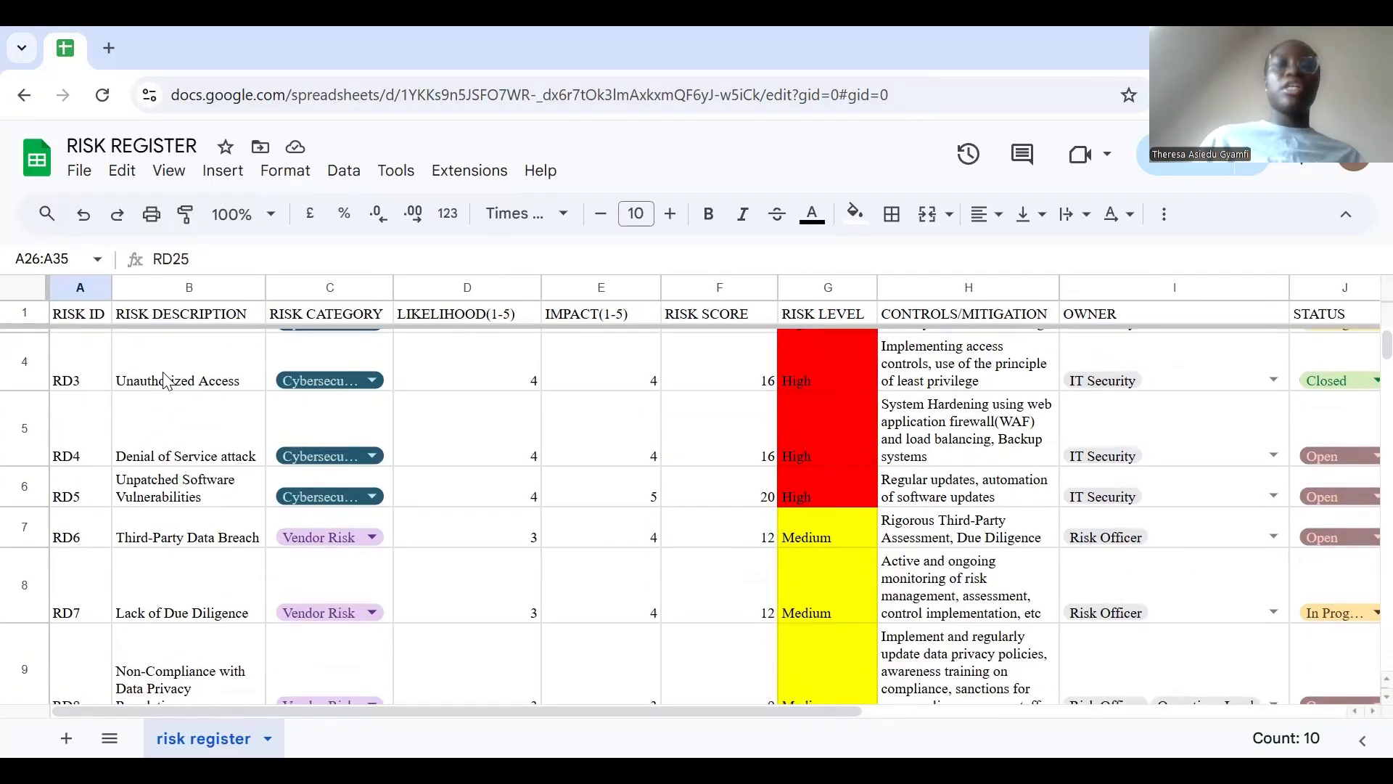
scroll(249, 373, up, 1)
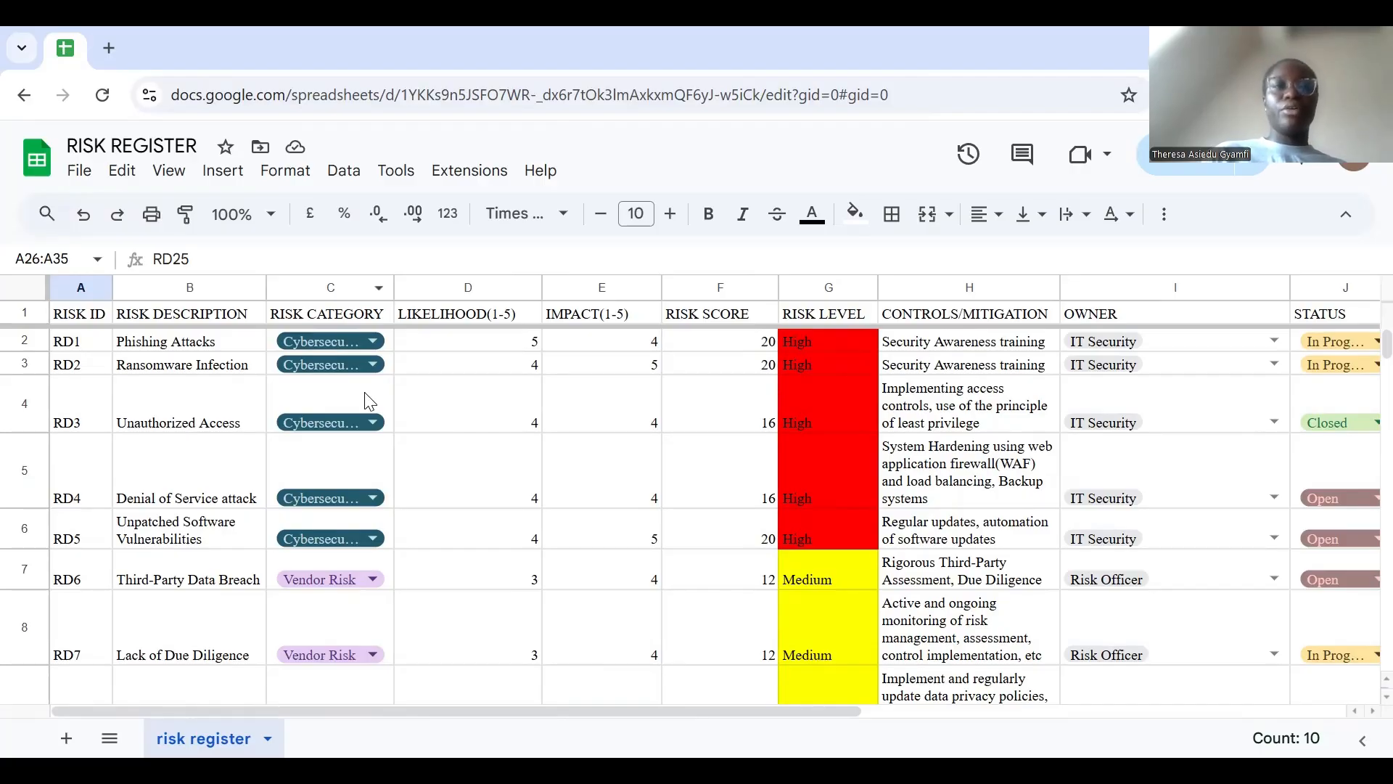
Step: Add a yellow Supply Chain Vendor option to the risk category drop-down in cell C2 and apply it to all matching drop-downs
click(357, 336)
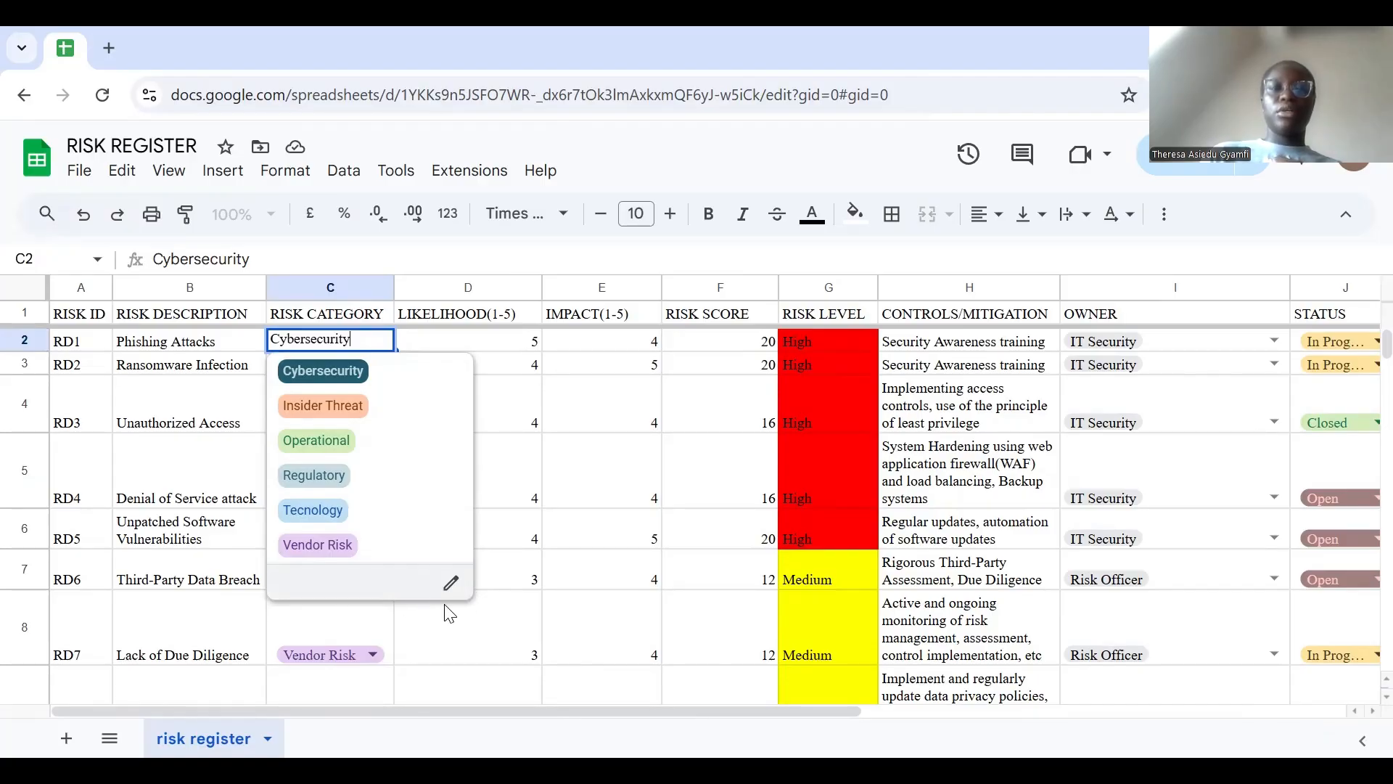
click(454, 585)
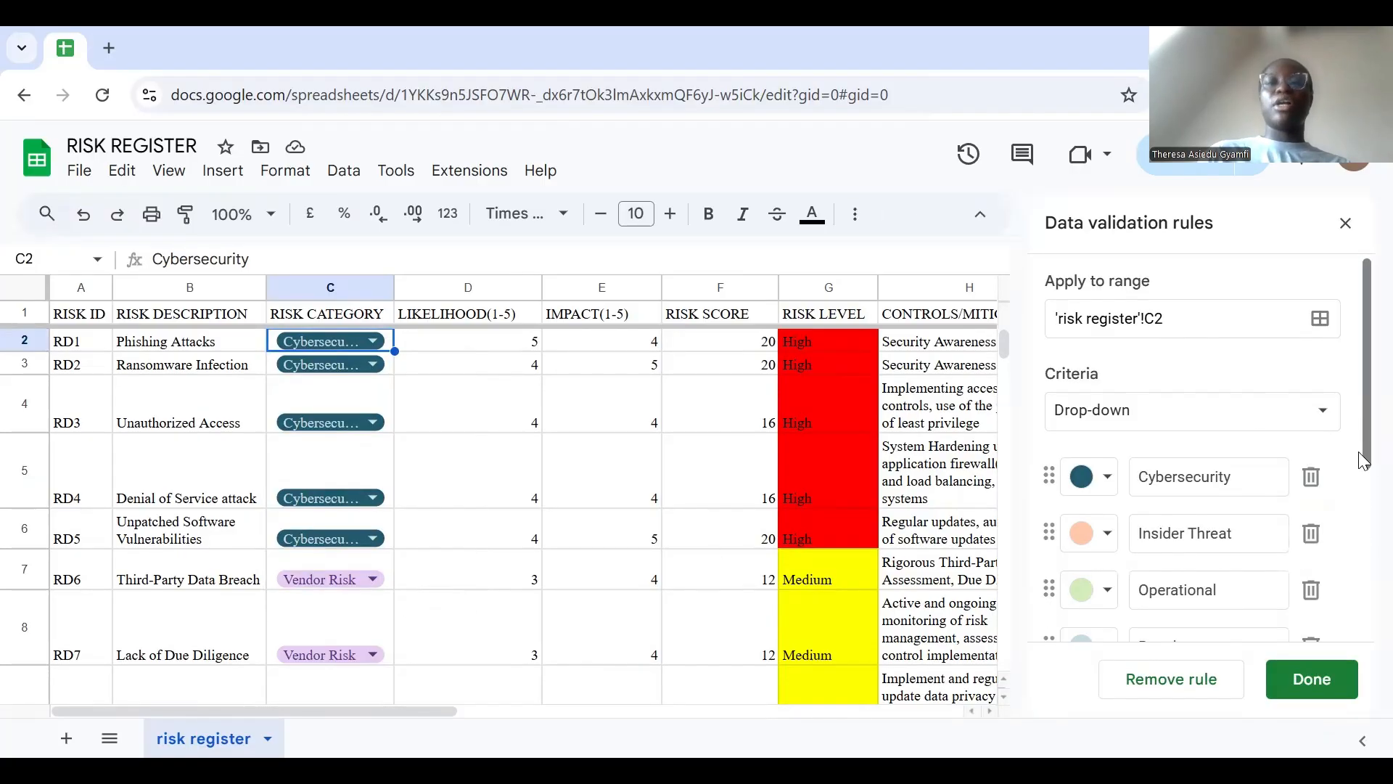
drag(1363, 462, 1362, 592)
click(1154, 589)
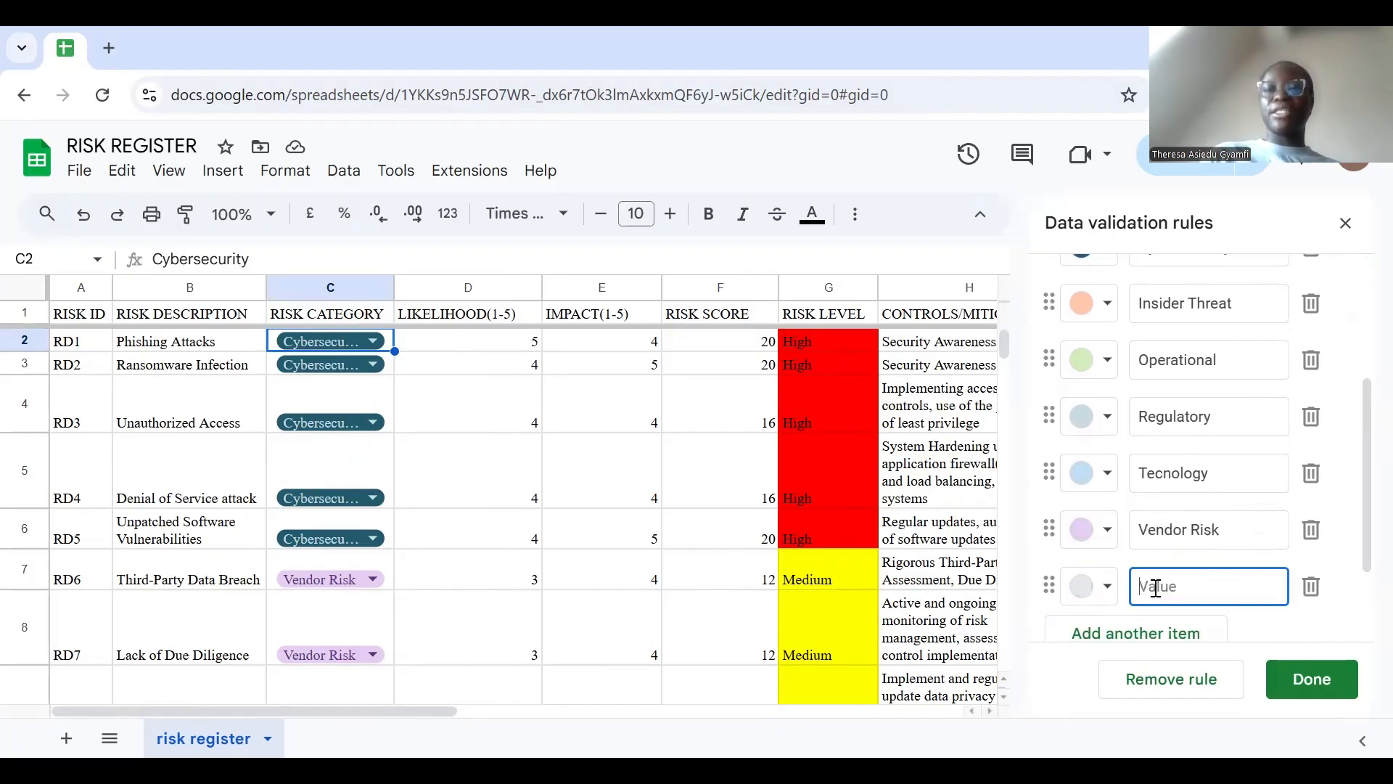
click(1106, 589)
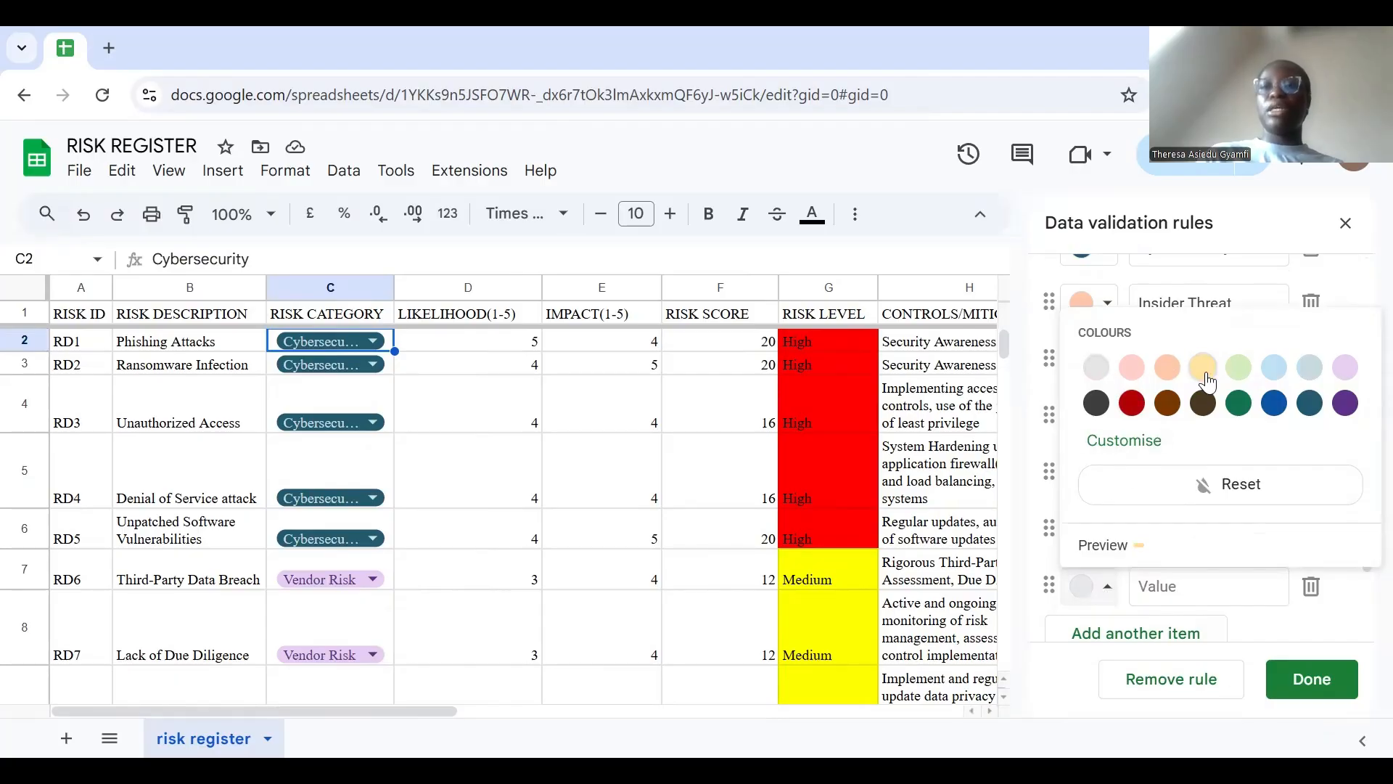
click(1206, 584)
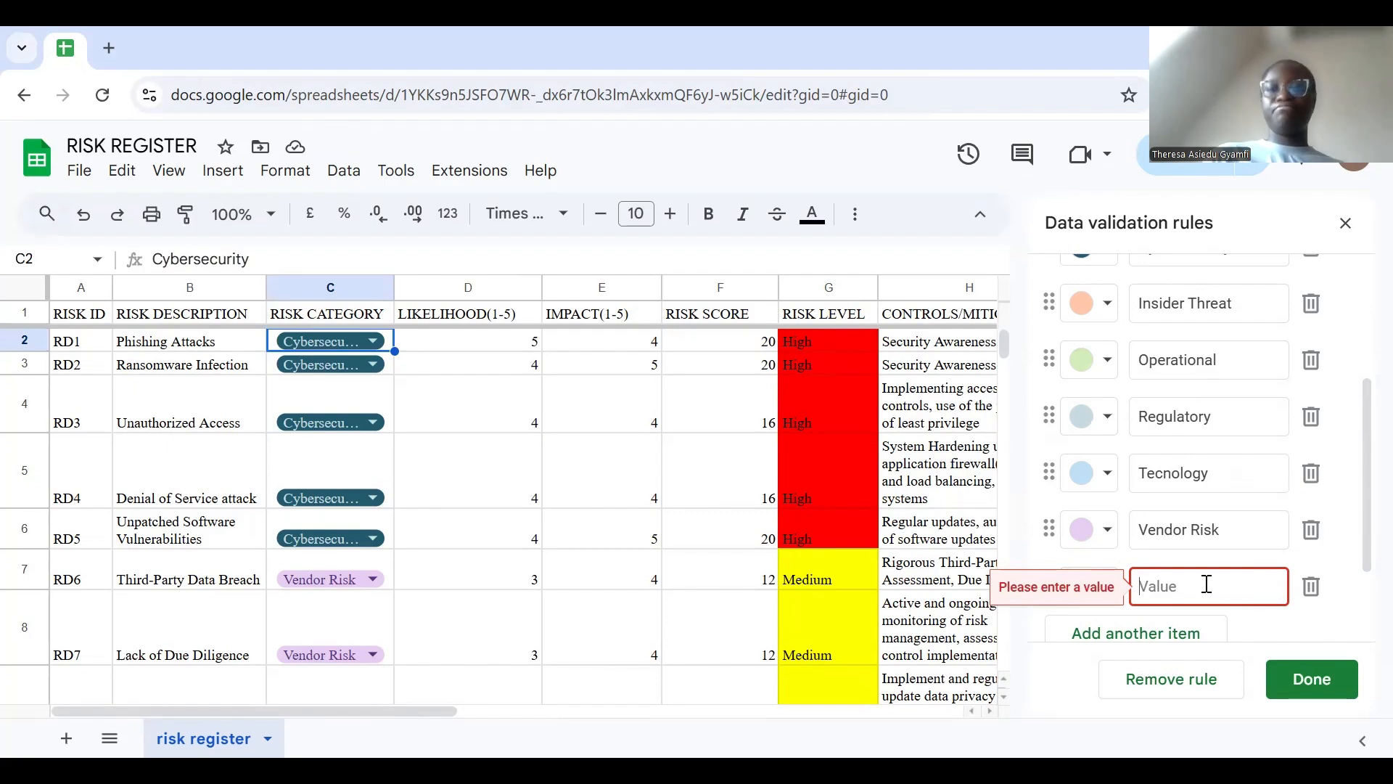
text(Suppl)
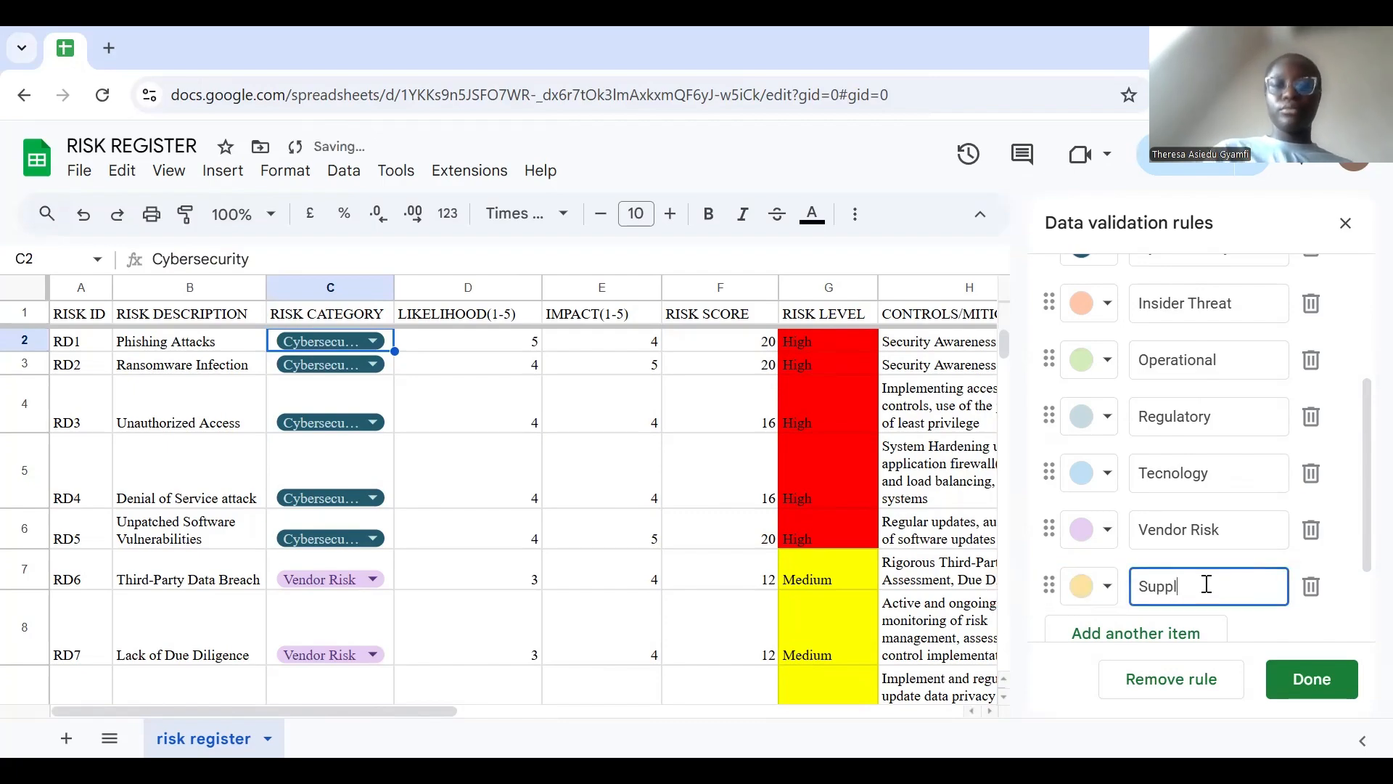
text(y Chain )
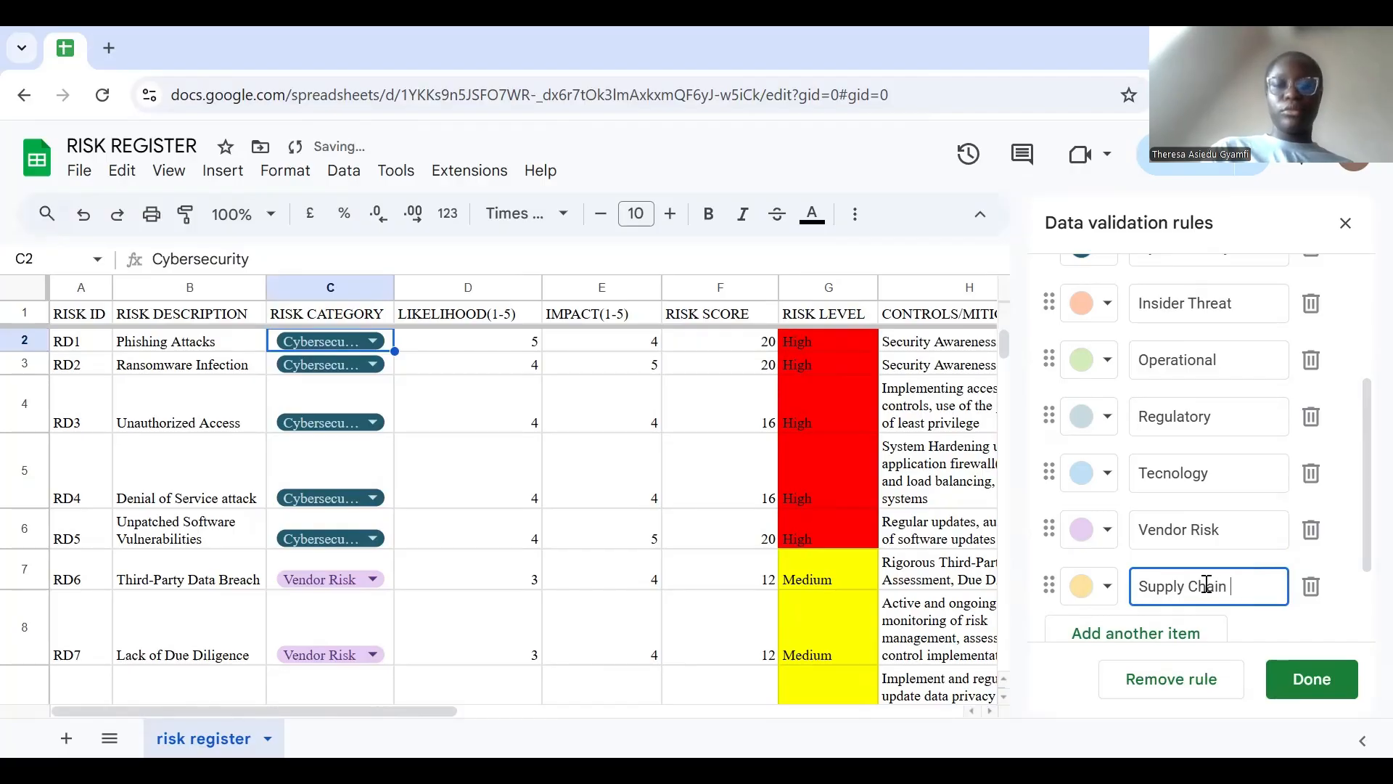
text(Vendor)
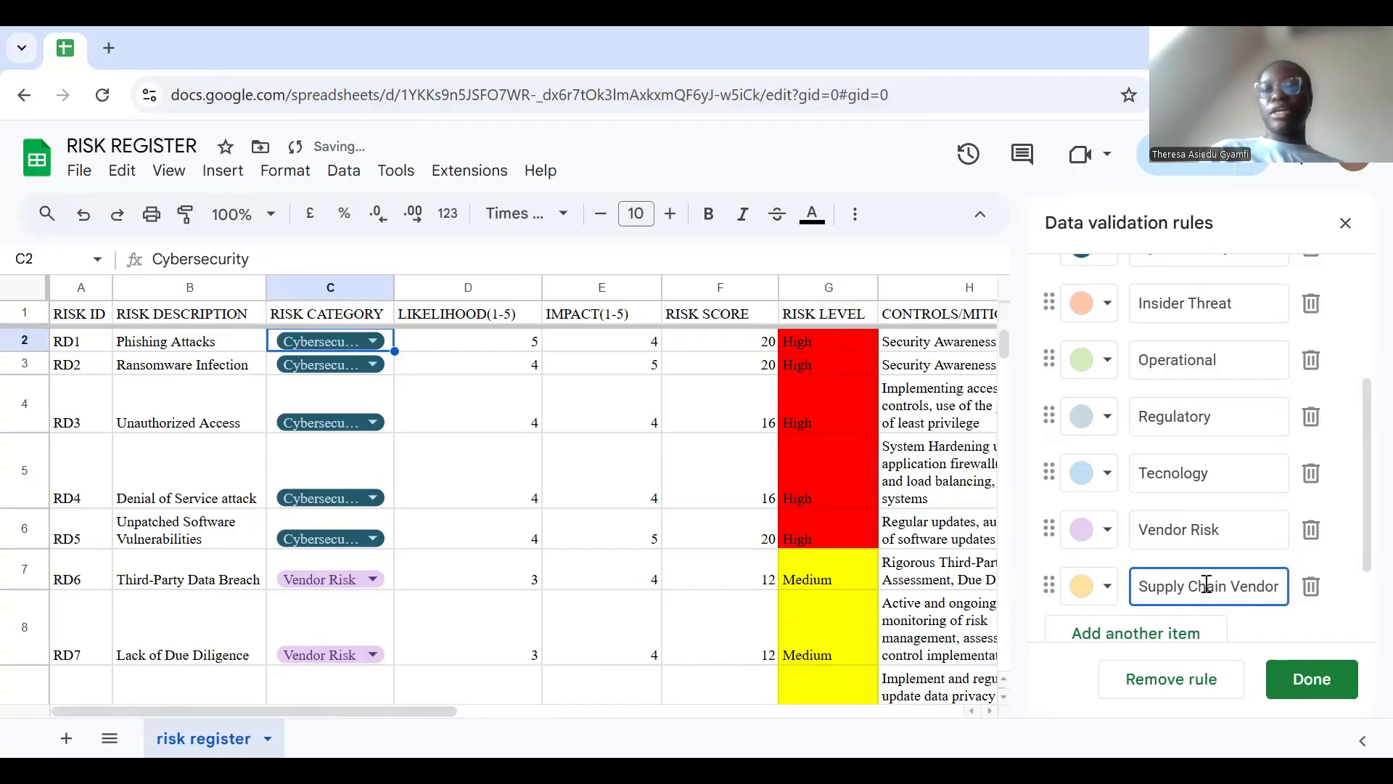
click(1328, 684)
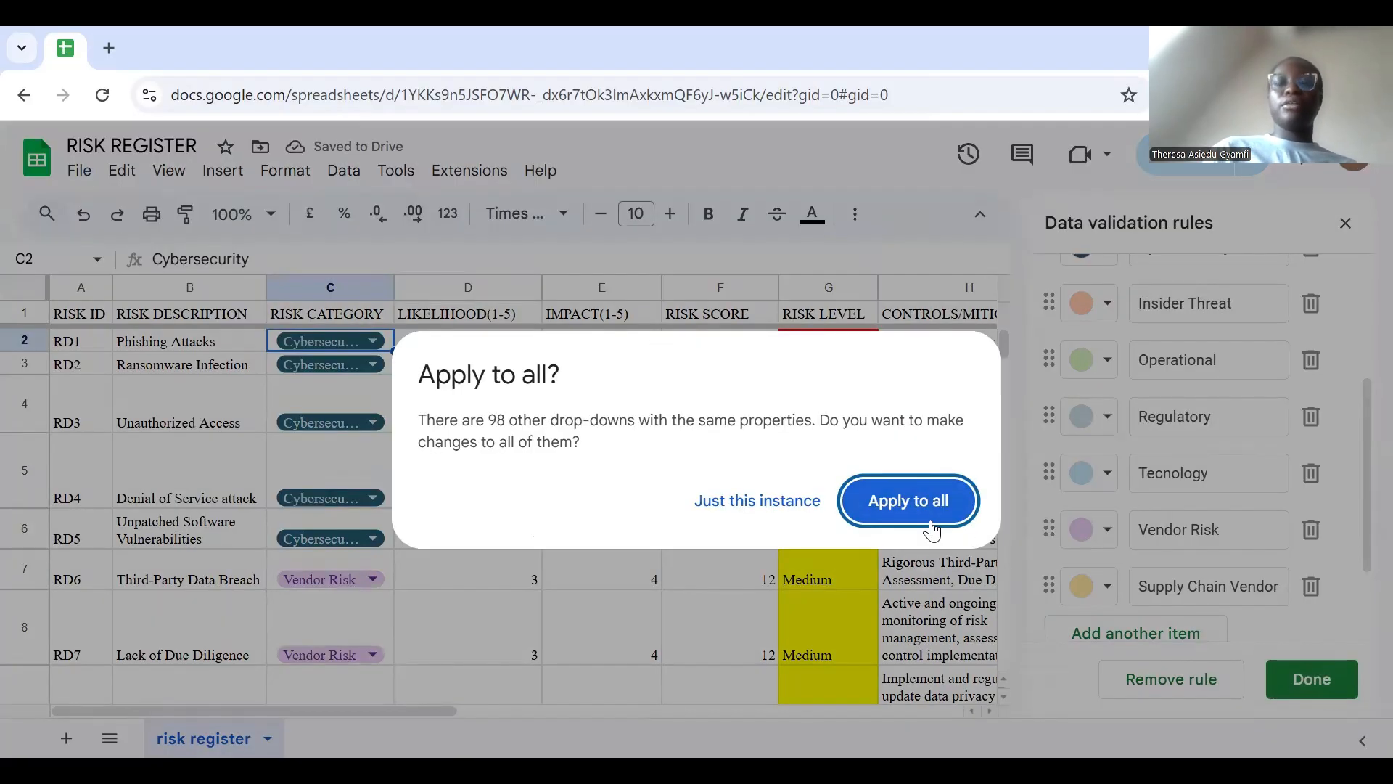
click(932, 529)
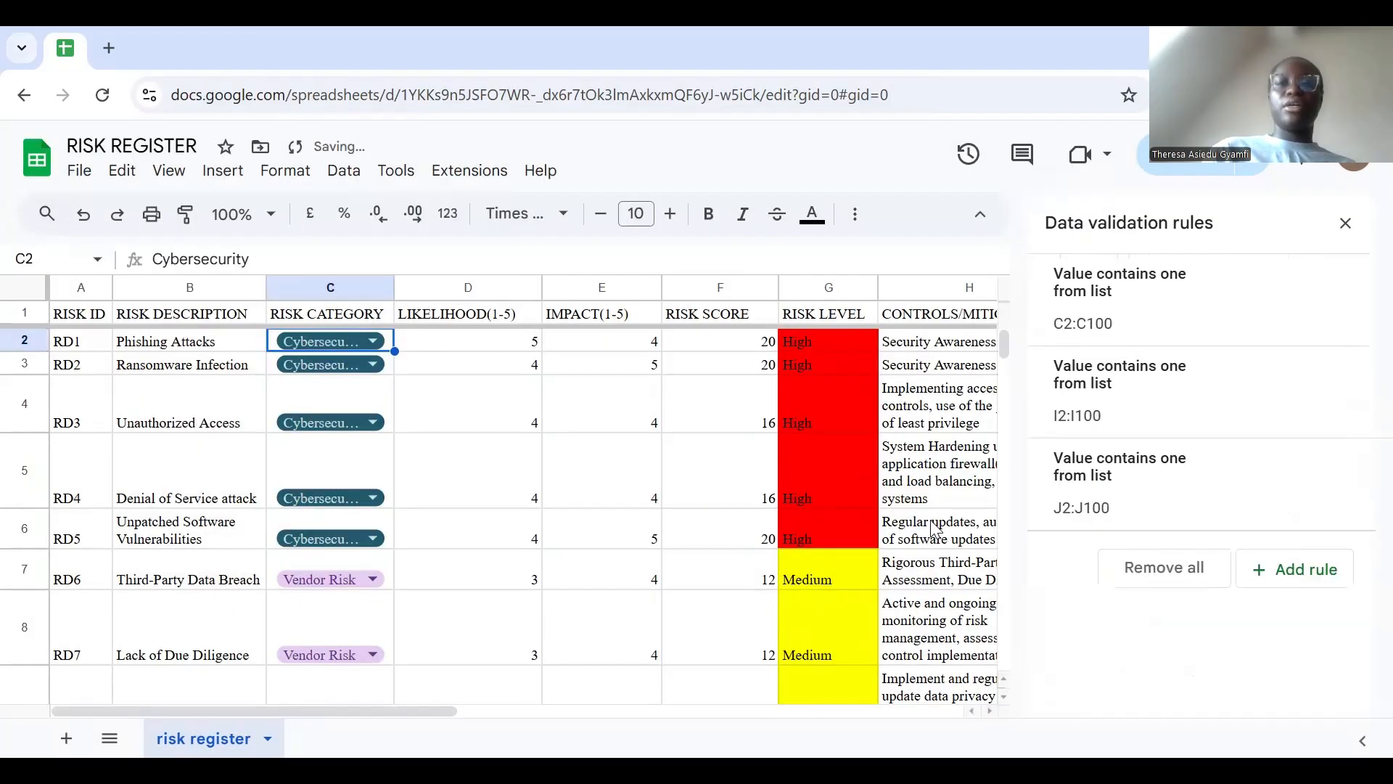
Step: Check the category options offered in cell C4 and choose Cybersecurity as the category for Phishing Attacks in C2
click(350, 424)
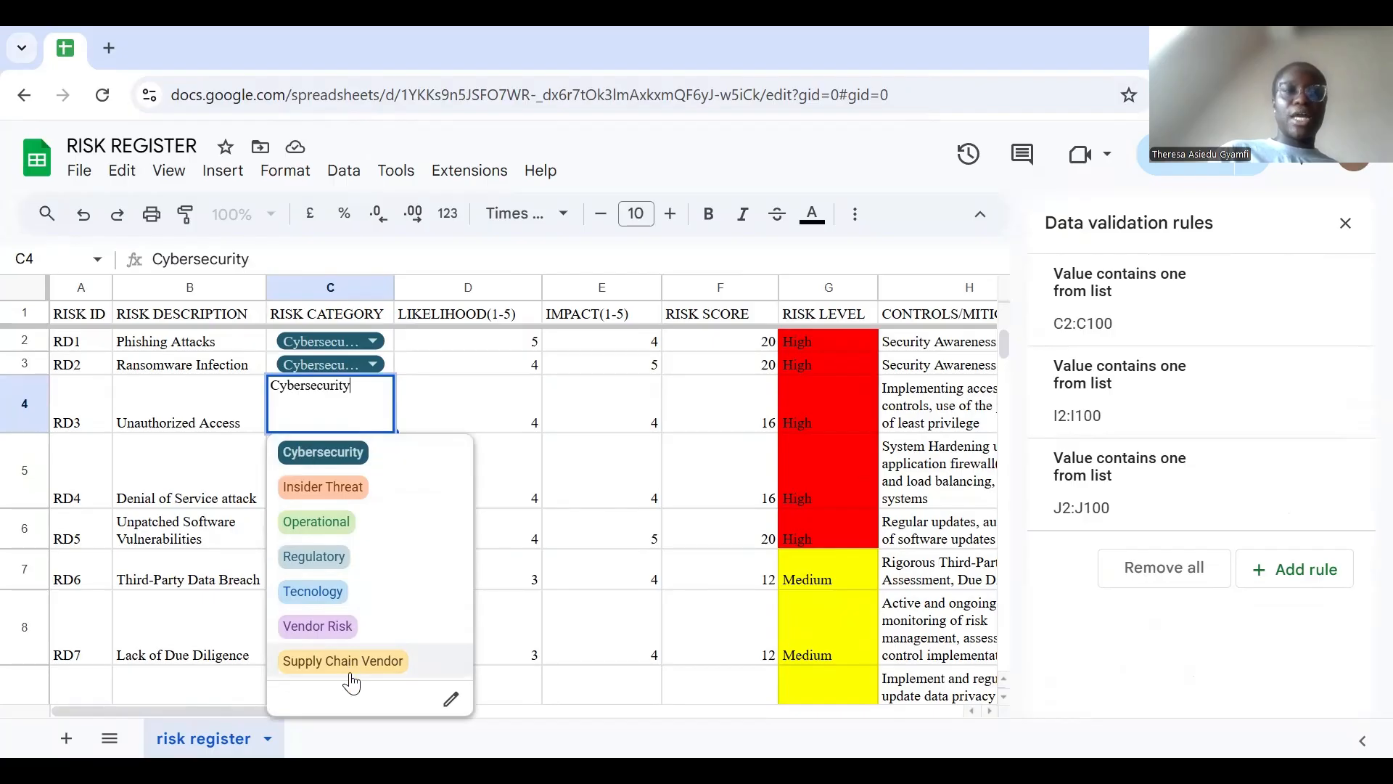
click(478, 399)
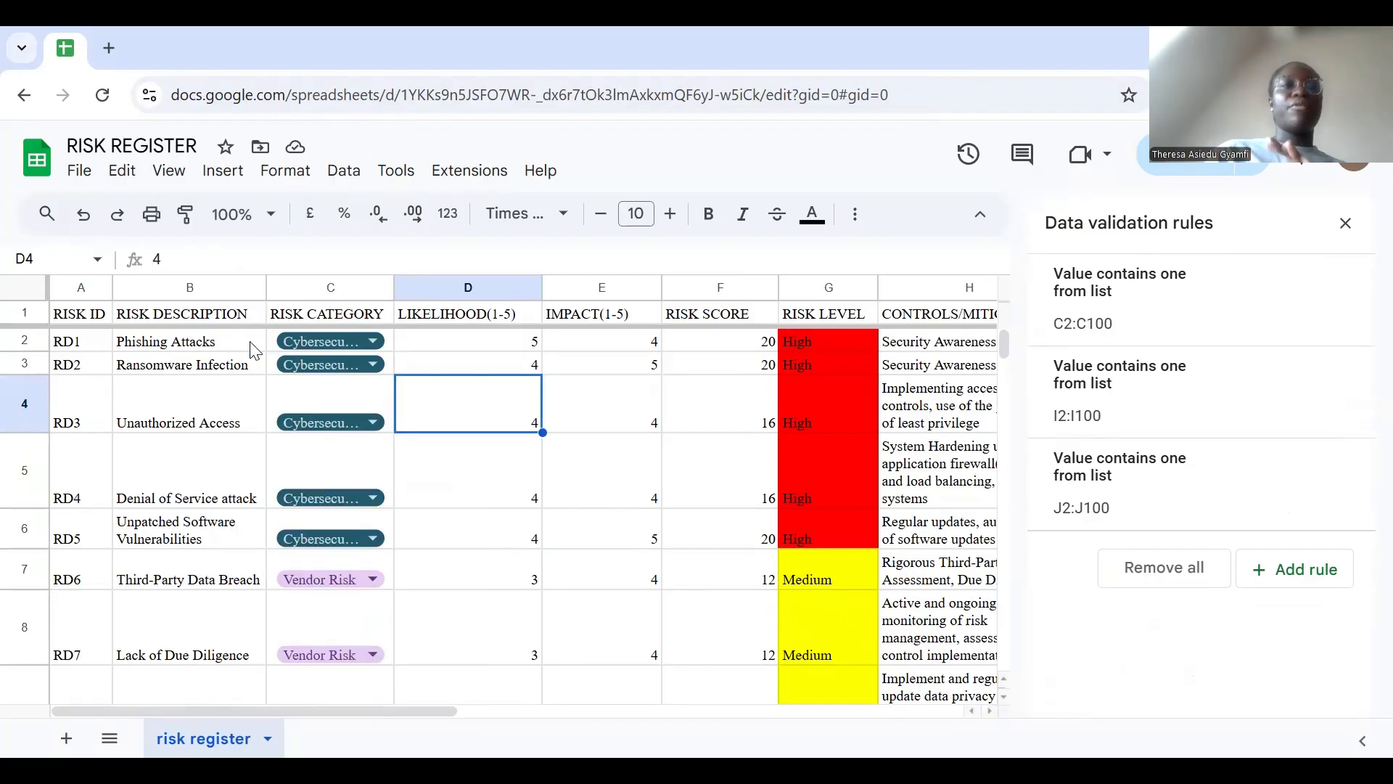
click(304, 340)
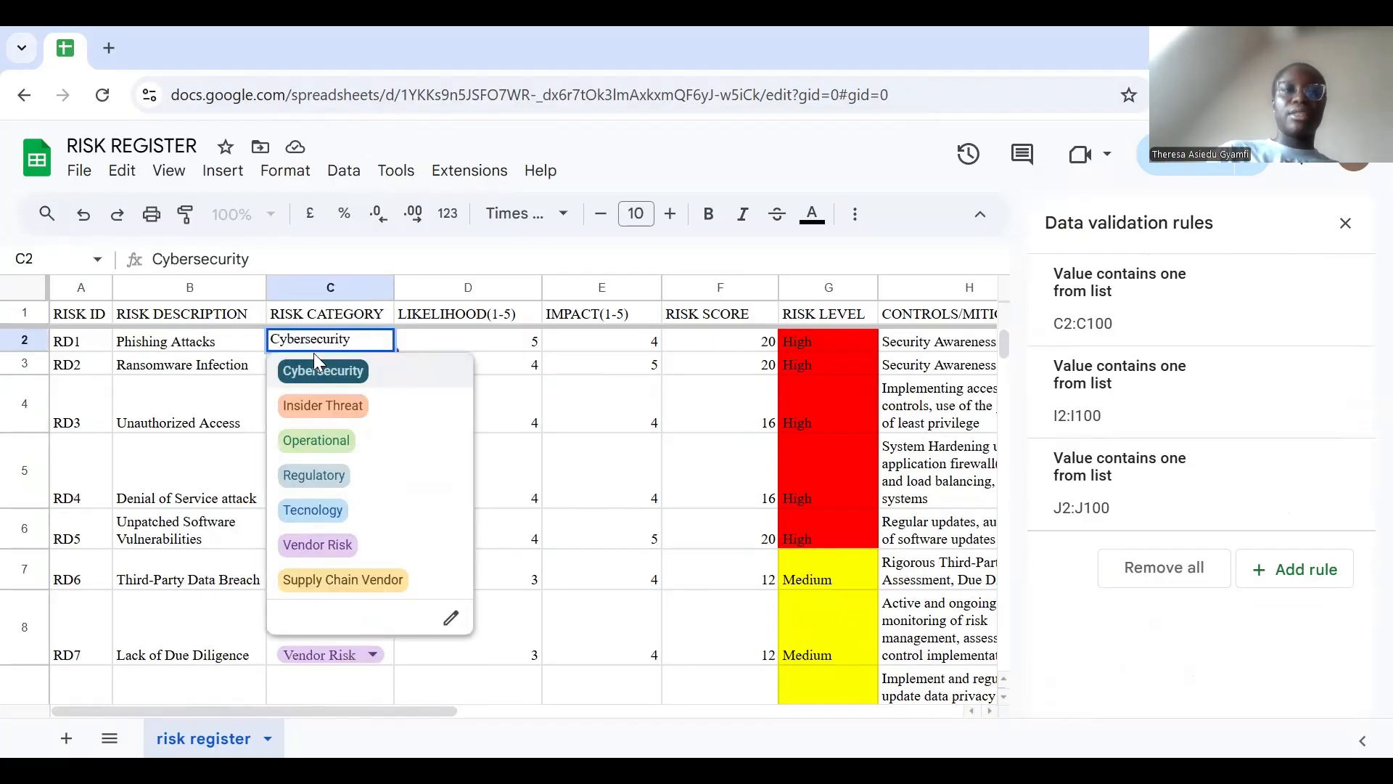
click(324, 370)
Step: Examine the likelihood and impact ratings of the Phishing Attacks risk in cells D2 and E2
click(449, 349)
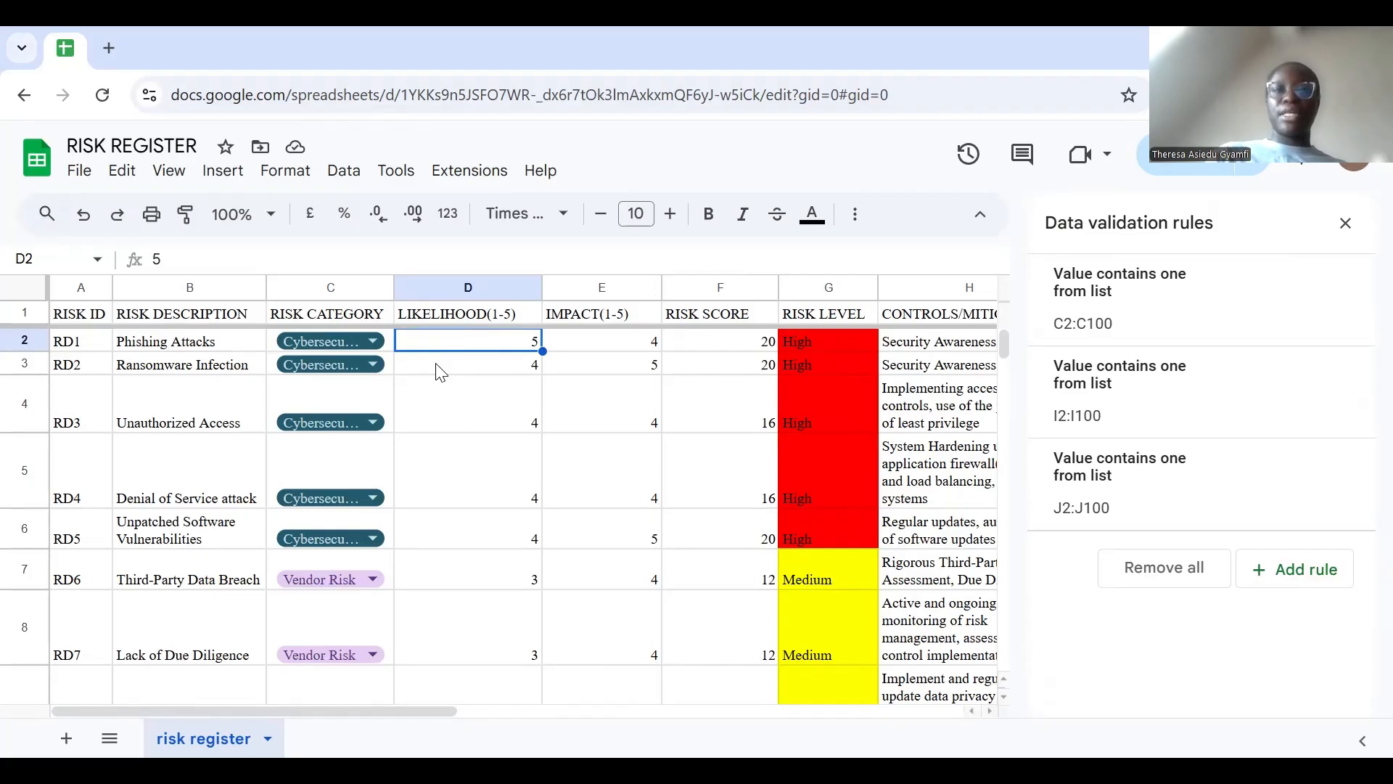
click(570, 346)
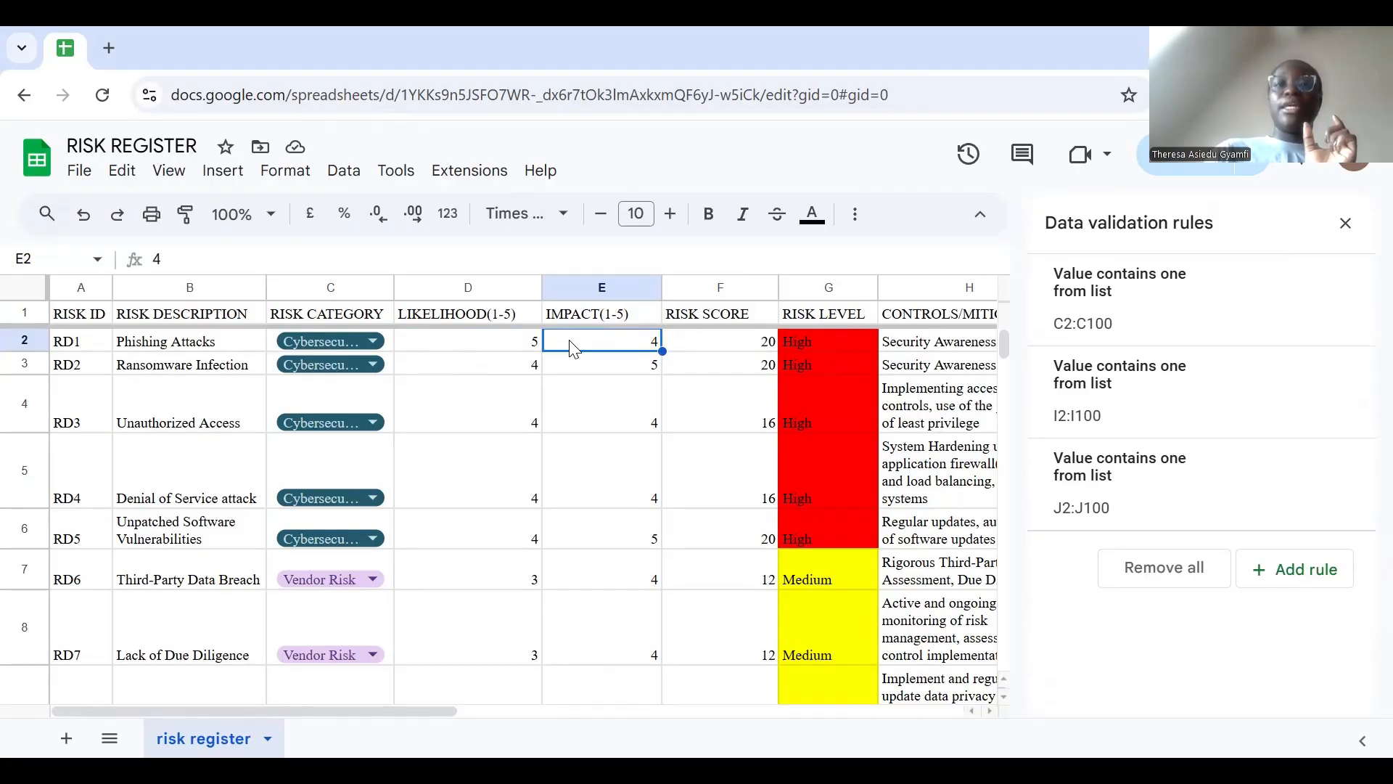
click(531, 350)
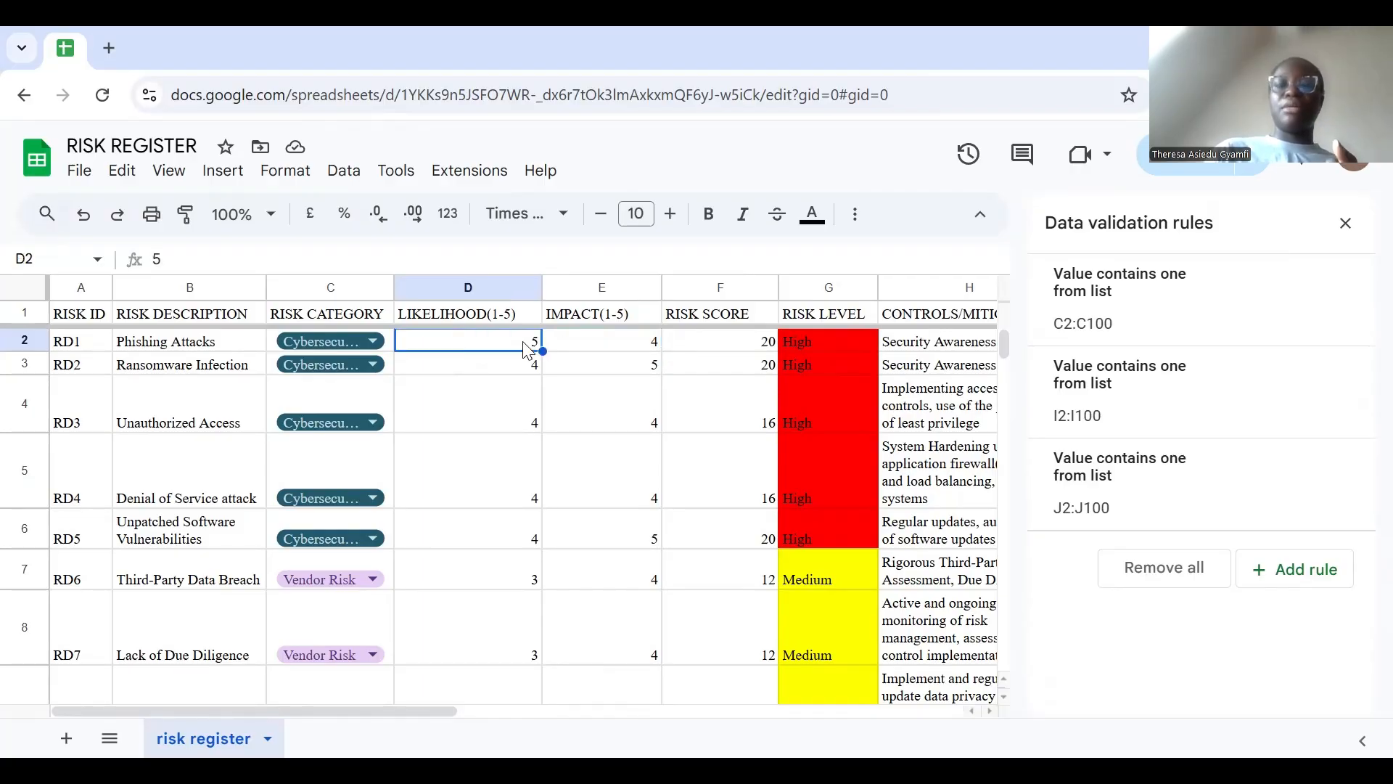
click(572, 349)
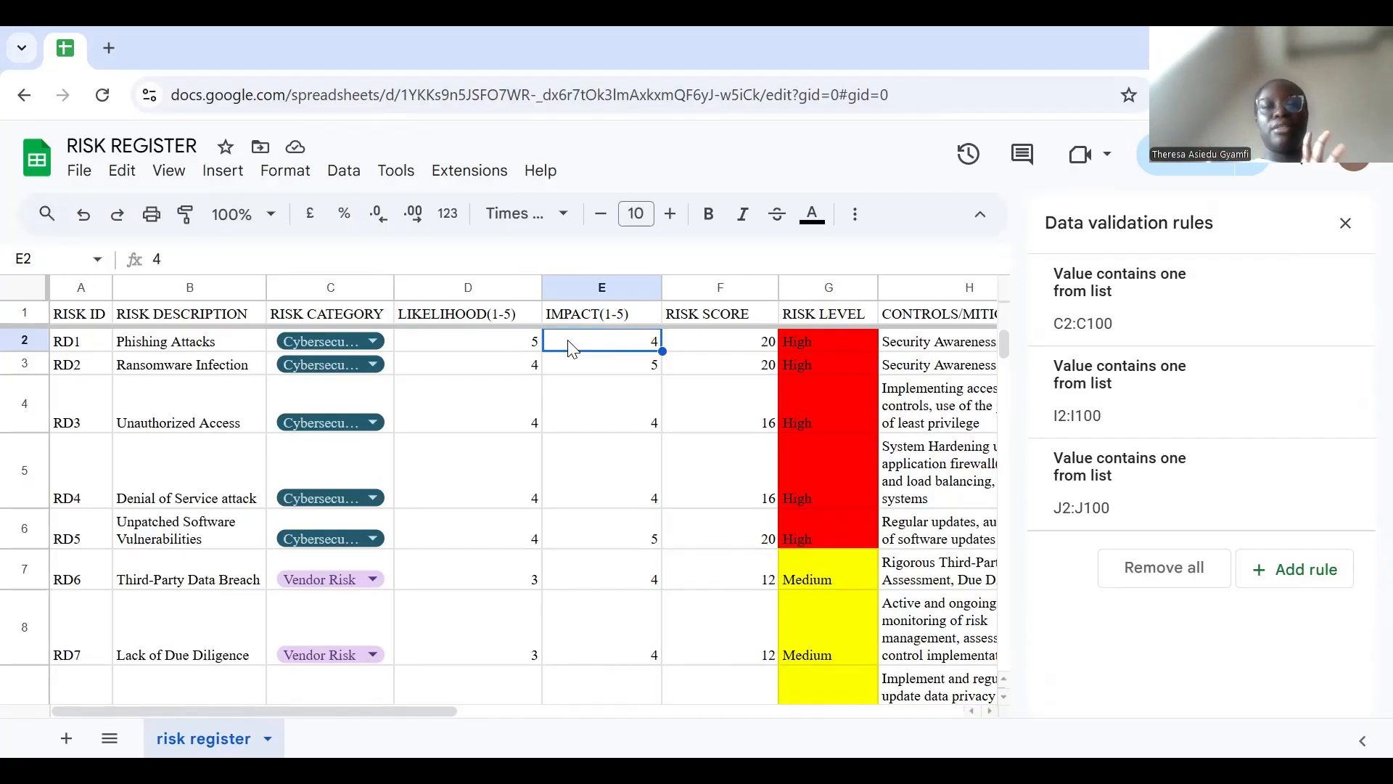
Step: Examine the risk score formula in cell F2 and the likelihood and impact cells it refers to
click(745, 346)
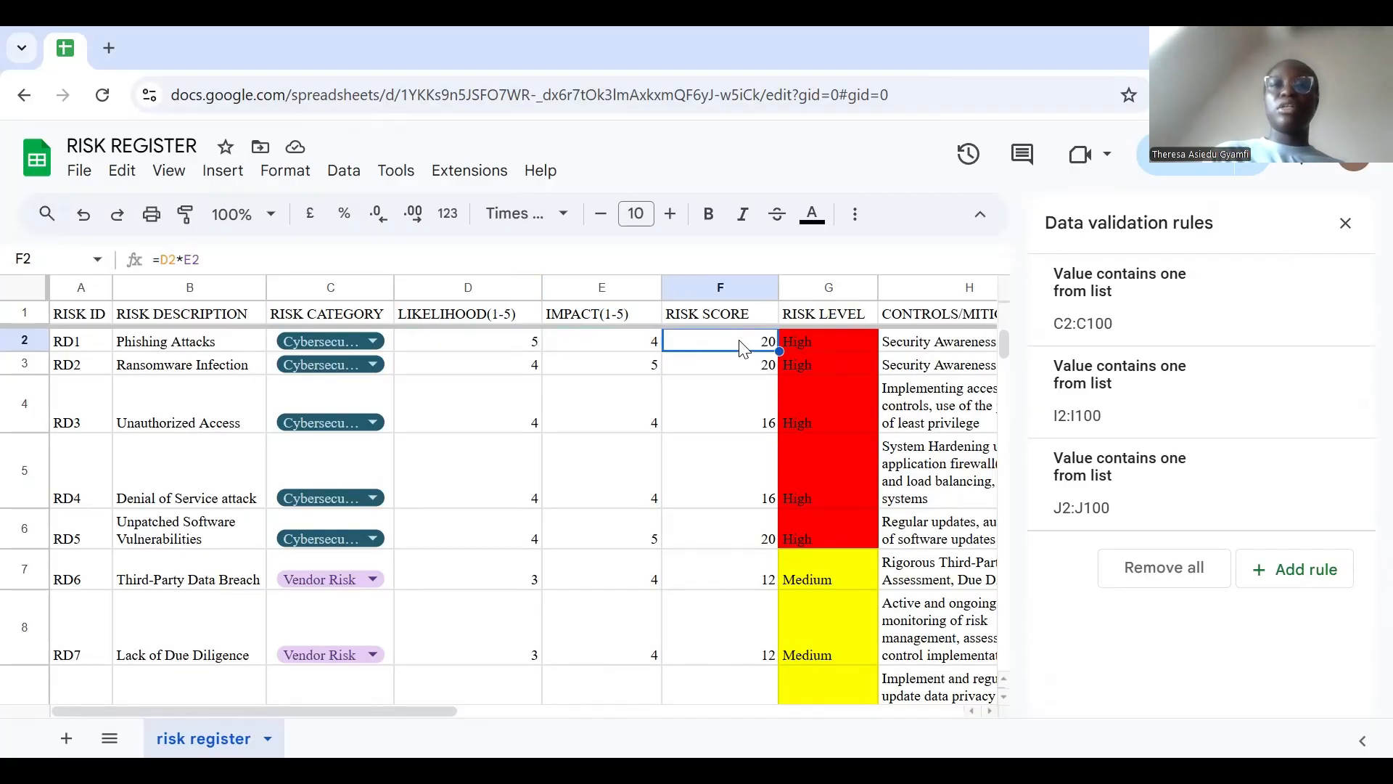
click(690, 286)
click(721, 342)
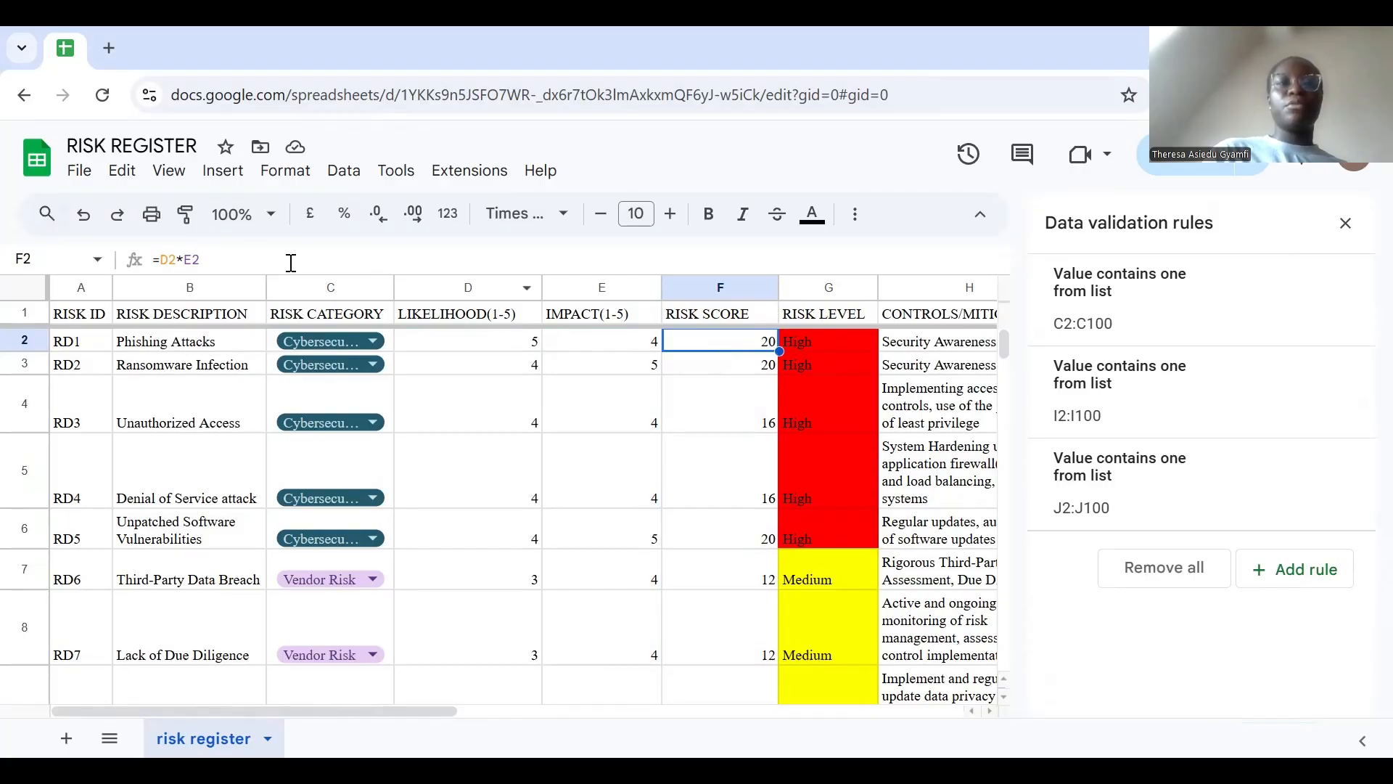
drag(249, 260, 138, 261)
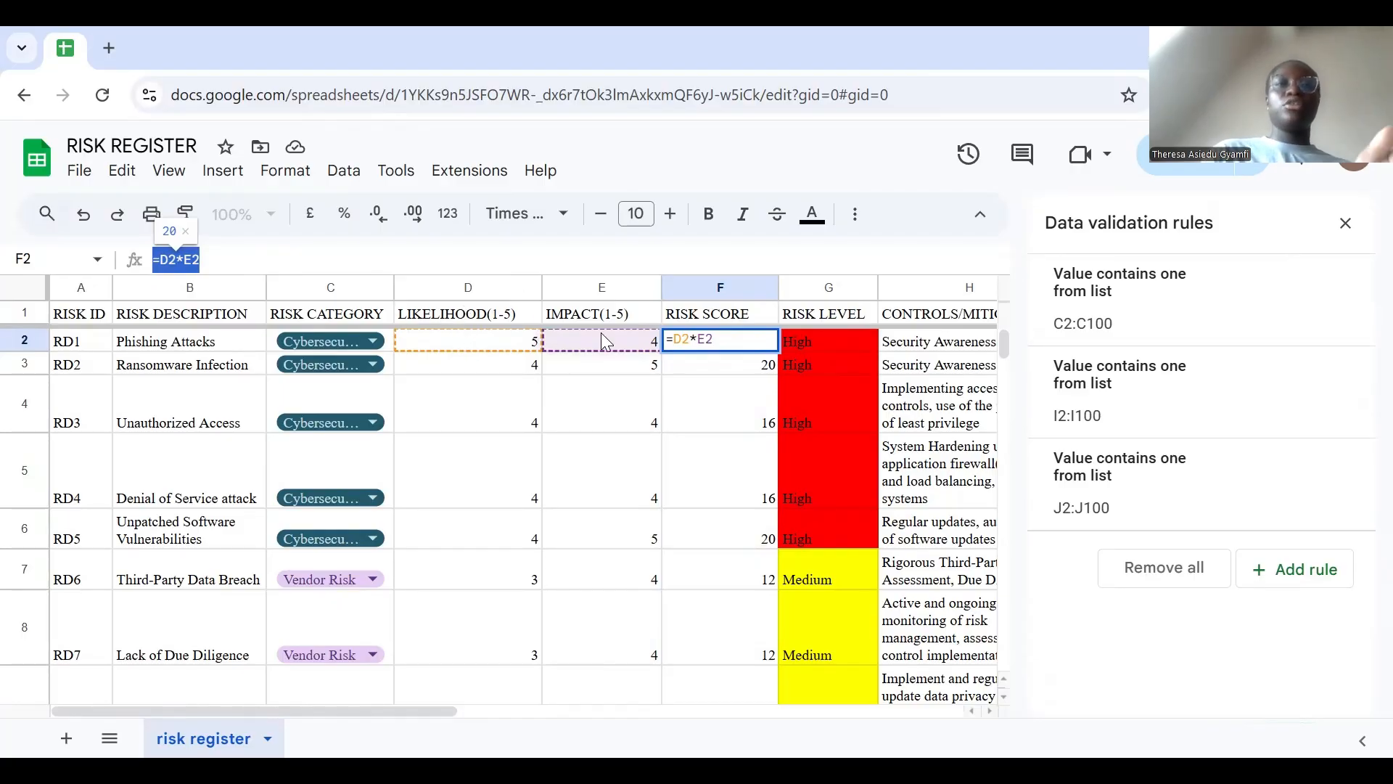
click(468, 285)
click(34, 339)
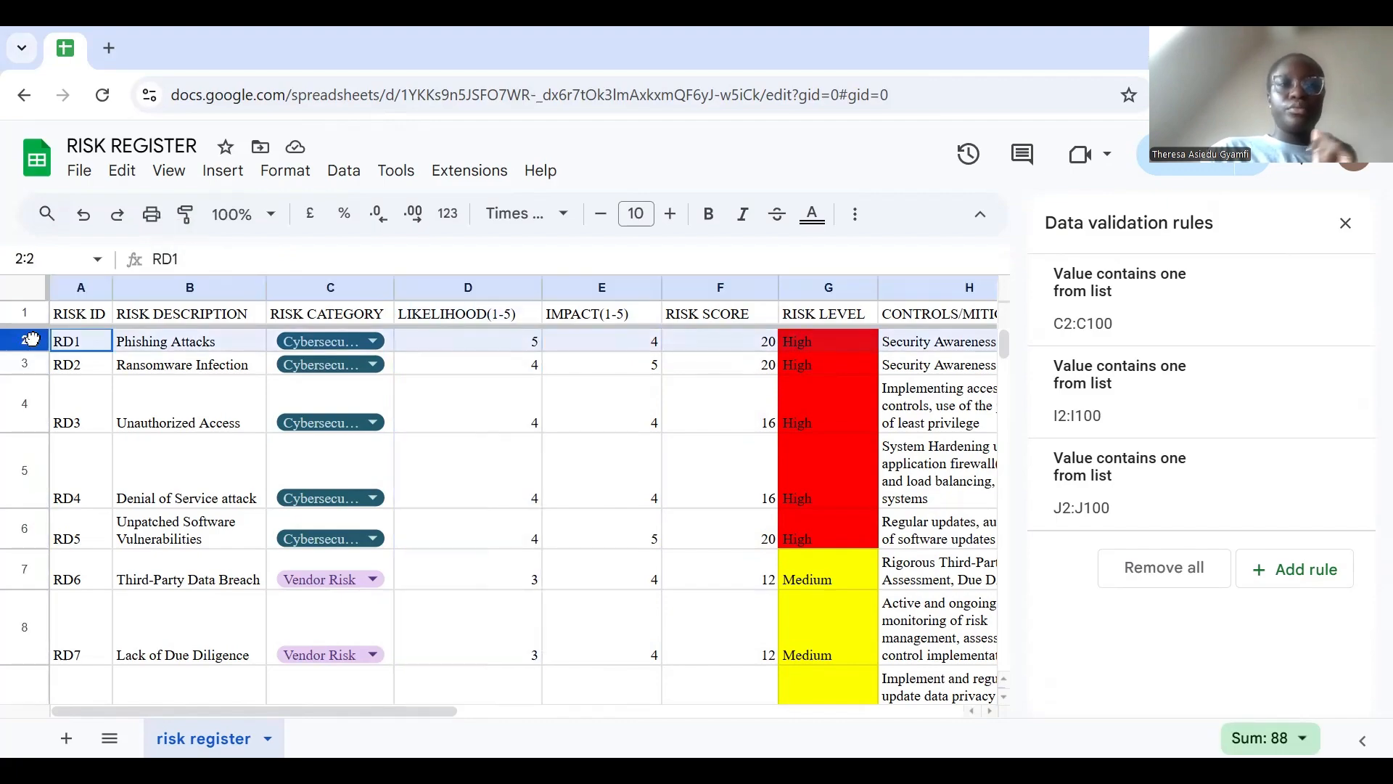
click(608, 287)
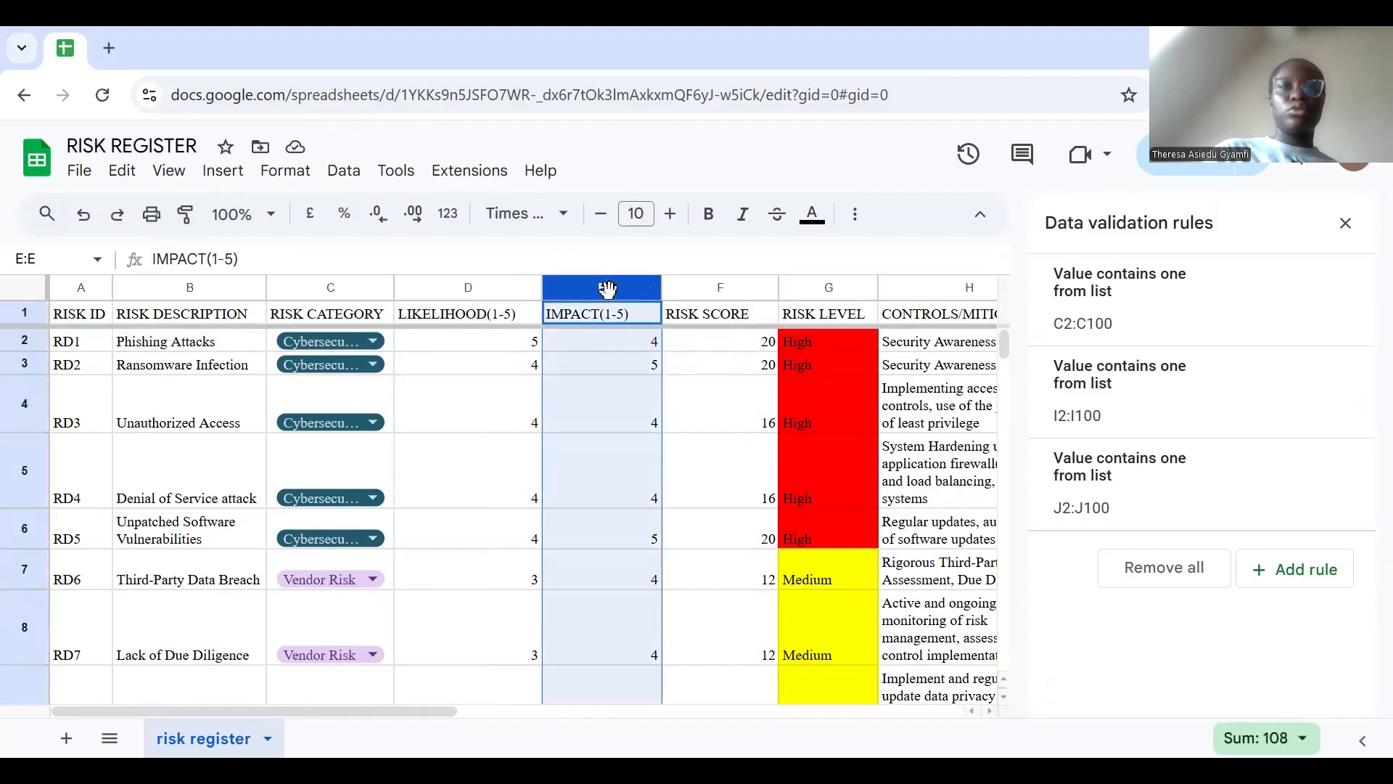
click(27, 339)
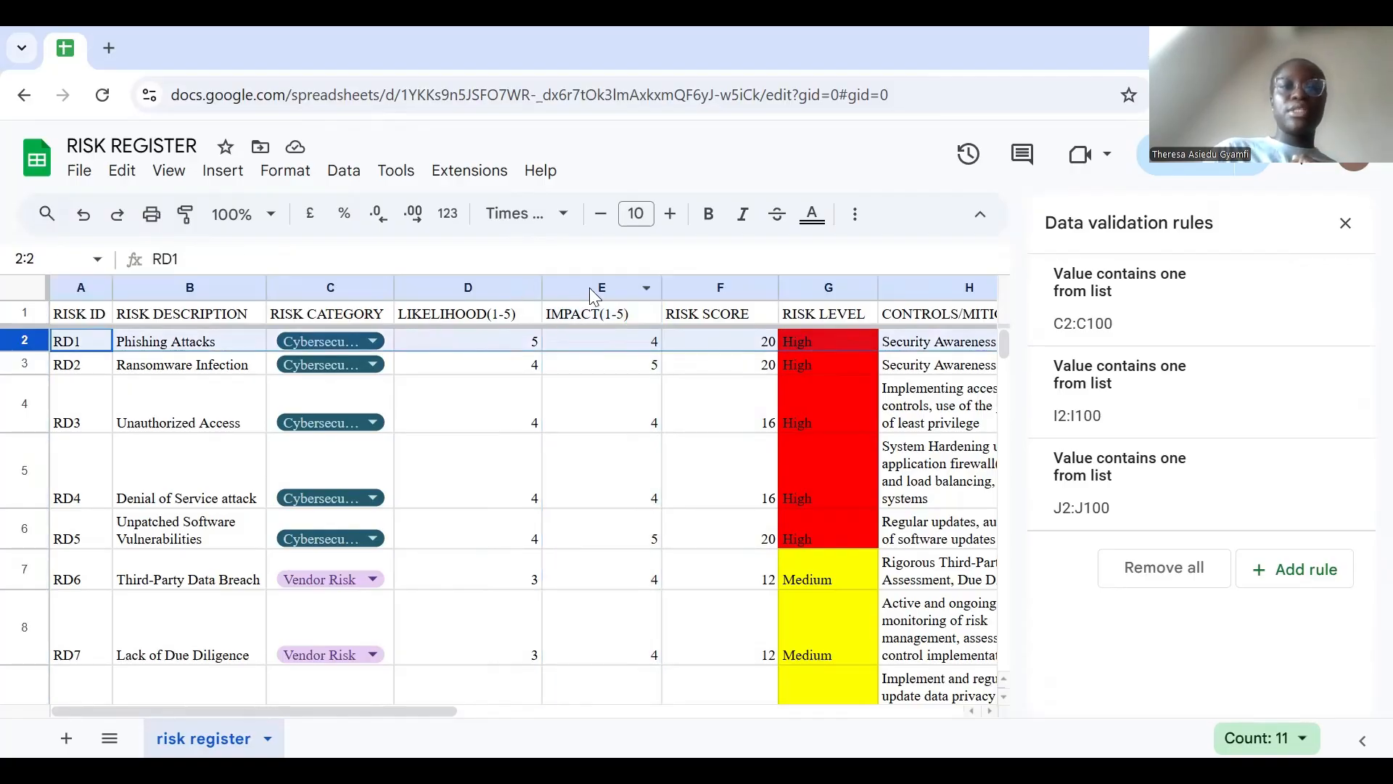
click(751, 347)
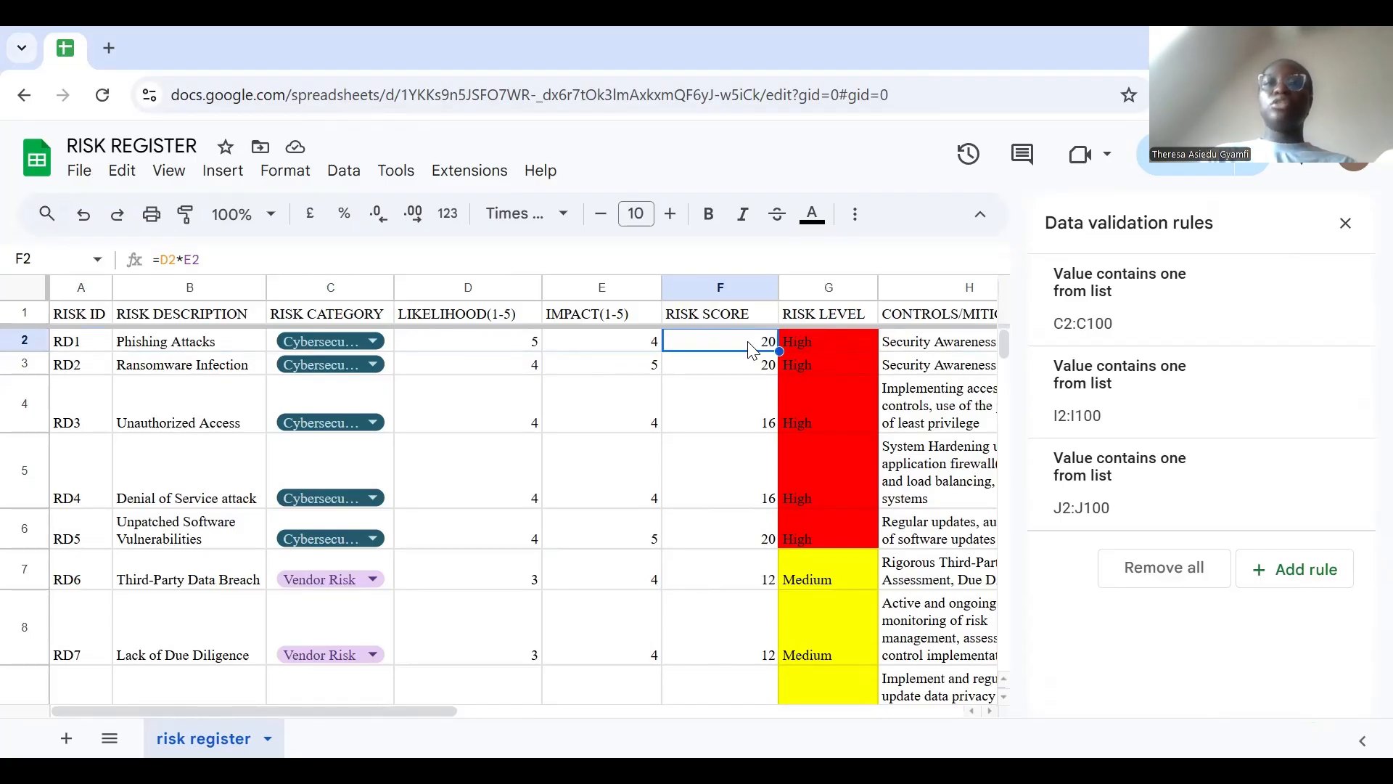
Step: Clear the likelihood and impact values of the Phishing Attacks risk in cells D2 and E2
click(522, 347)
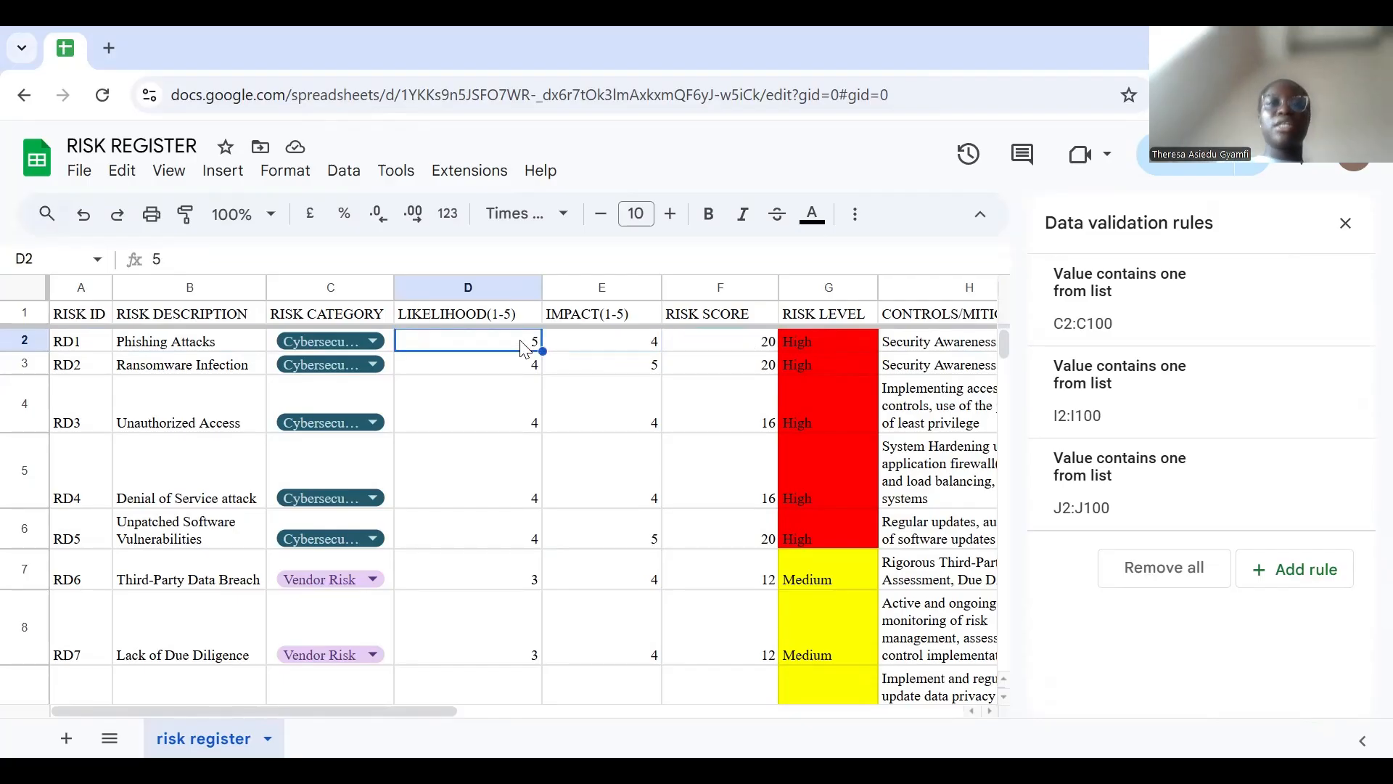
key(Delete)
key(Right)
key(Delete)
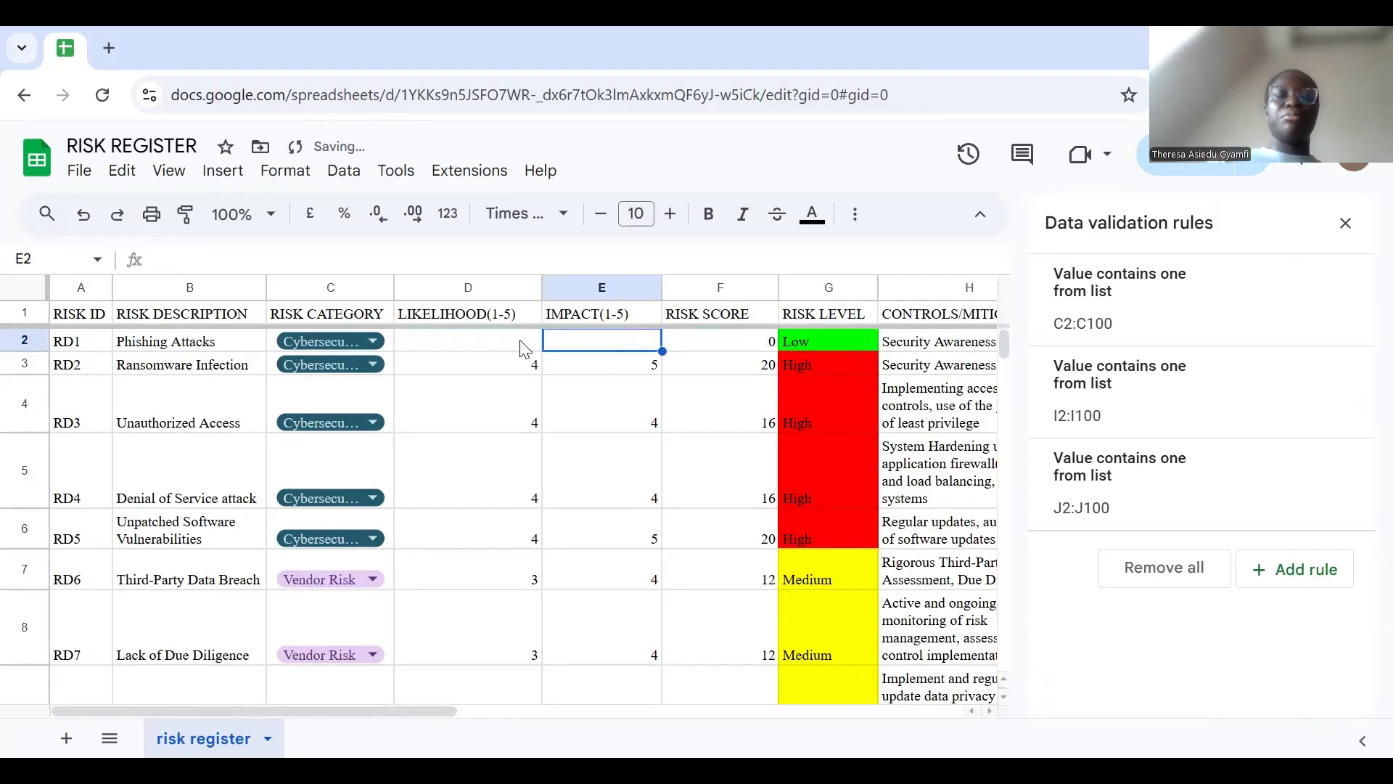
Step: Enter a likelihood of 5 in cell D2 and an impact of 4 in cell E2 for Phishing Attacks
click(505, 351)
text(5)
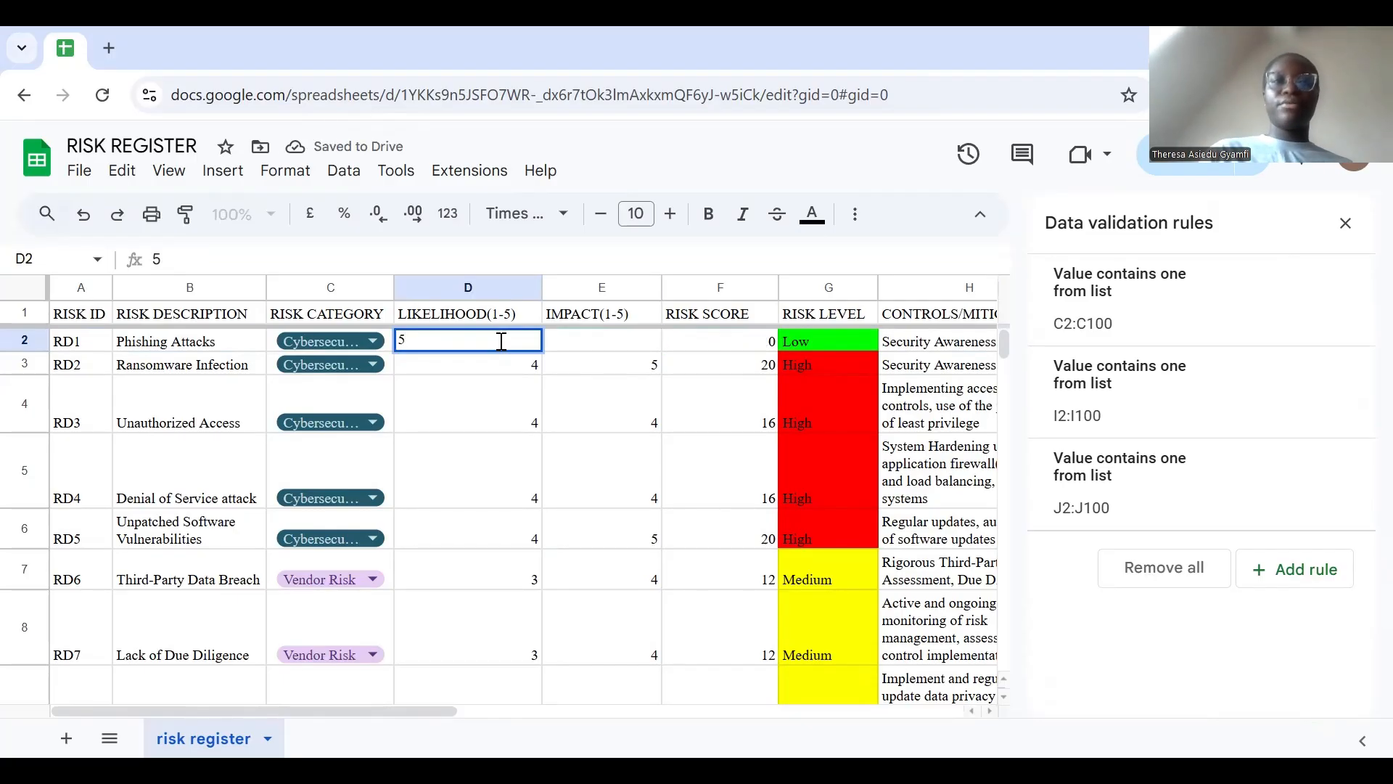
click(601, 349)
text(4)
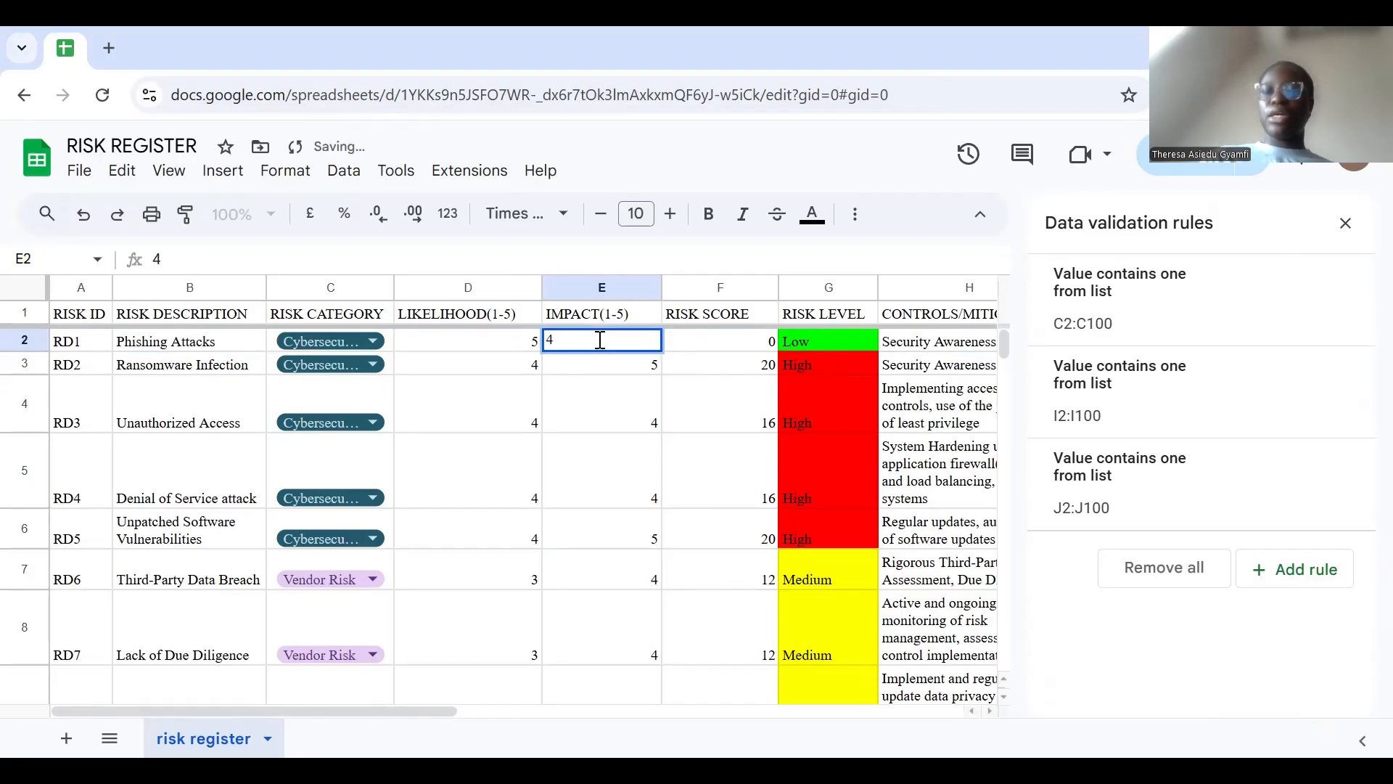
key(Return)
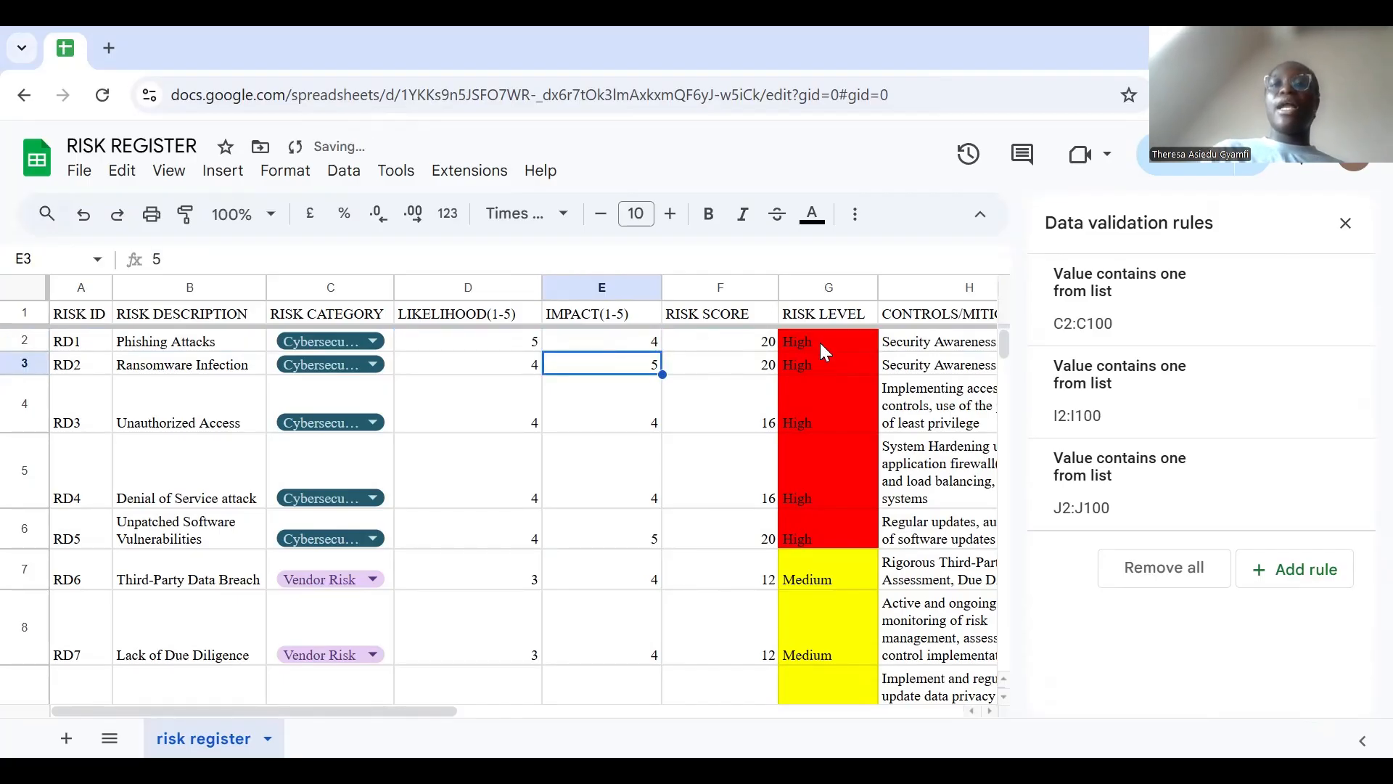
Step: Examine the nested IF formula for the risk level in cell G2 and the score and likelihood cells behind it
click(794, 280)
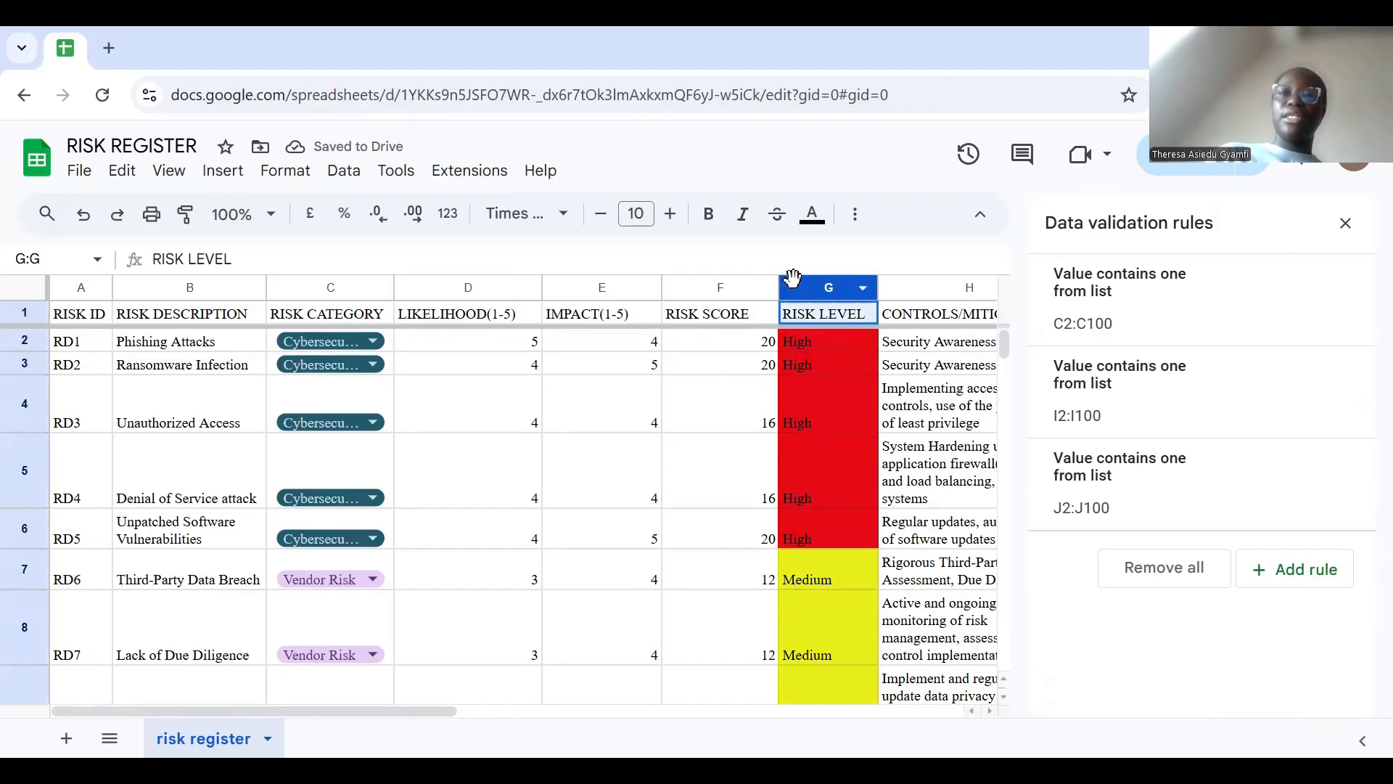
click(831, 341)
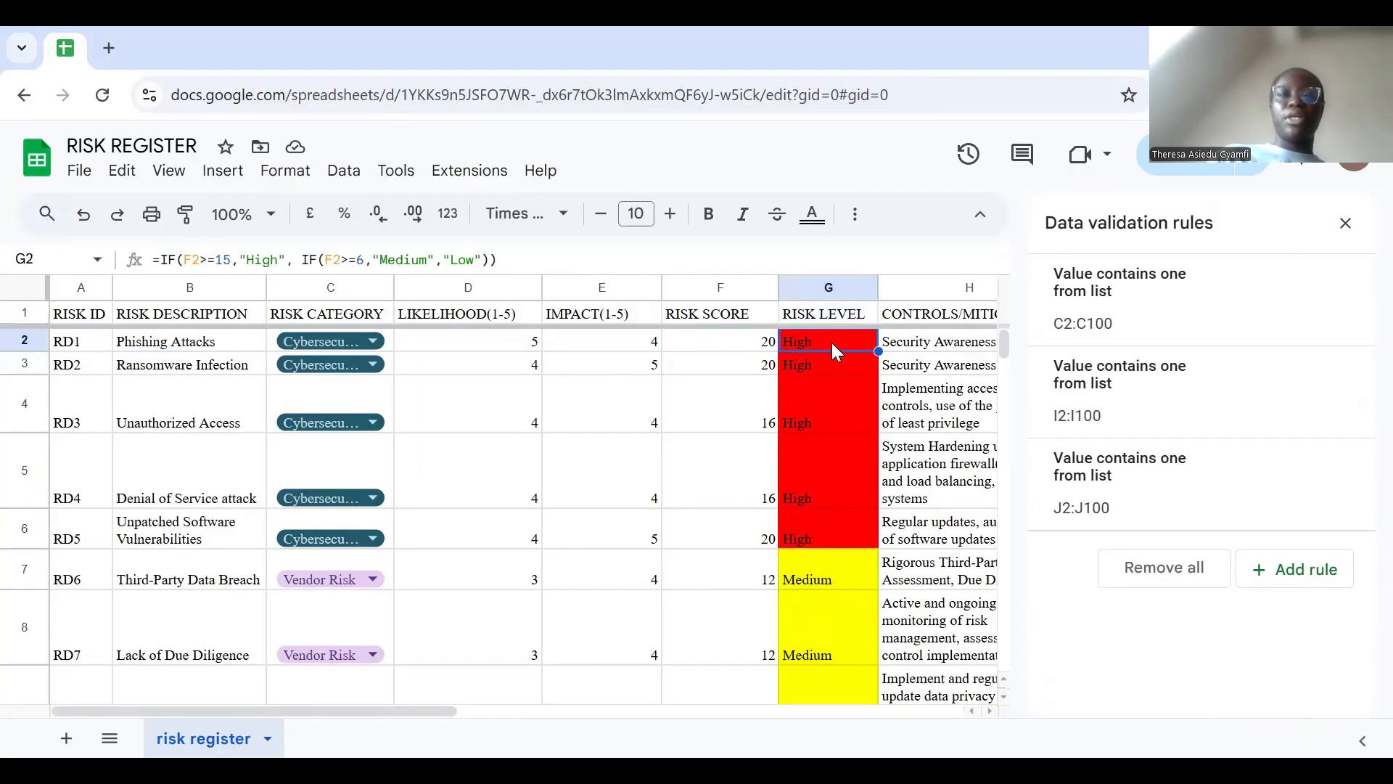
drag(499, 260, 154, 257)
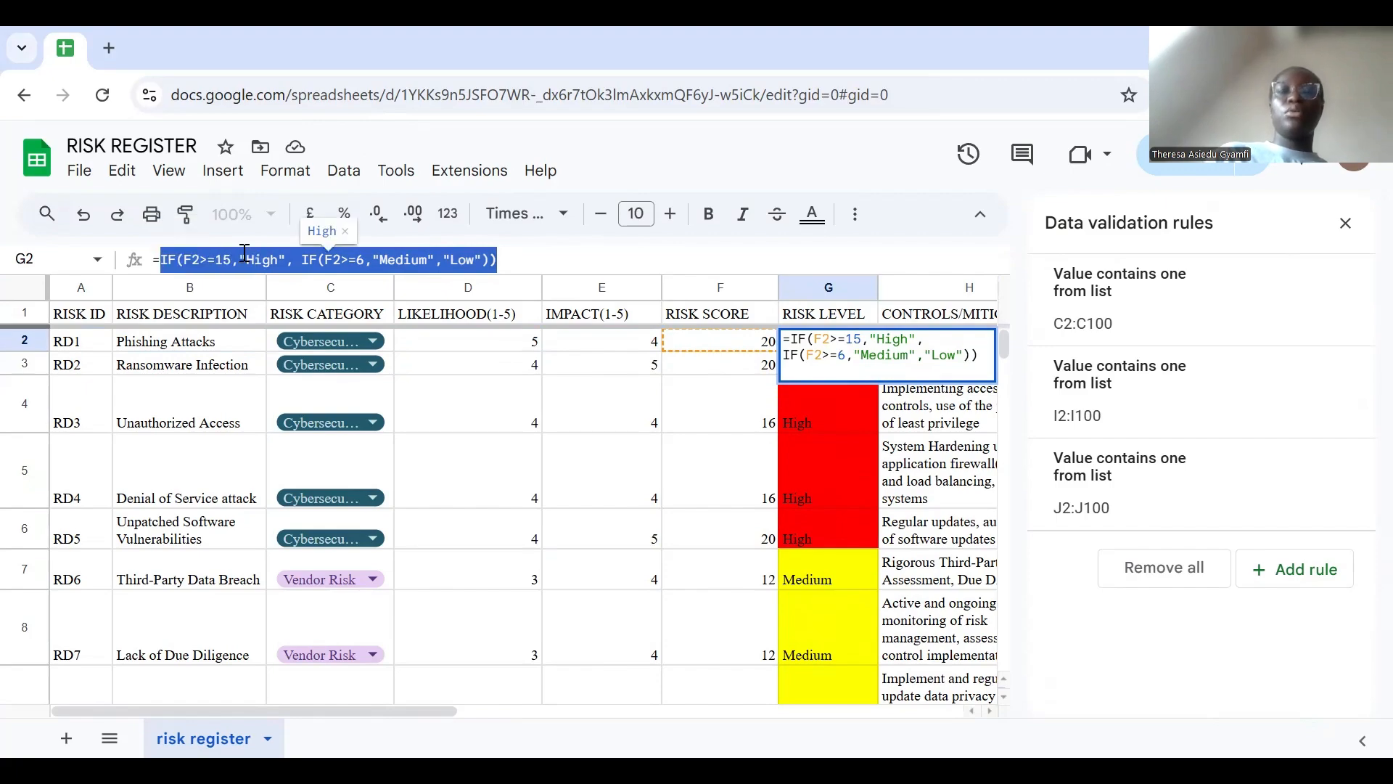
click(801, 431)
click(710, 284)
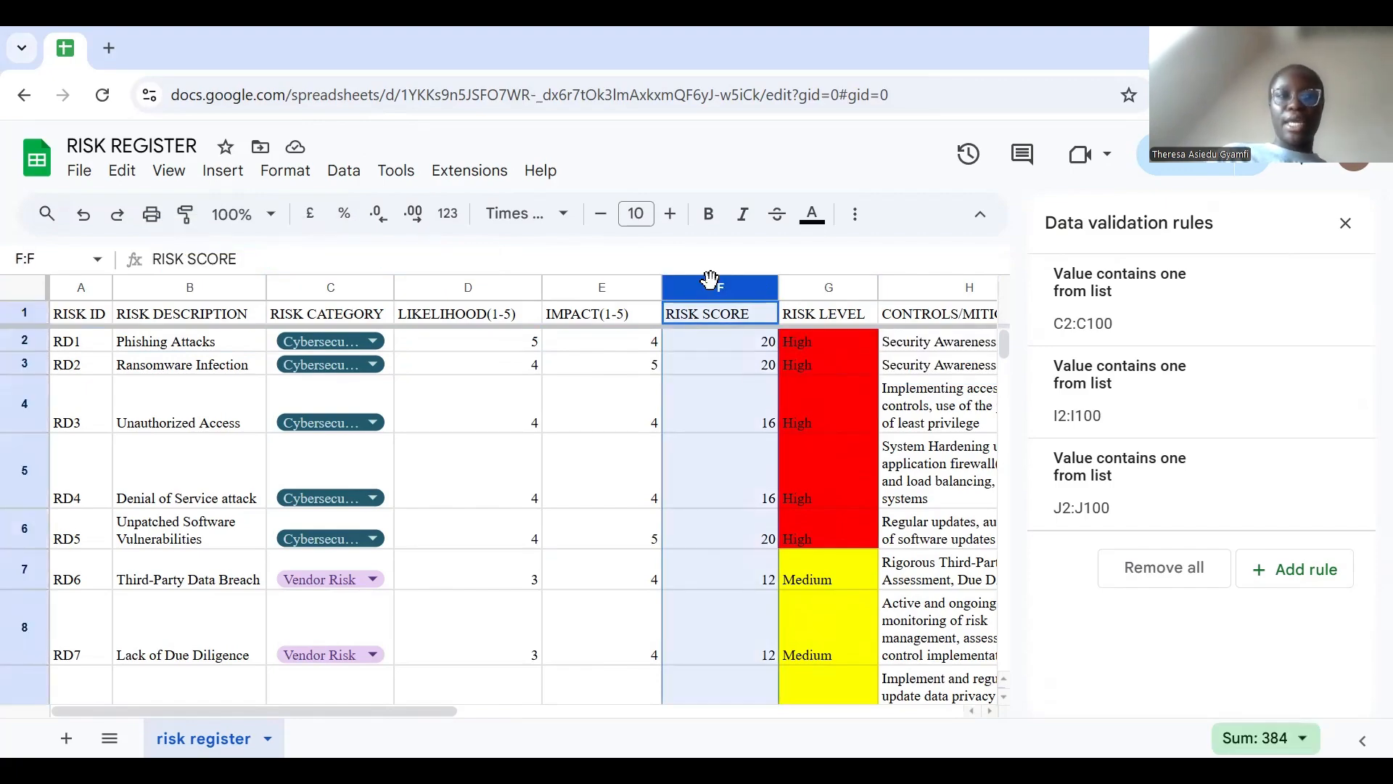
click(811, 342)
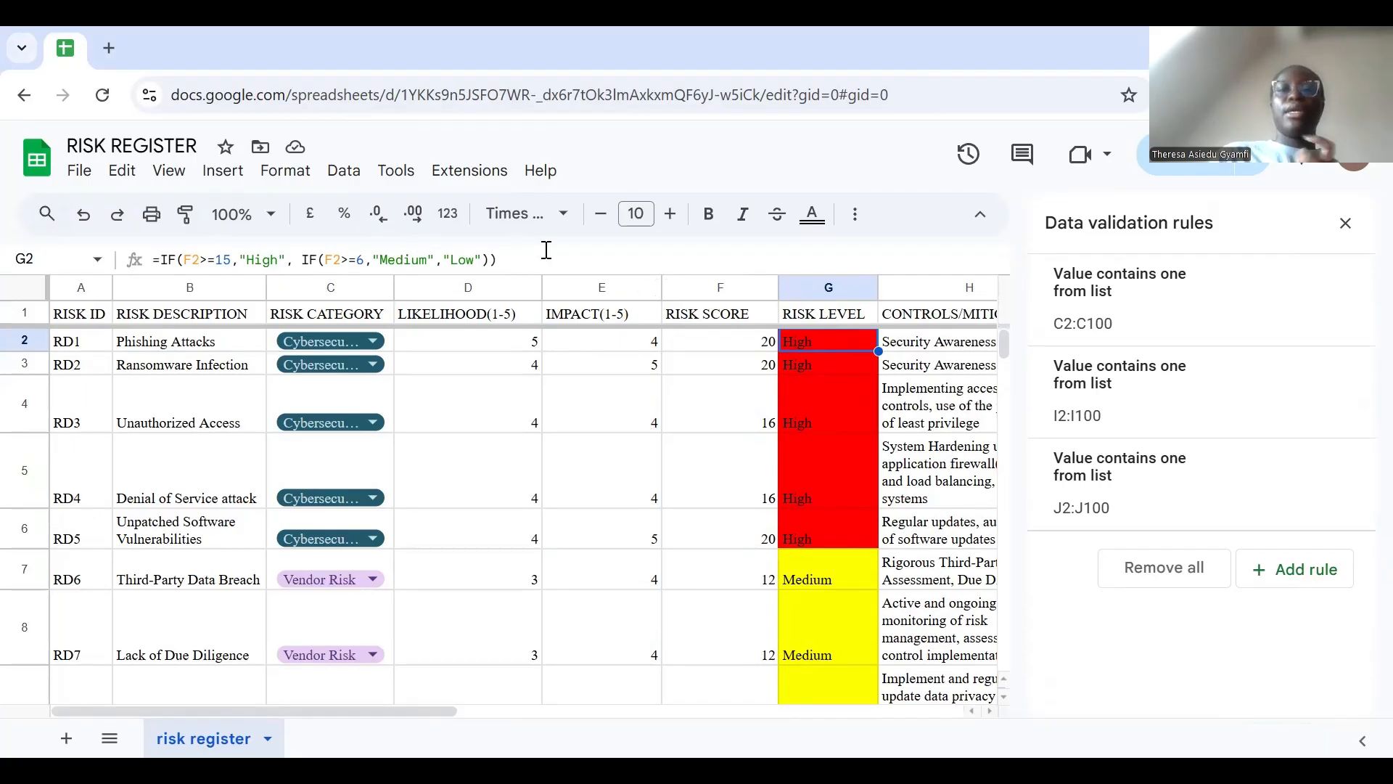
click(709, 349)
click(520, 348)
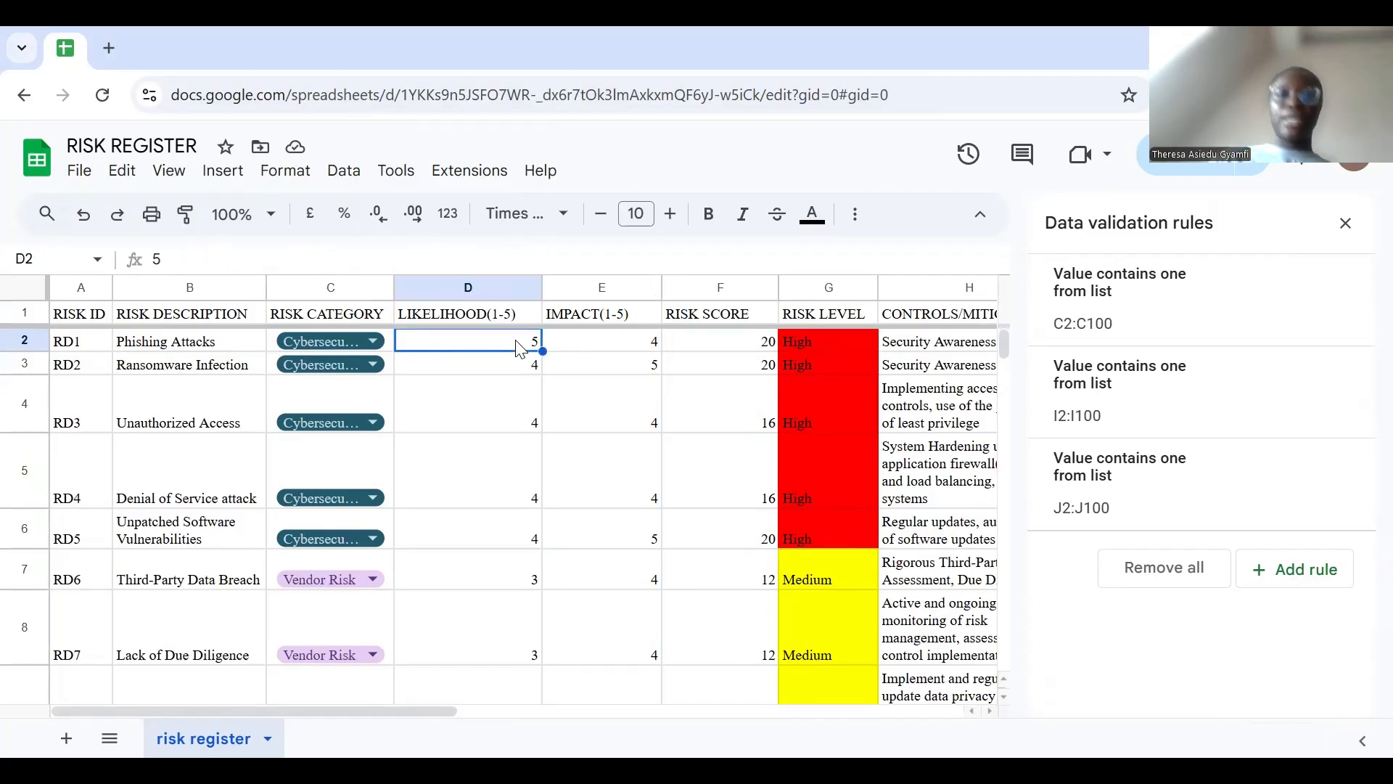
Step: Clear the likelihood and impact of Phishing Attacks in cells D2 and E2 and re-enter 5 and 4
key(Delete)
key(Right)
key(Delete)
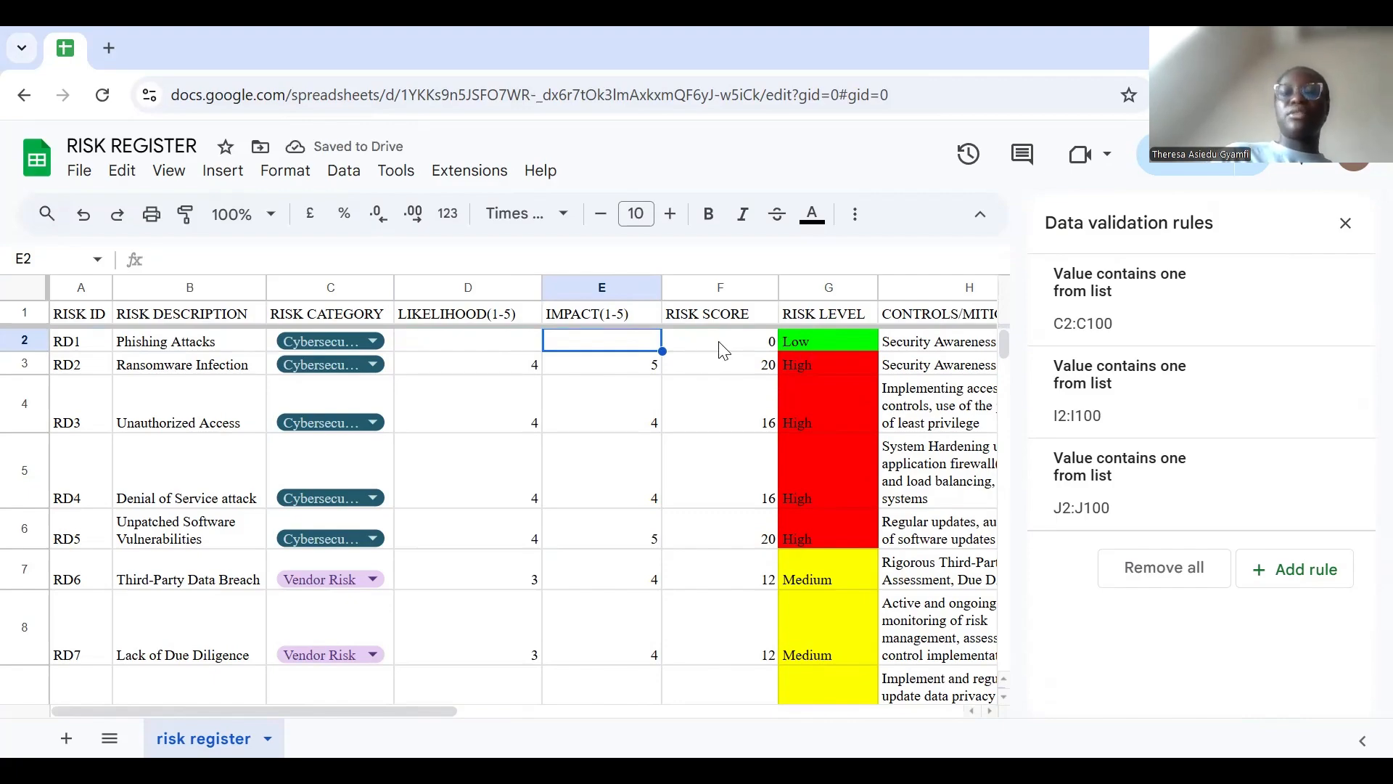
click(523, 342)
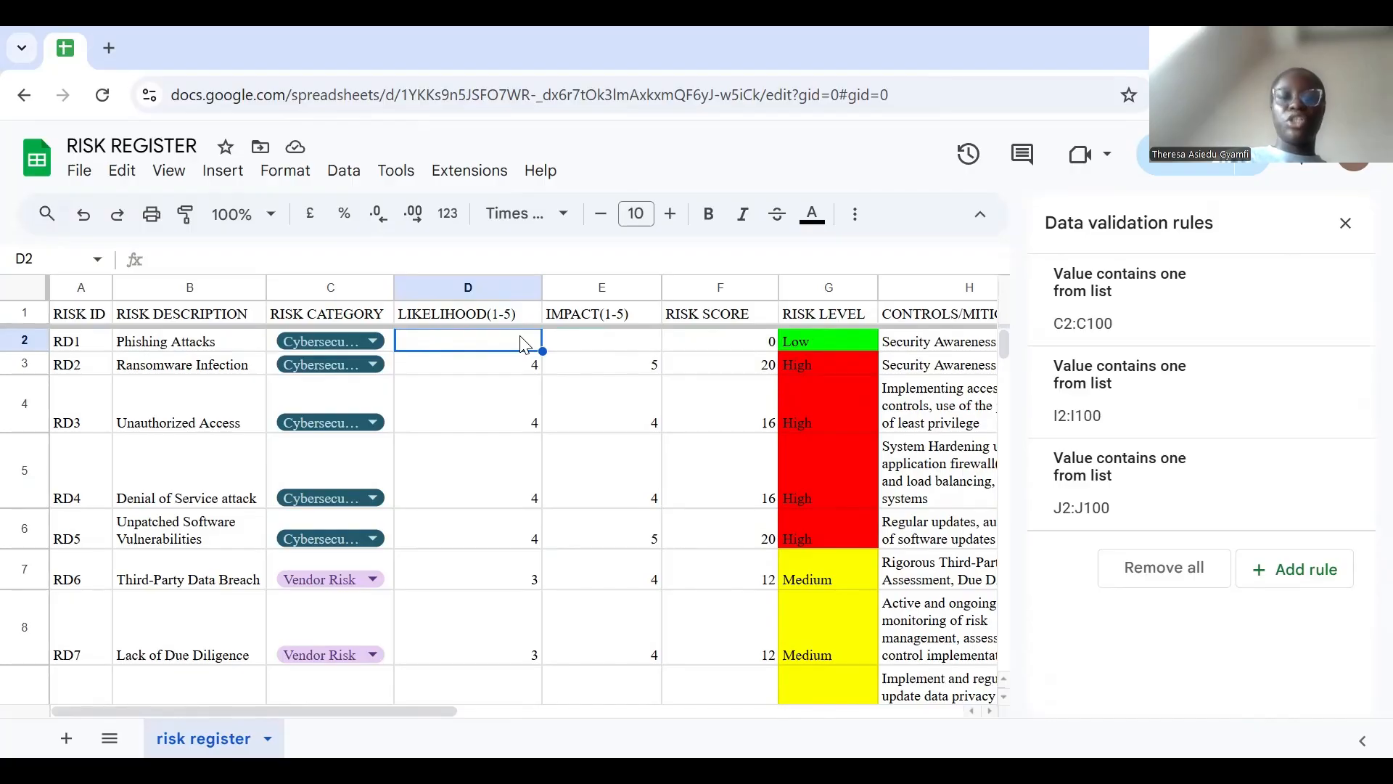
text(5)
key(Tab)
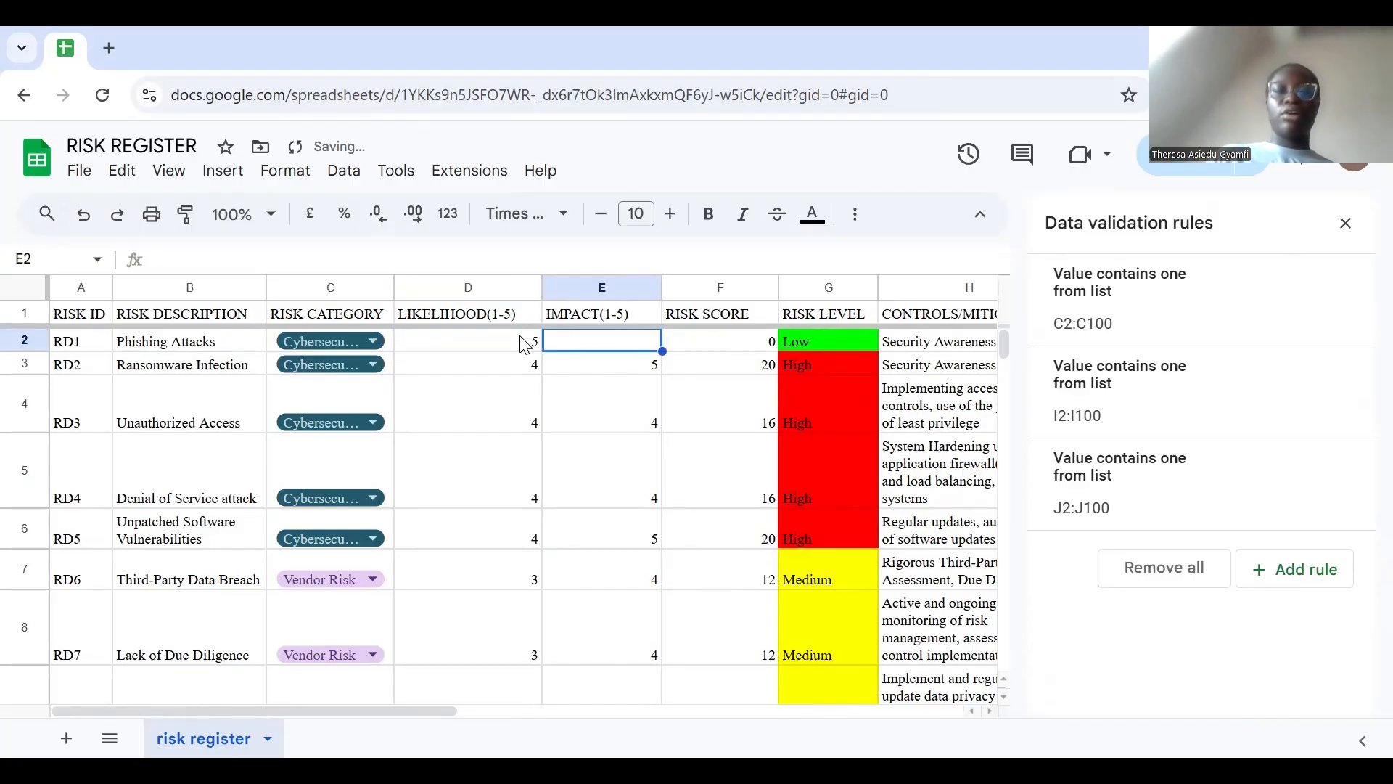
text(4)
key(Tab)
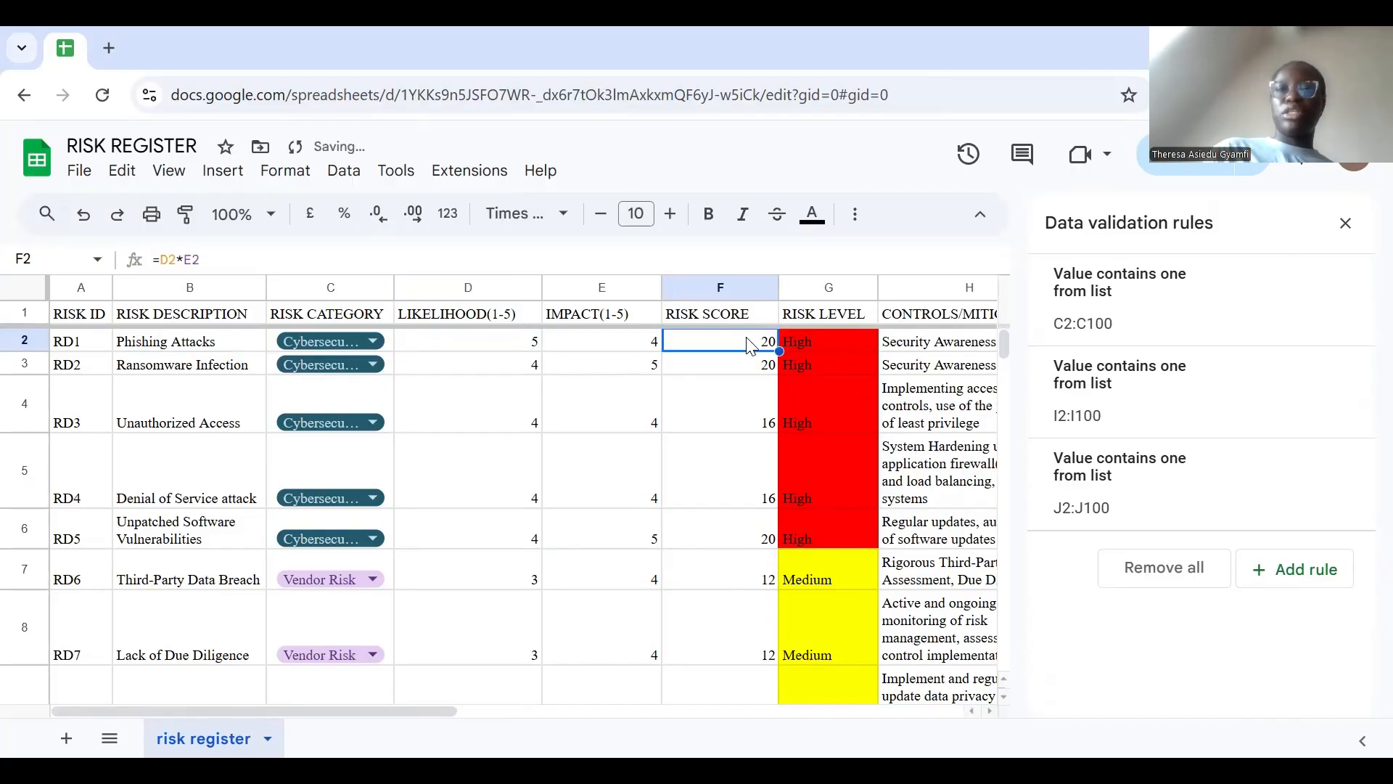
Step: Review the risk level formula in cell G2 and close the data validation rules
click(846, 345)
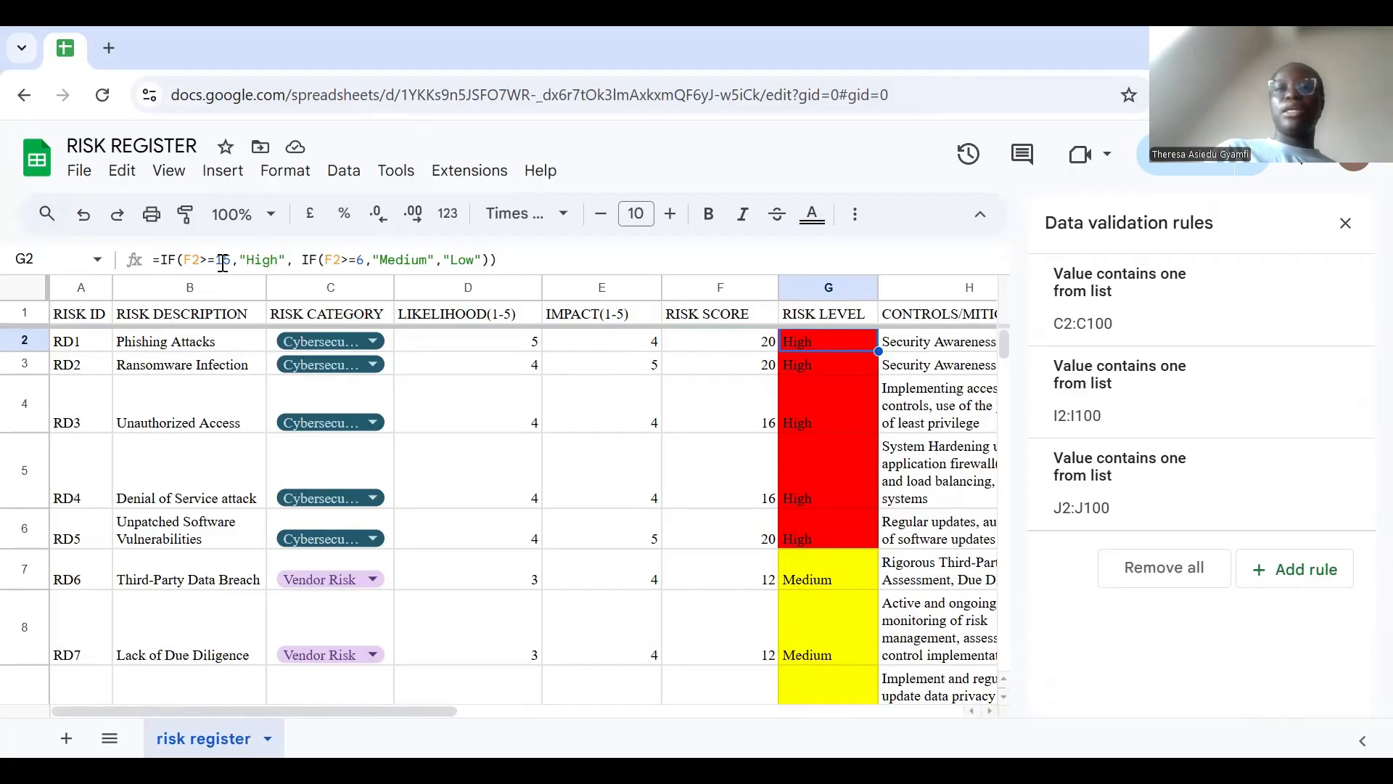
mouse_move(1104, 317)
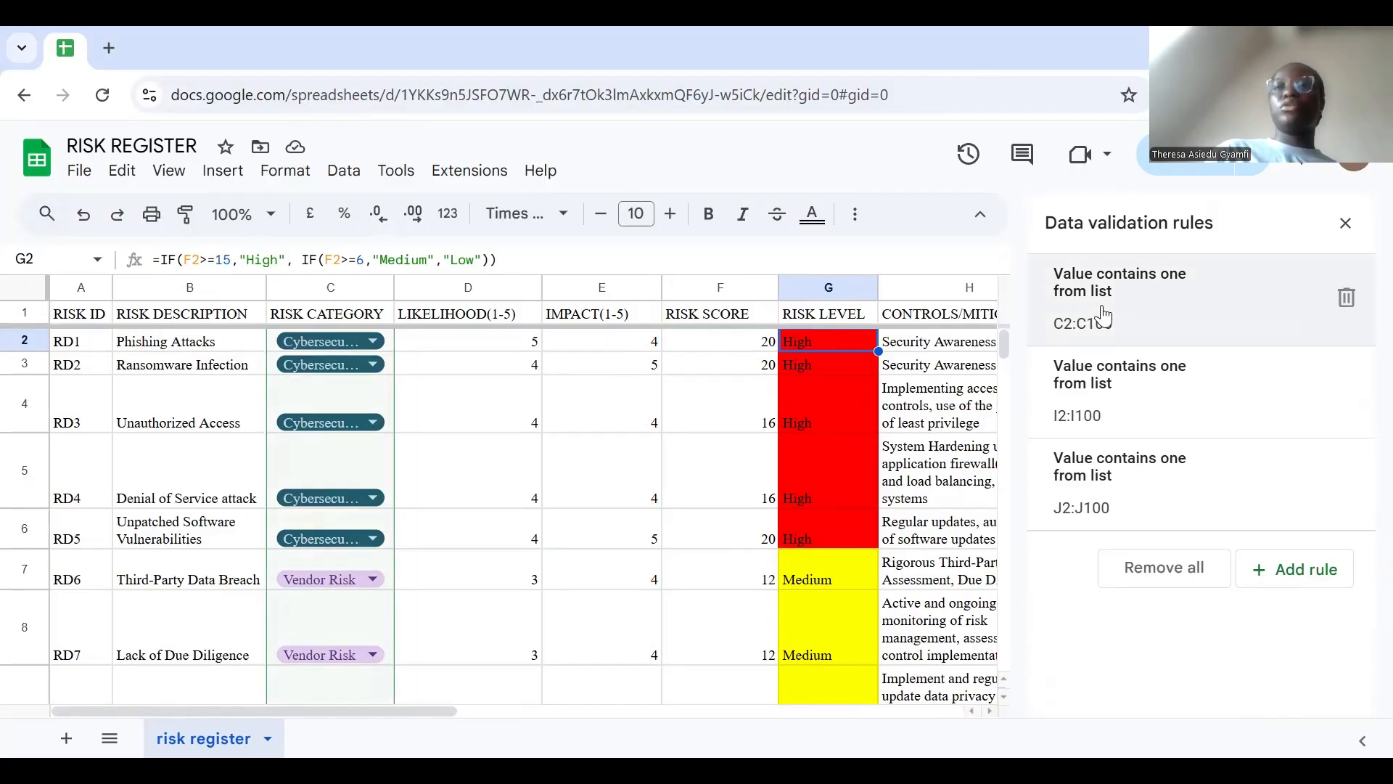
click(1345, 224)
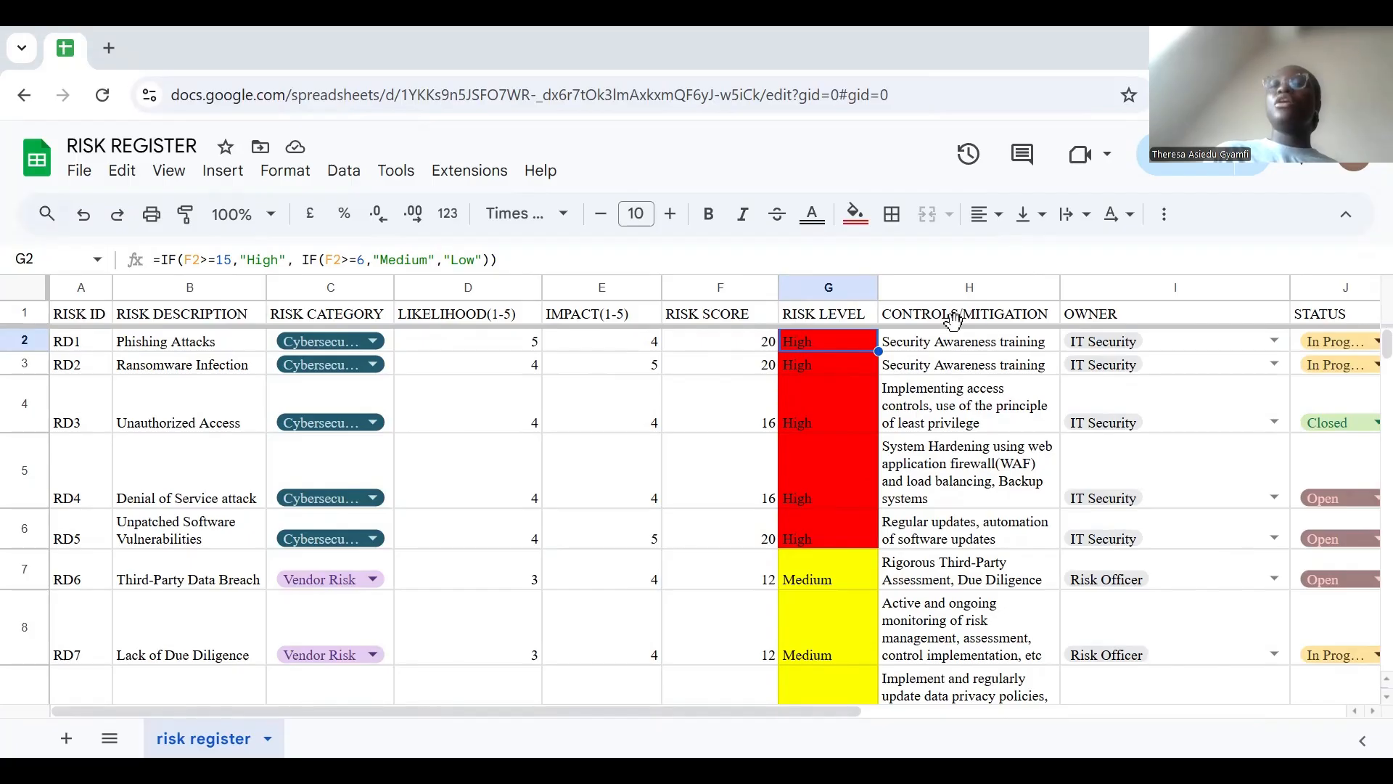
Step: Examine the controls/mitigation column, including the entries for Unauthorized Access in H4 and Phishing Attacks in H2
click(969, 292)
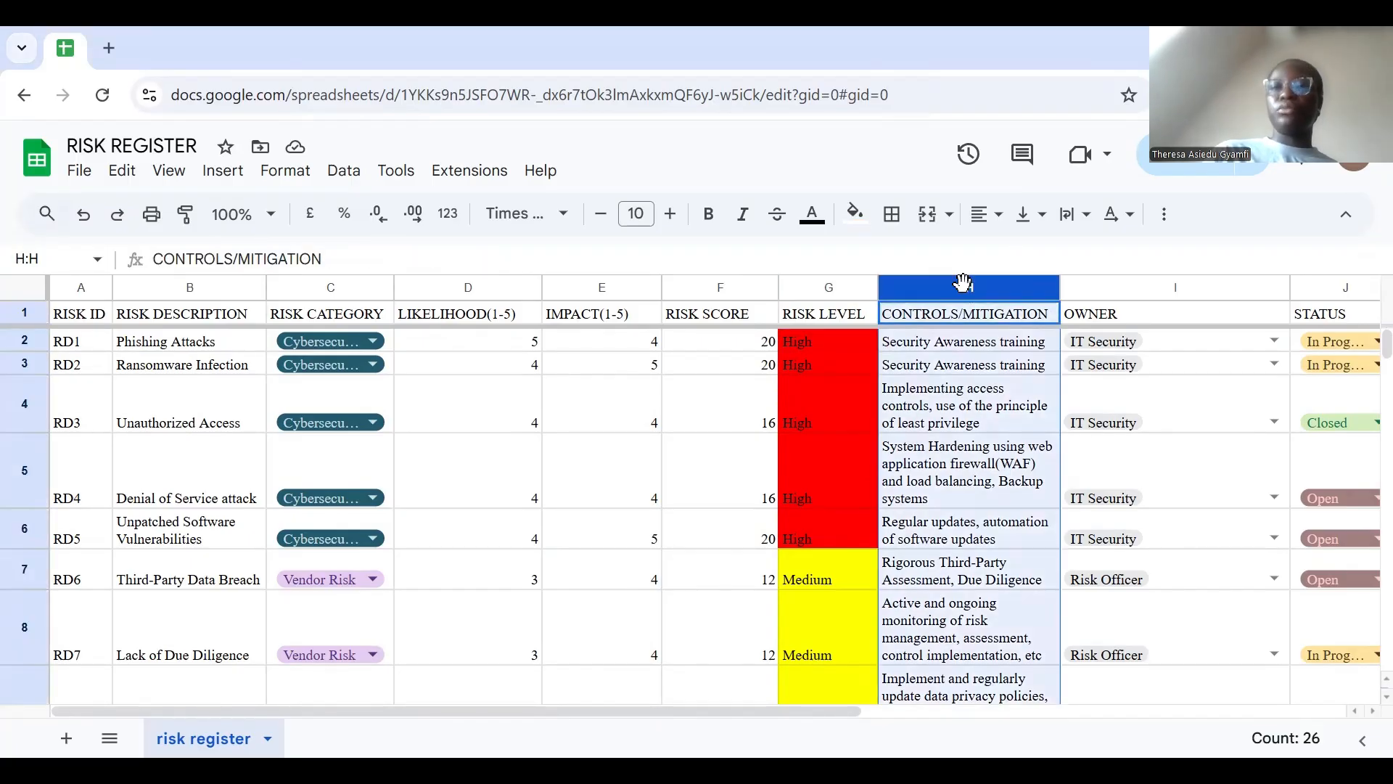
click(972, 419)
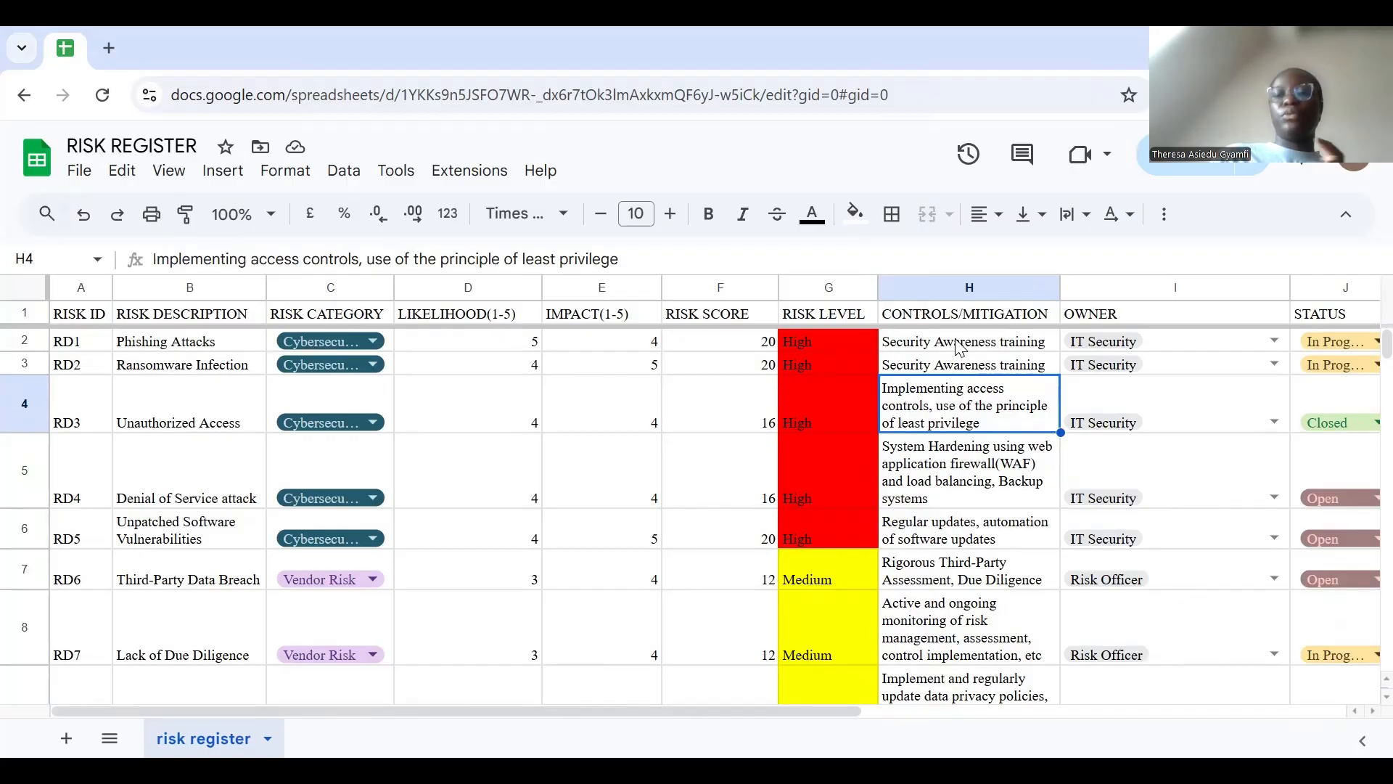
click(959, 349)
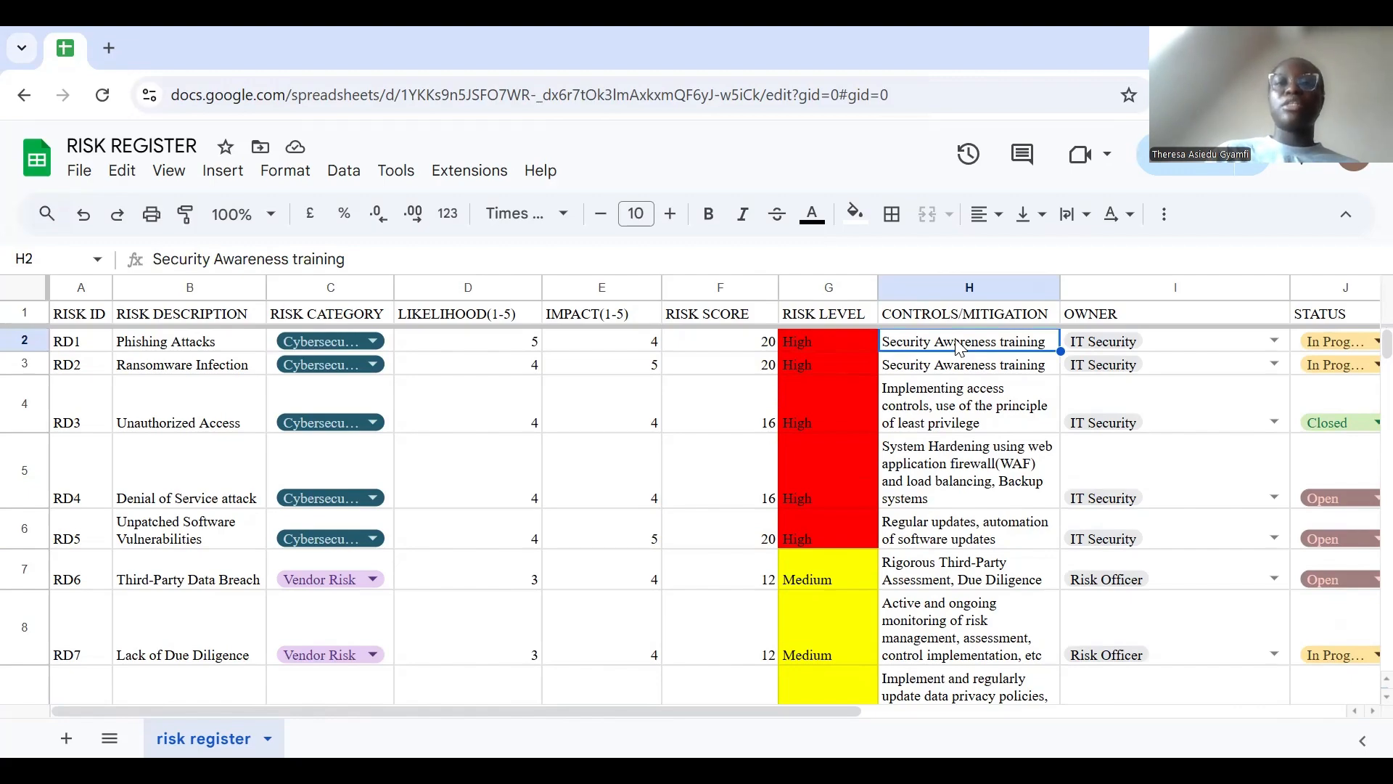
Step: Add Risk Officer as an additional owner of the Phishing Attacks risk in cell I2
scroll(959, 348, right, 3)
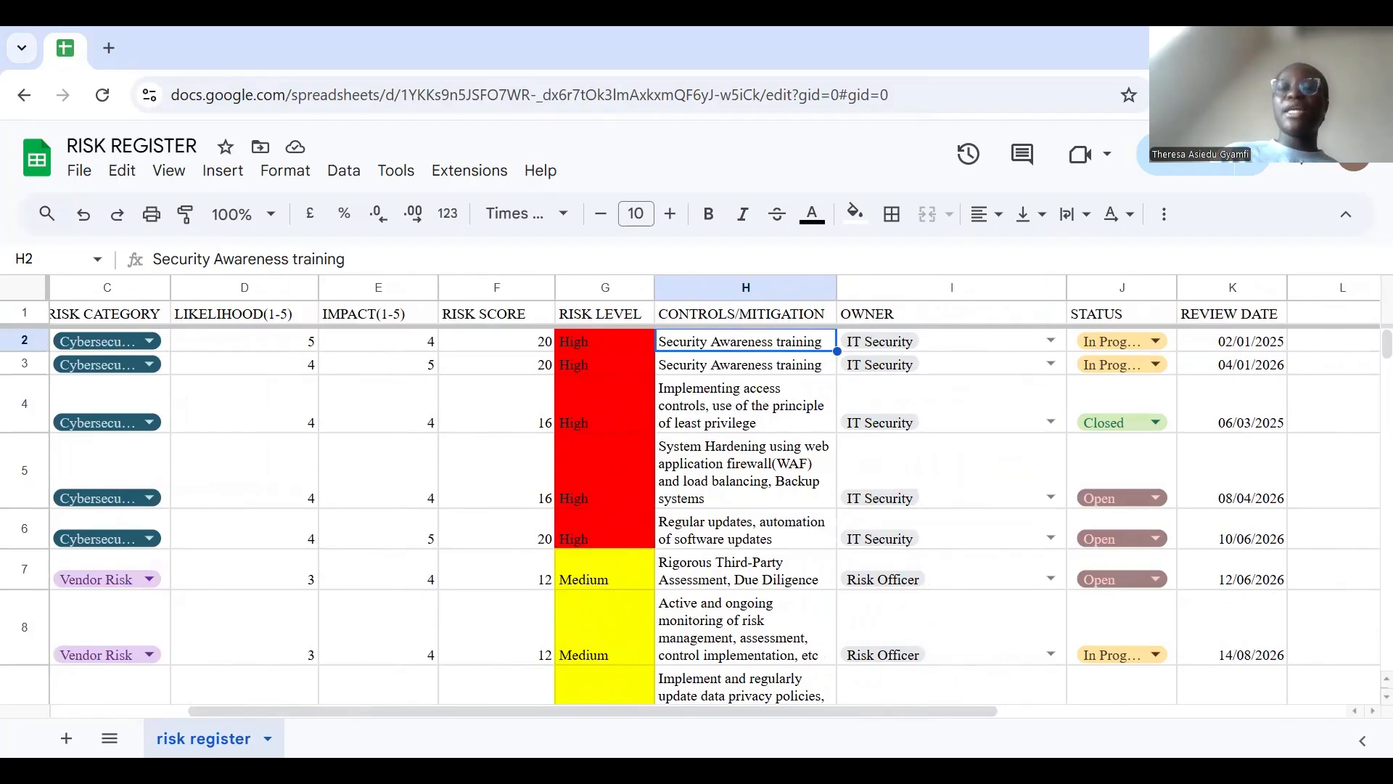
click(969, 336)
click(1051, 341)
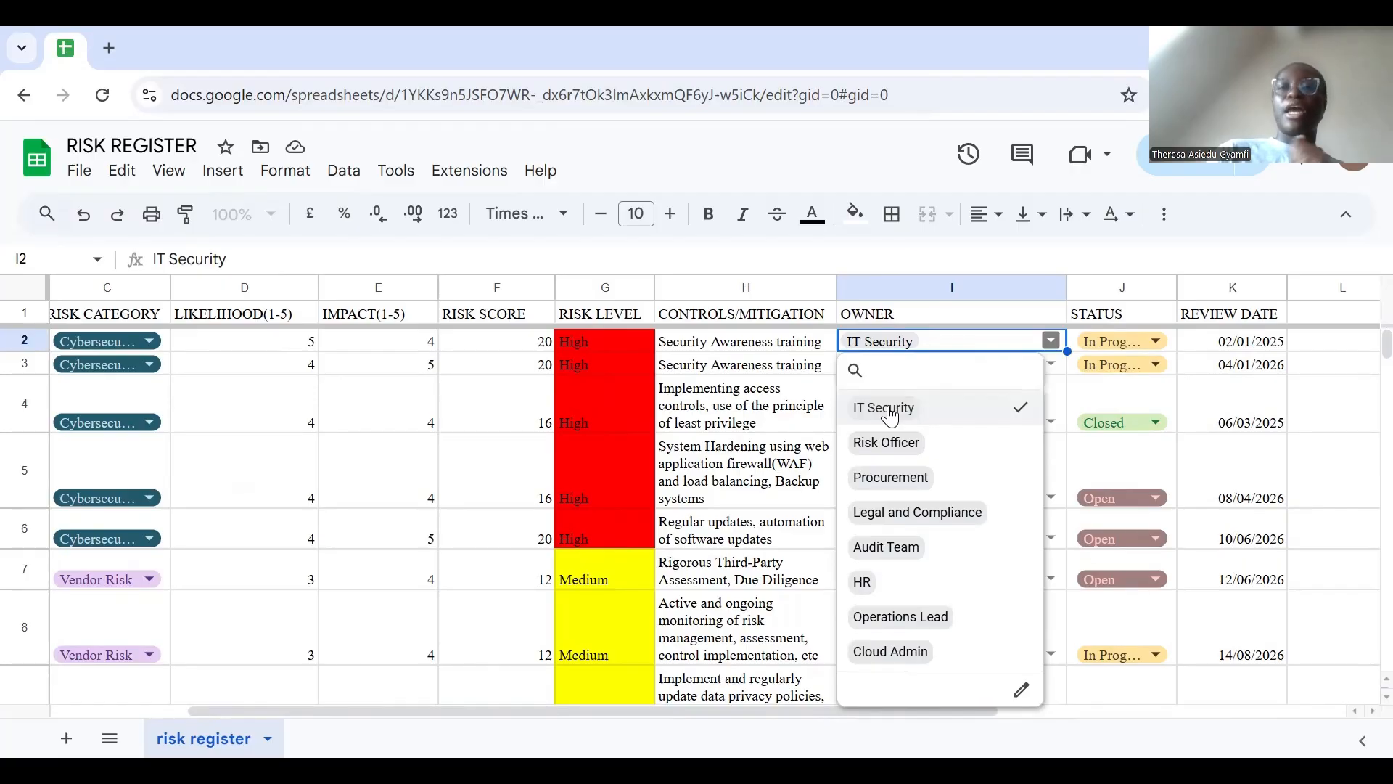
click(904, 450)
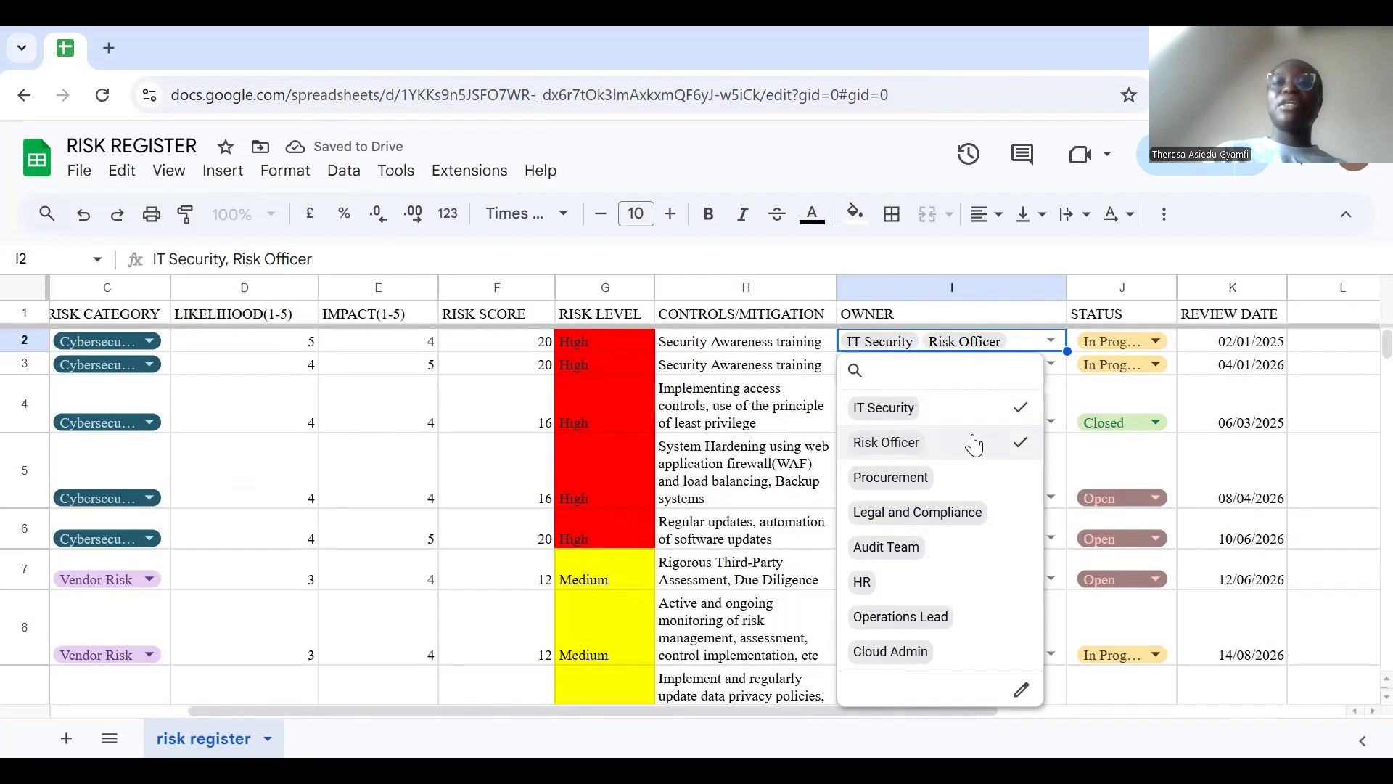
click(1063, 404)
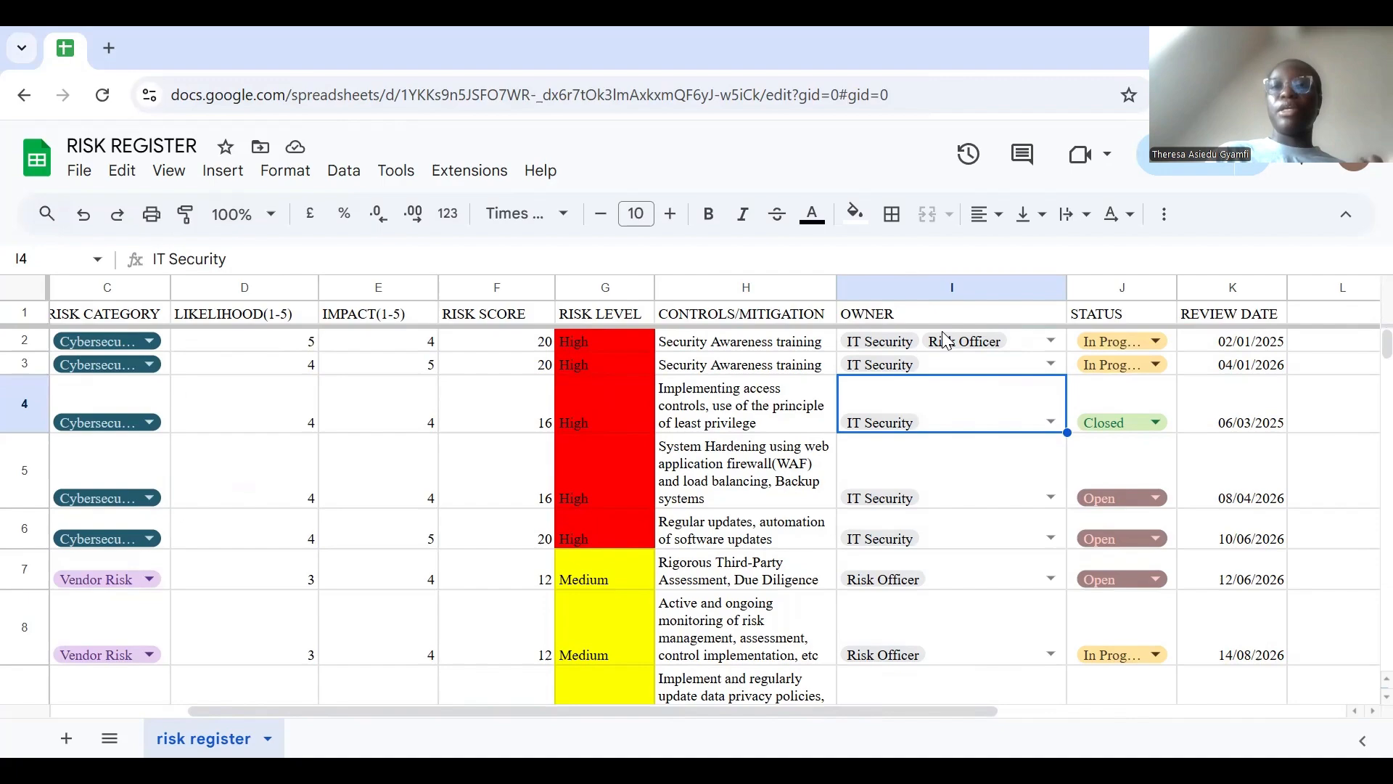
Step: Examine the status column and the status options offered for the Phishing Attacks risk in cell J2
scroll(945, 339, right, 3)
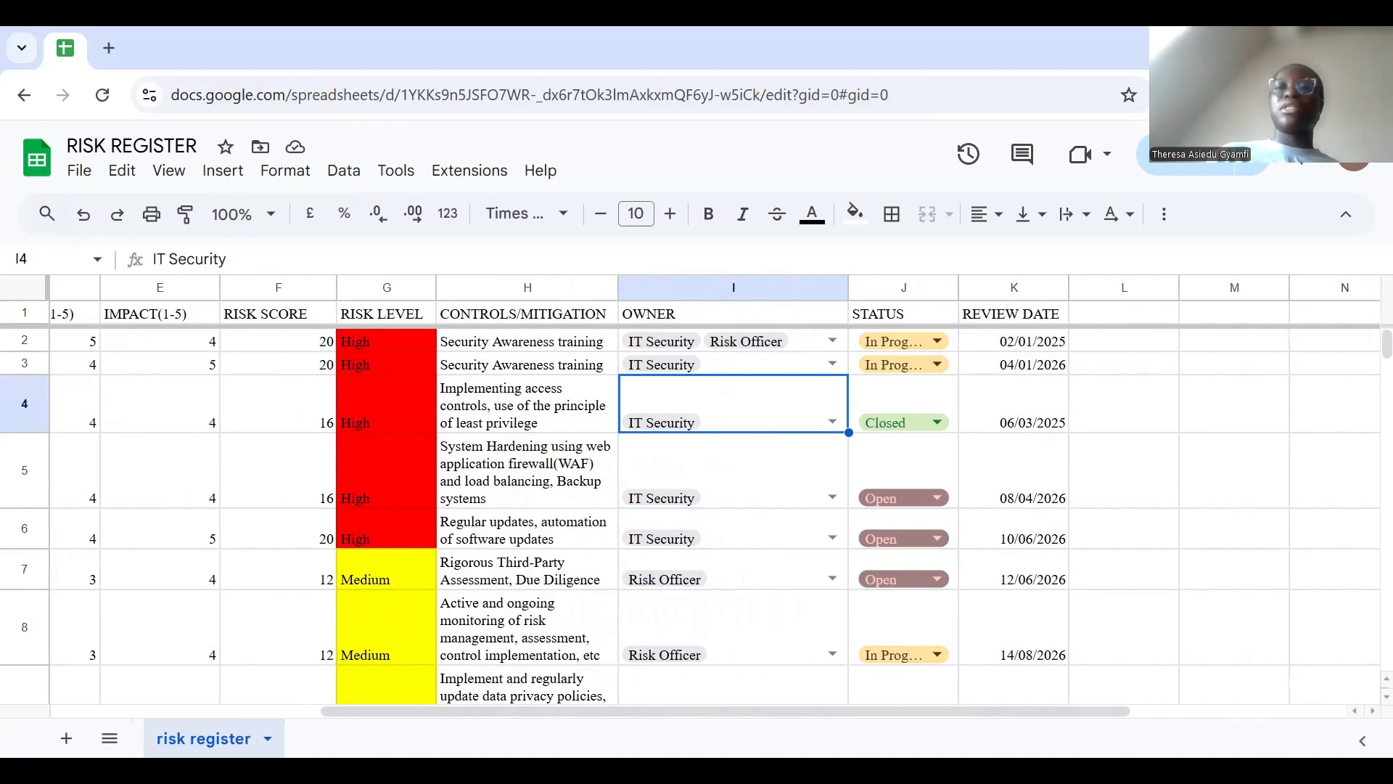
click(893, 314)
click(875, 288)
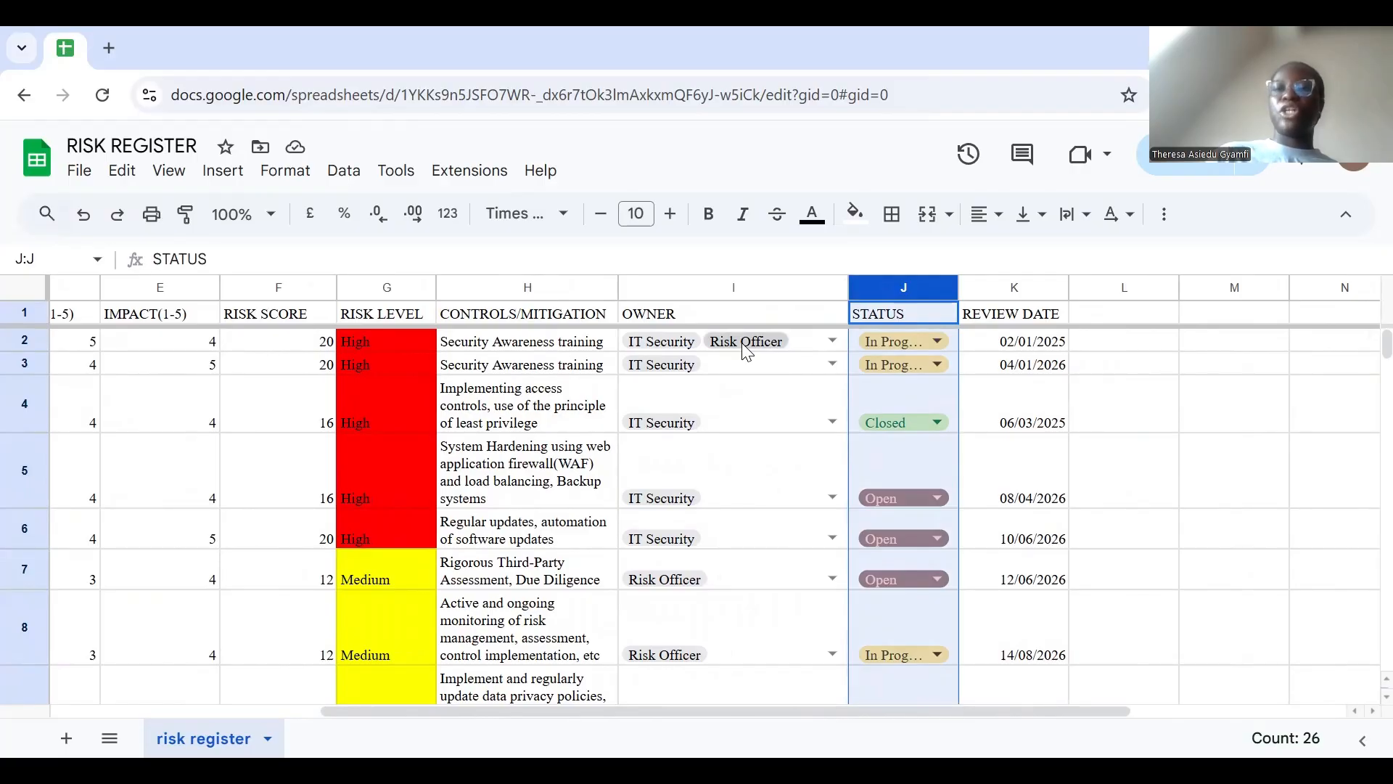
click(768, 372)
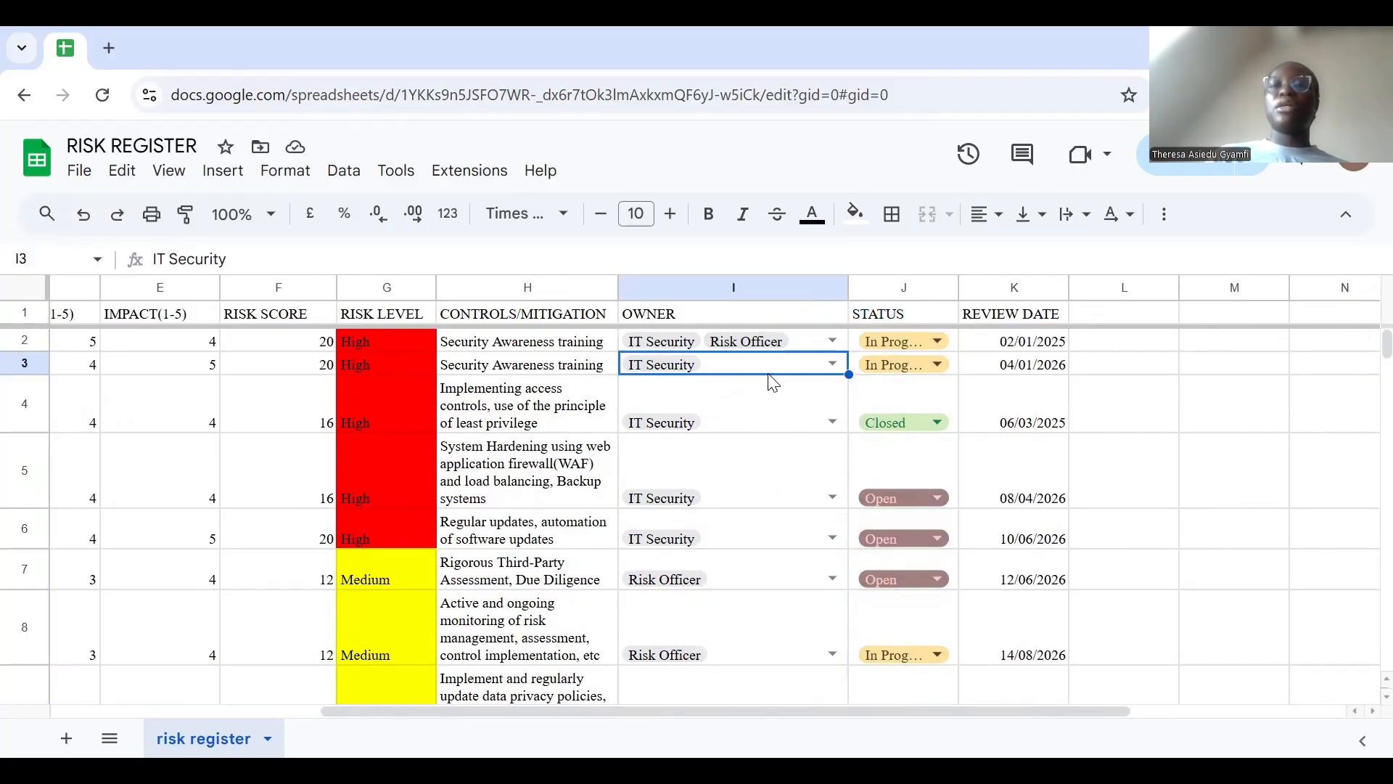
click(905, 346)
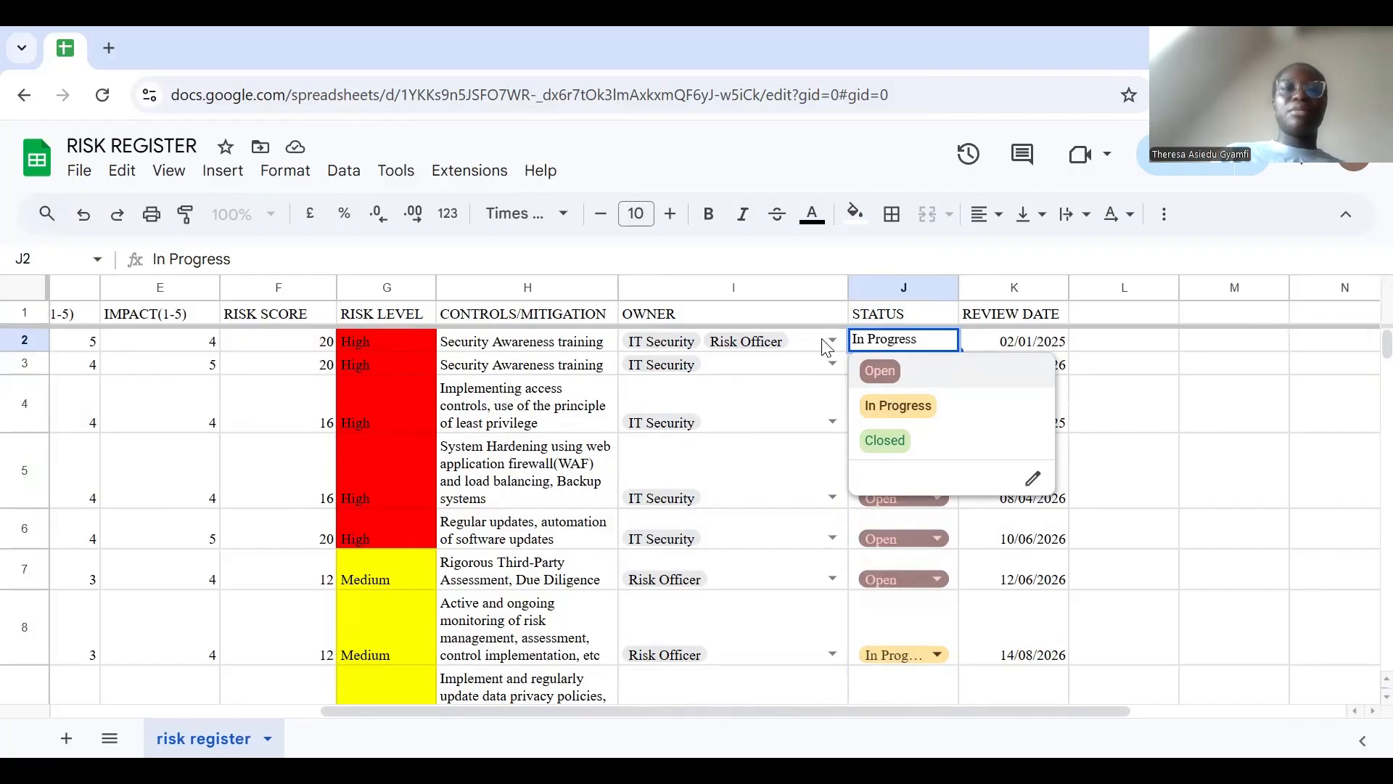
scroll(827, 347, left, 5)
scroll(827, 347, right, 6)
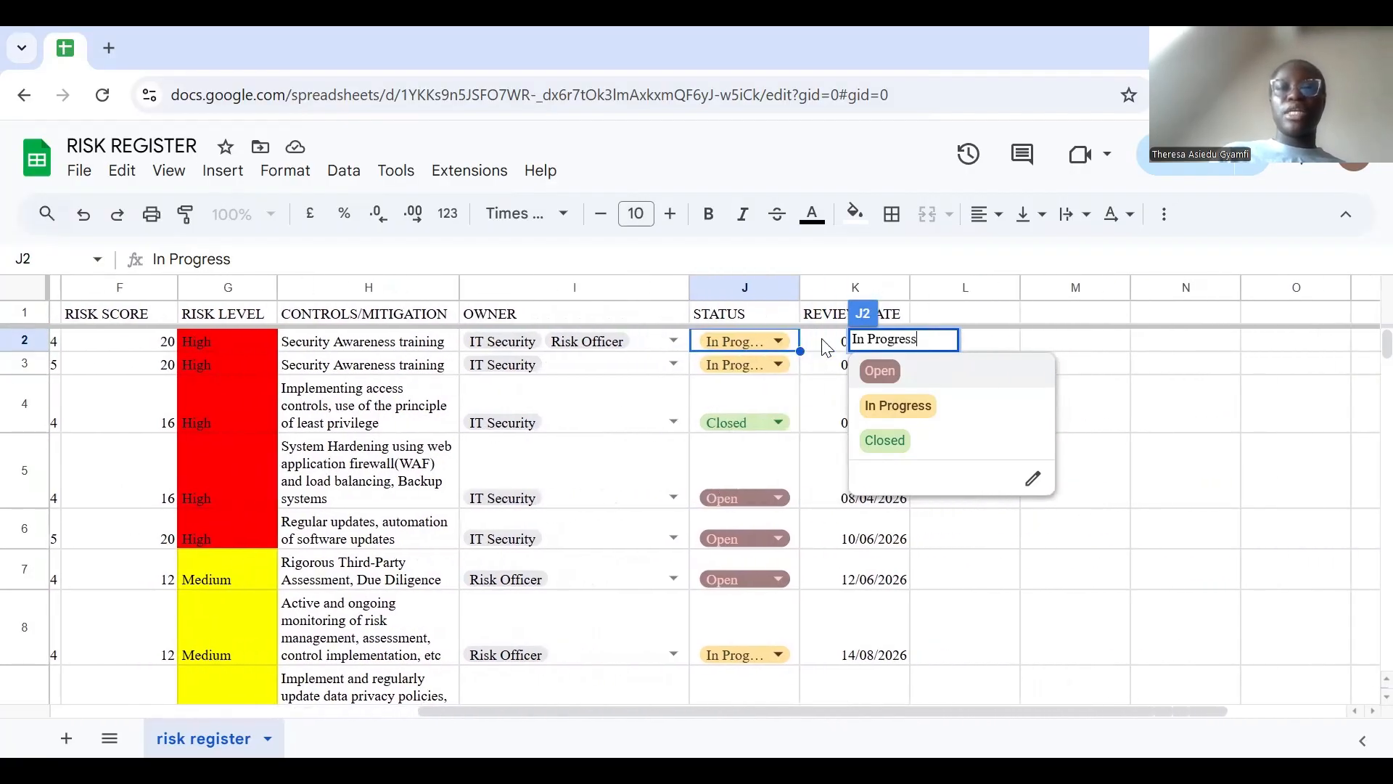
Step: Inspect the drop-down rule of owner cell I2, including its item list and multiple-selection setting
click(673, 341)
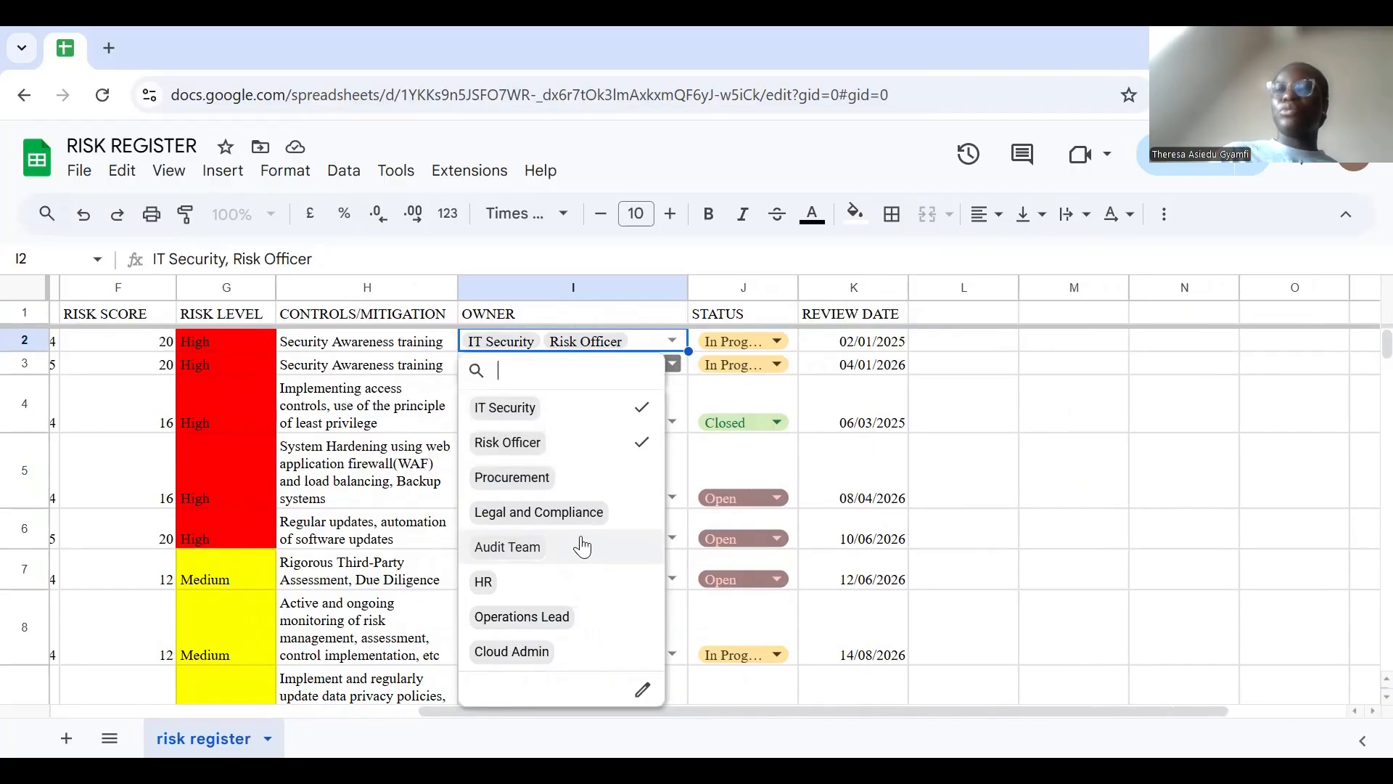
click(643, 698)
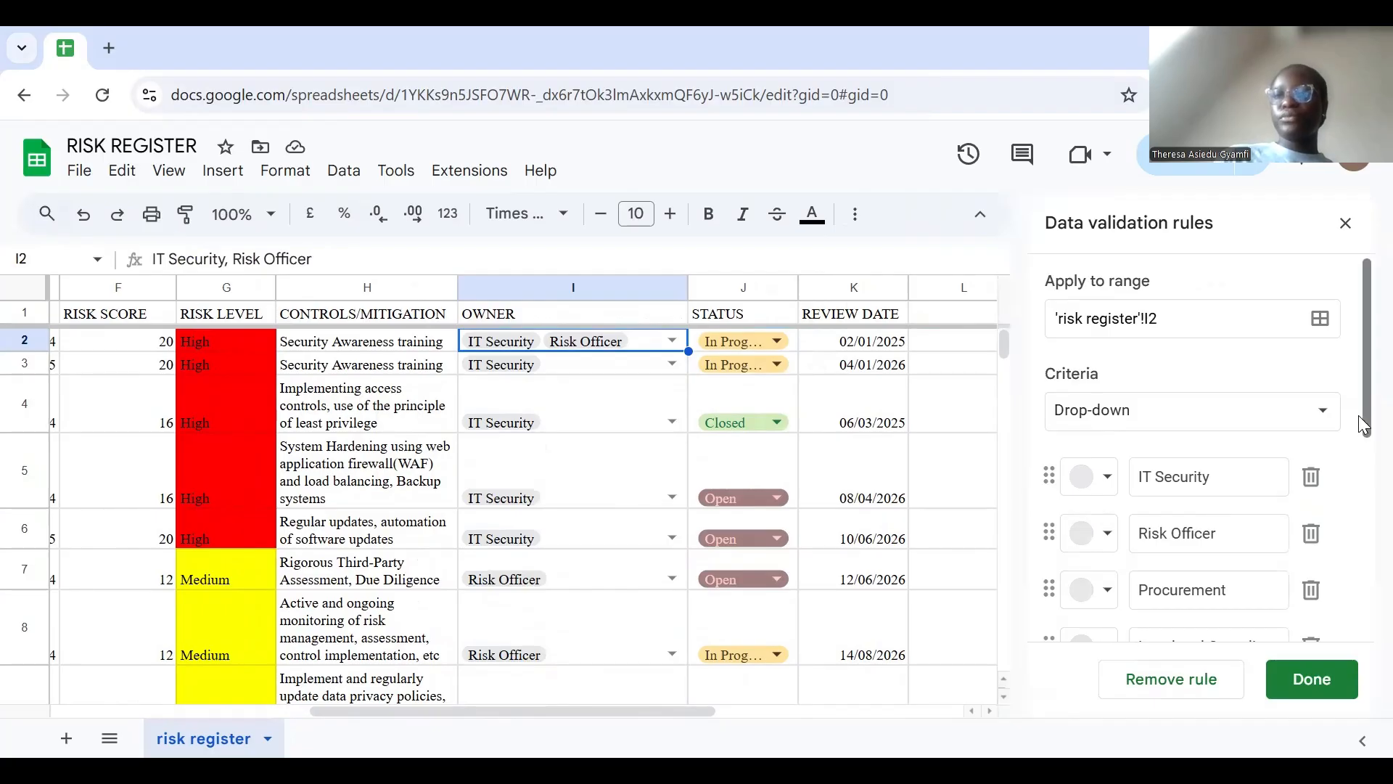
drag(1364, 424, 1363, 613)
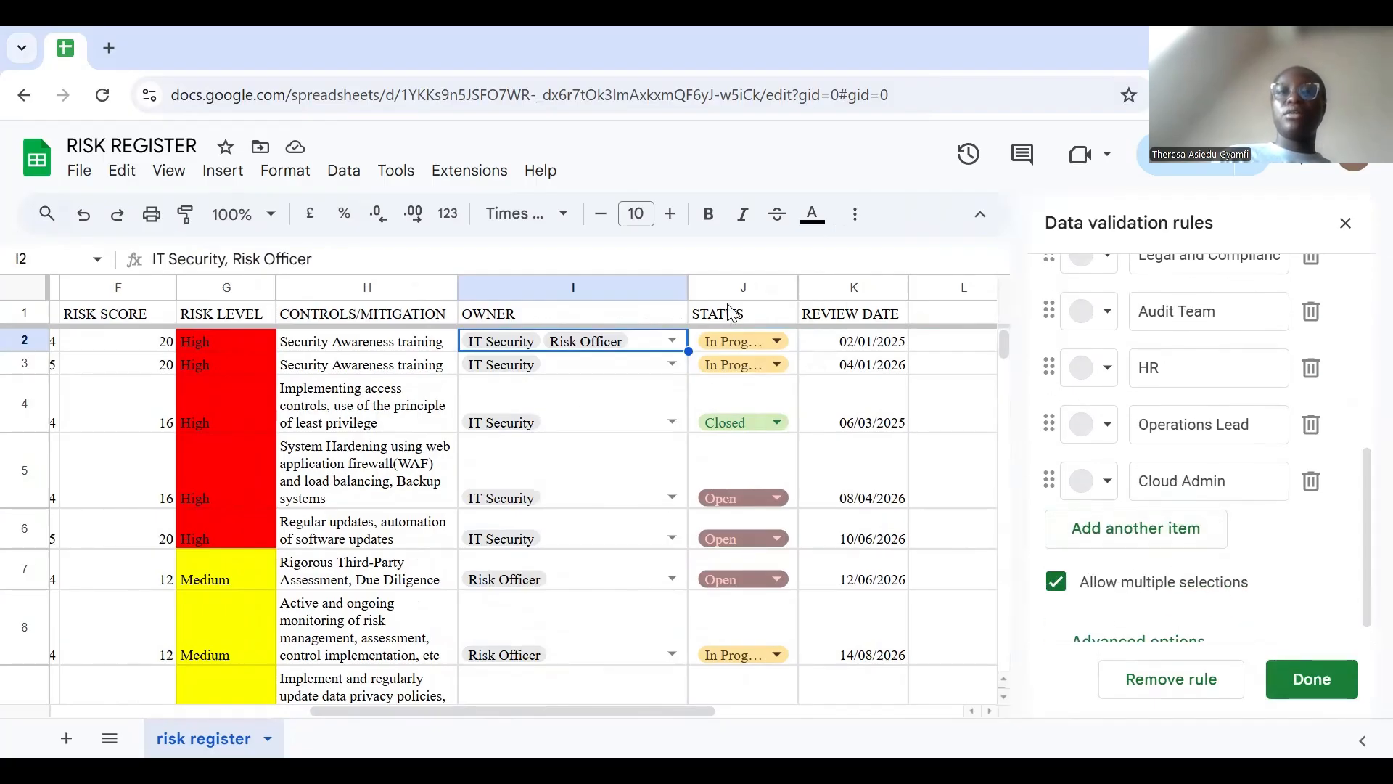
Step: Add an "On Hold" option to the status drop-down rule of cell J2 and save the rule
click(740, 341)
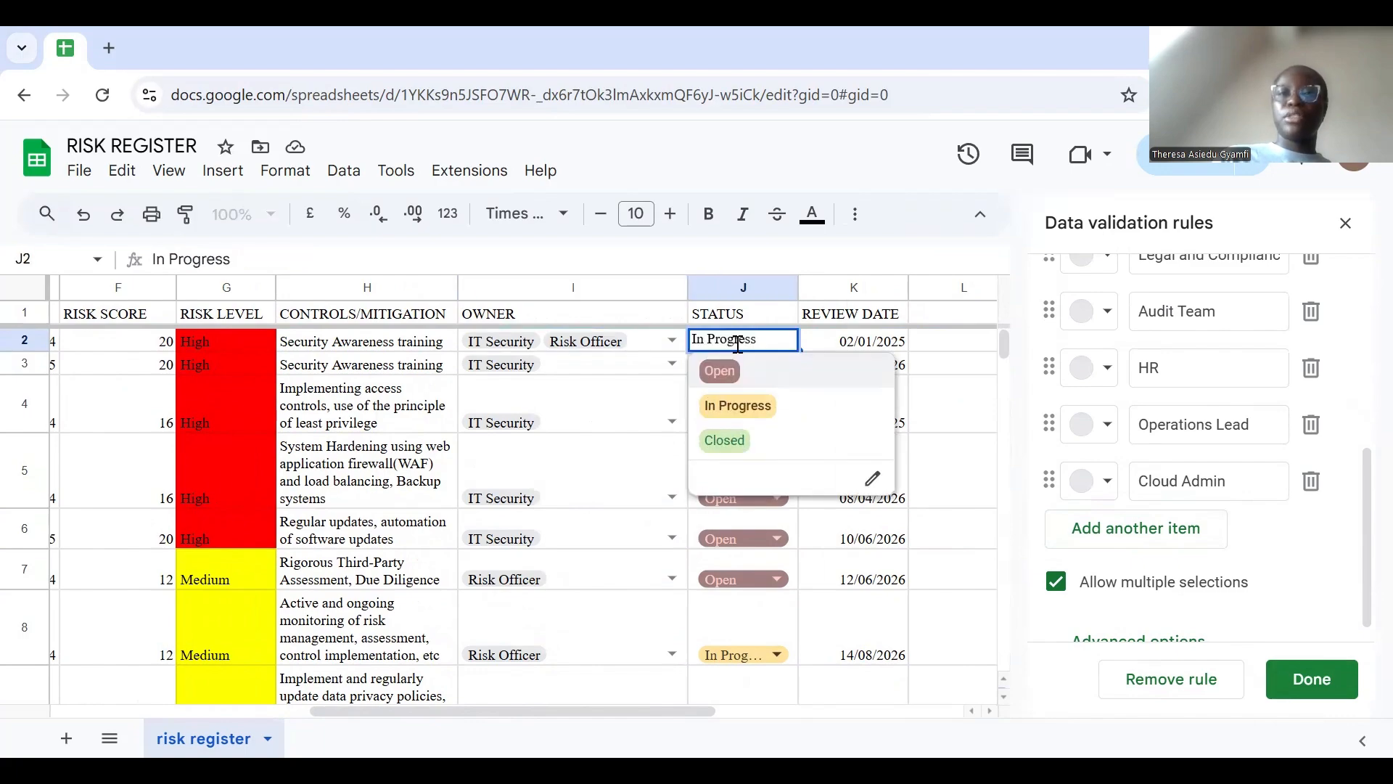
click(877, 476)
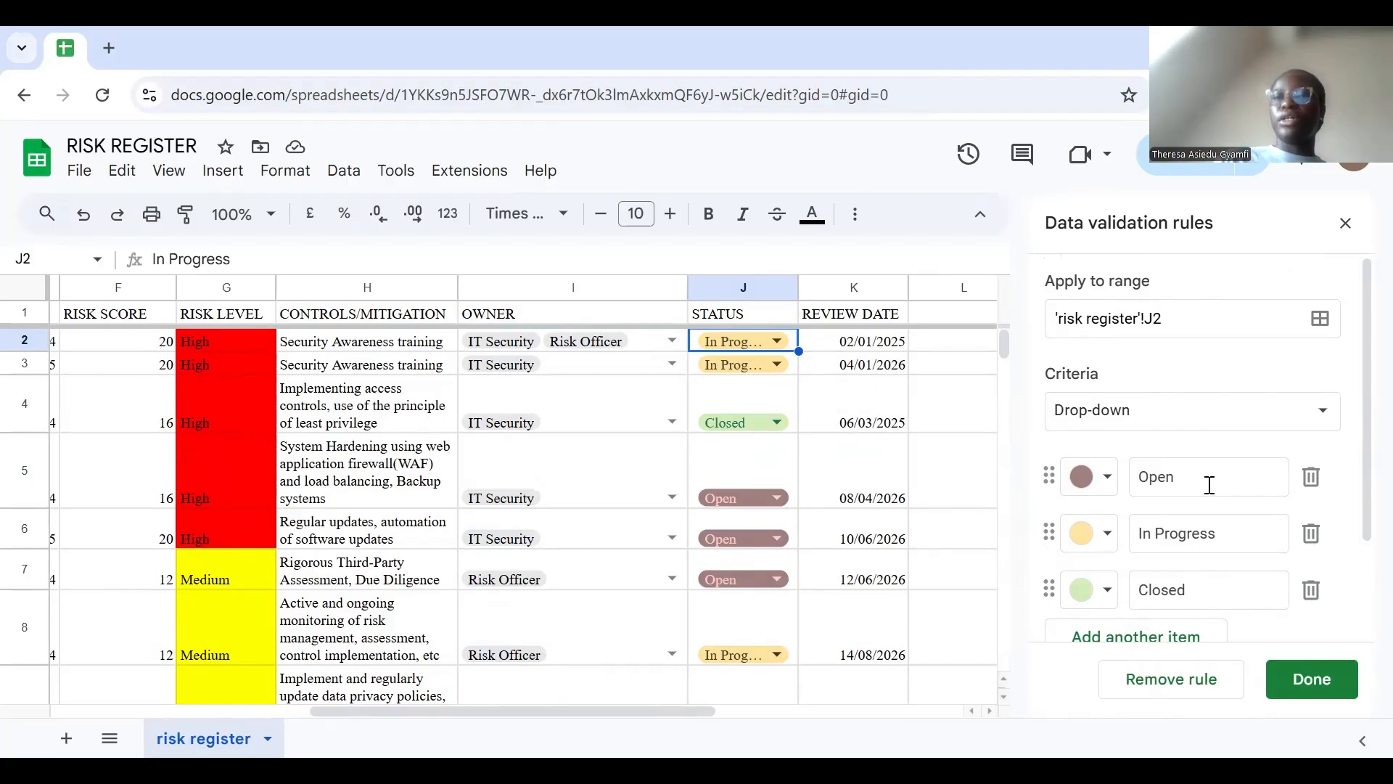
scroll(1175, 531, down, 2)
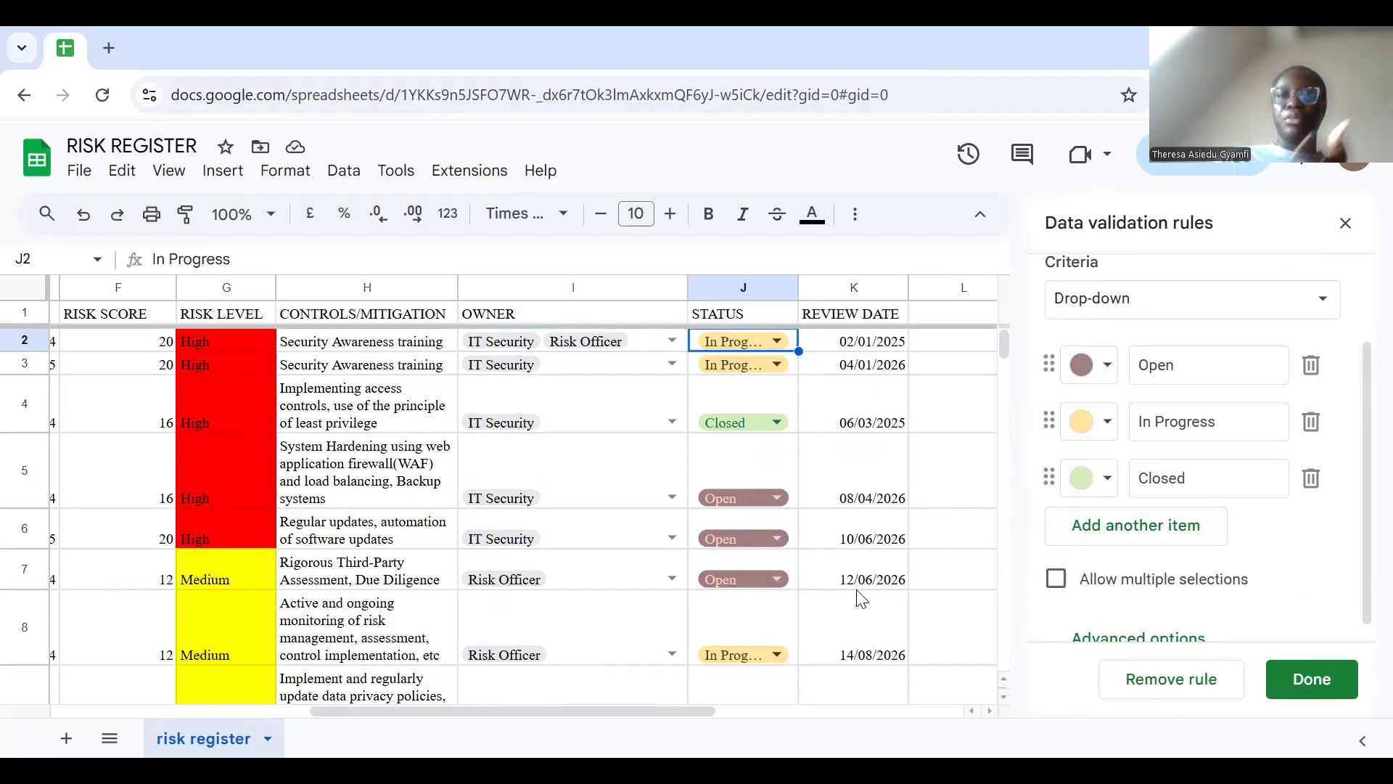
click(772, 343)
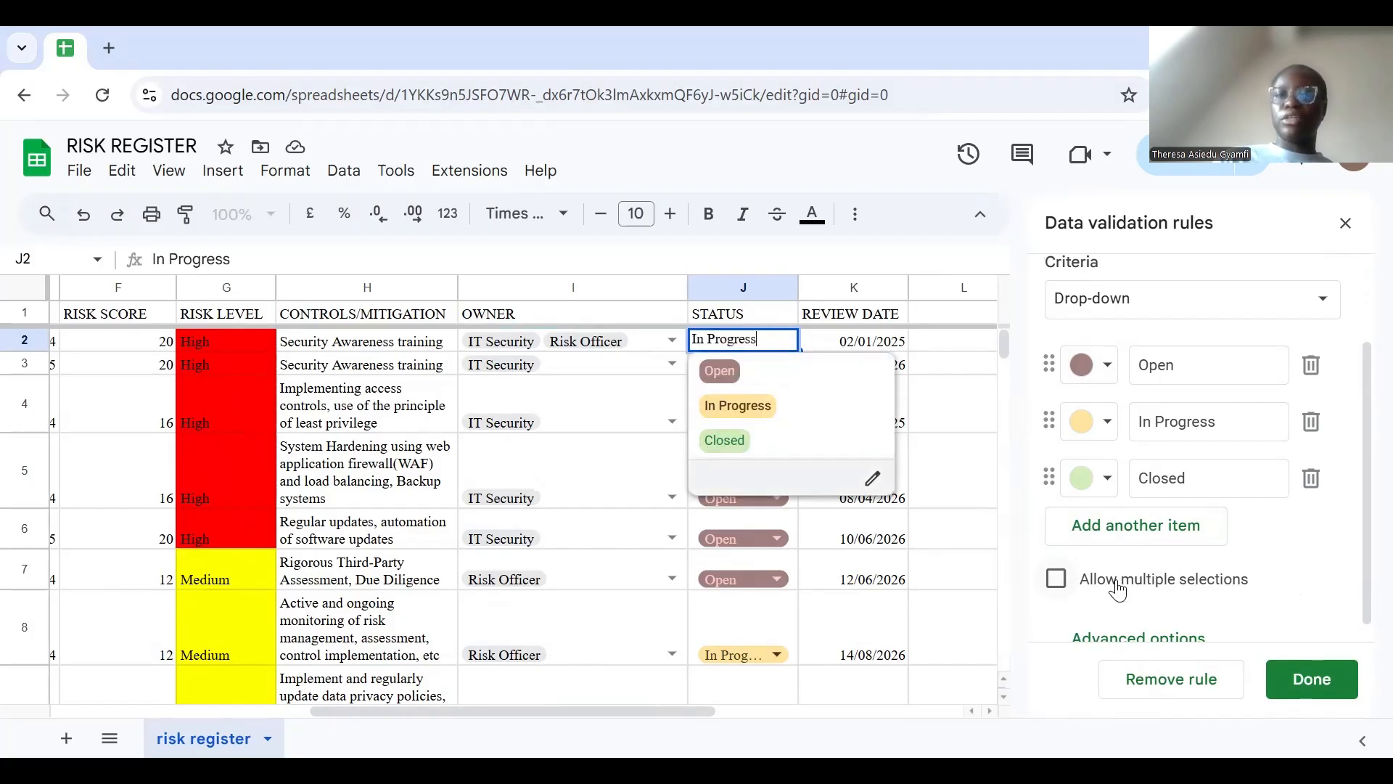
click(1136, 525)
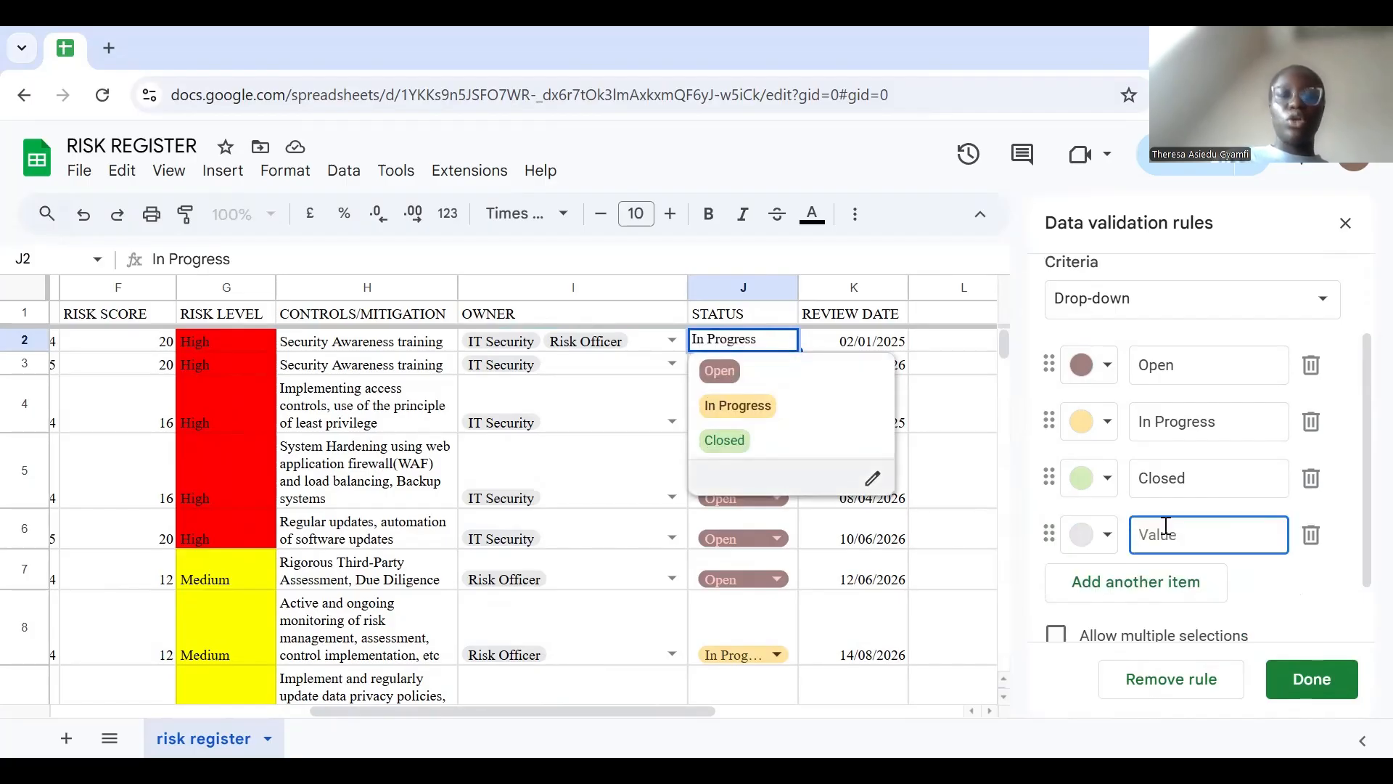
text(On Hold)
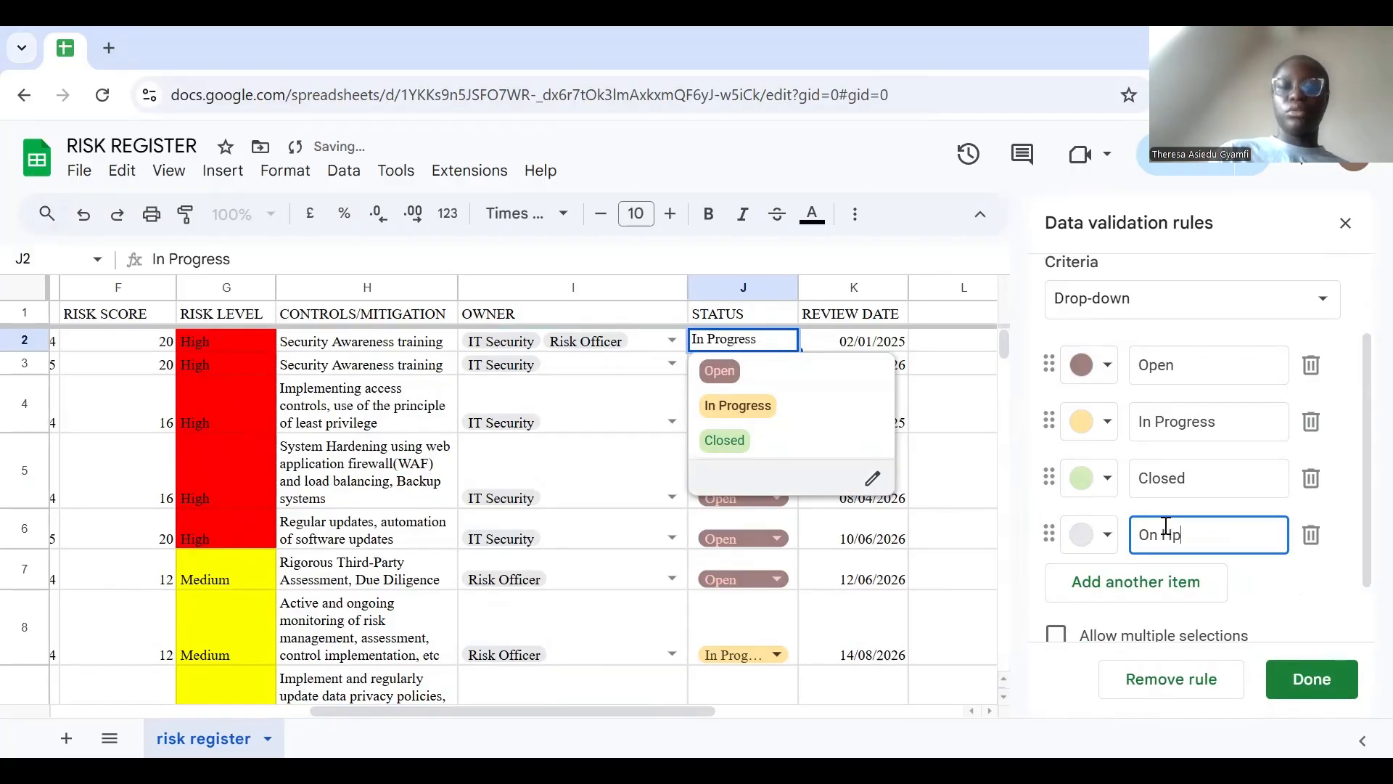
click(1310, 678)
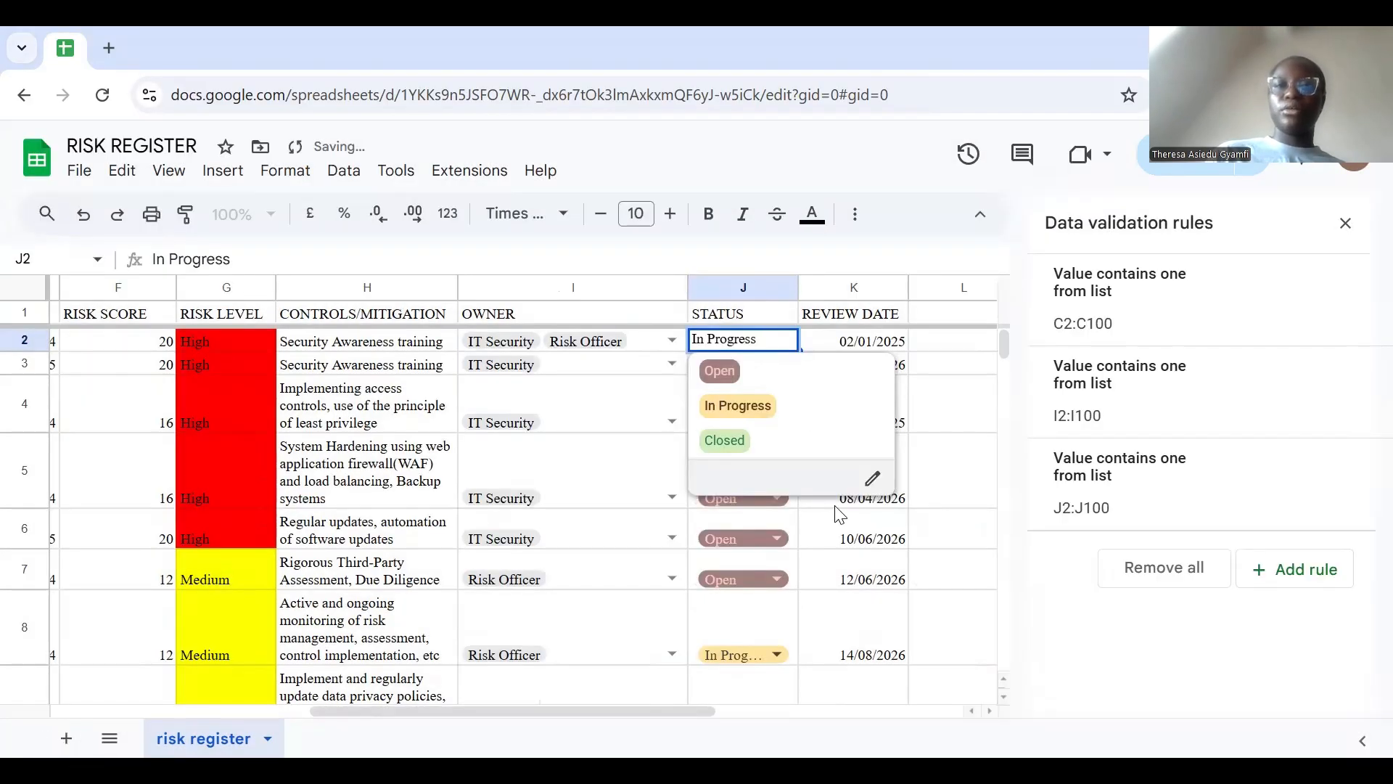
Step: Check the updated option list of the status drop-down in cell J2 and examine the review date column
click(658, 488)
double_click(776, 334)
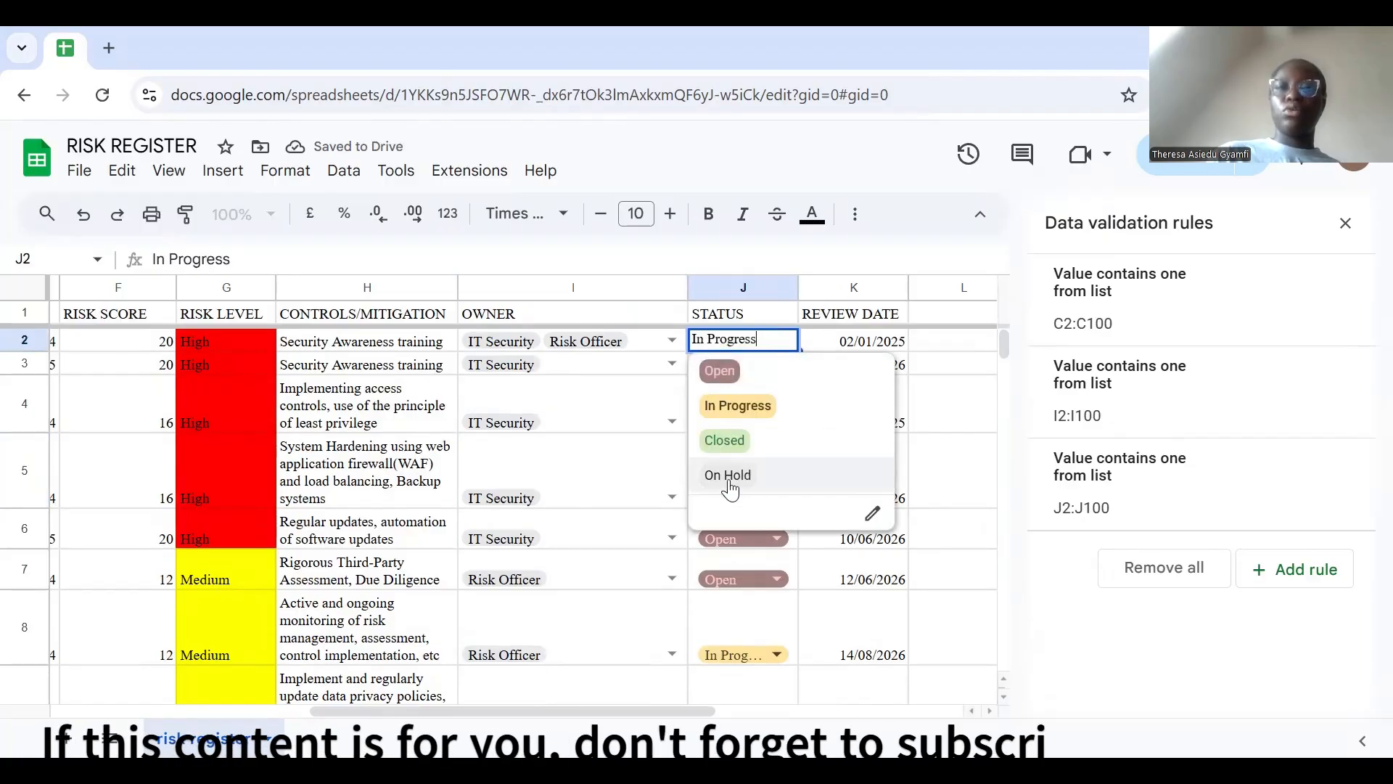
click(582, 482)
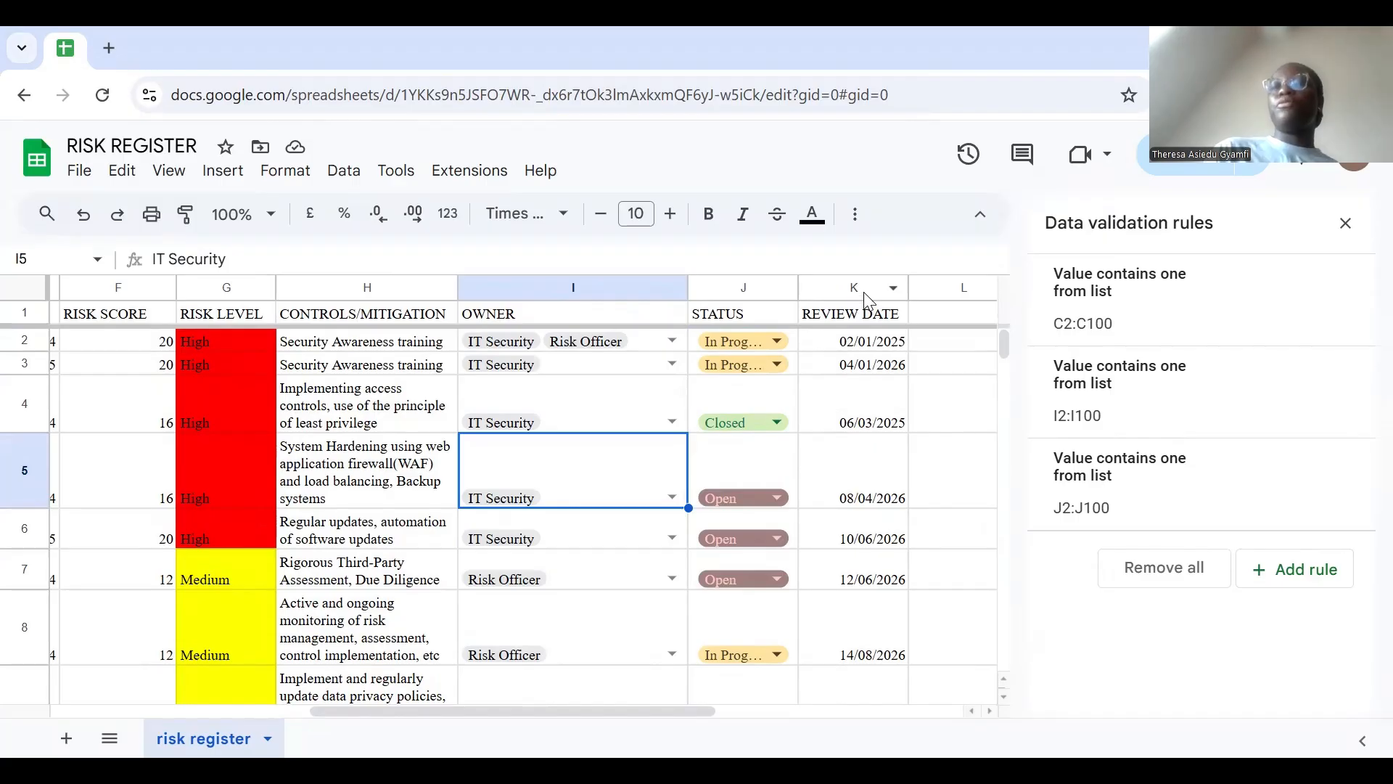
click(861, 288)
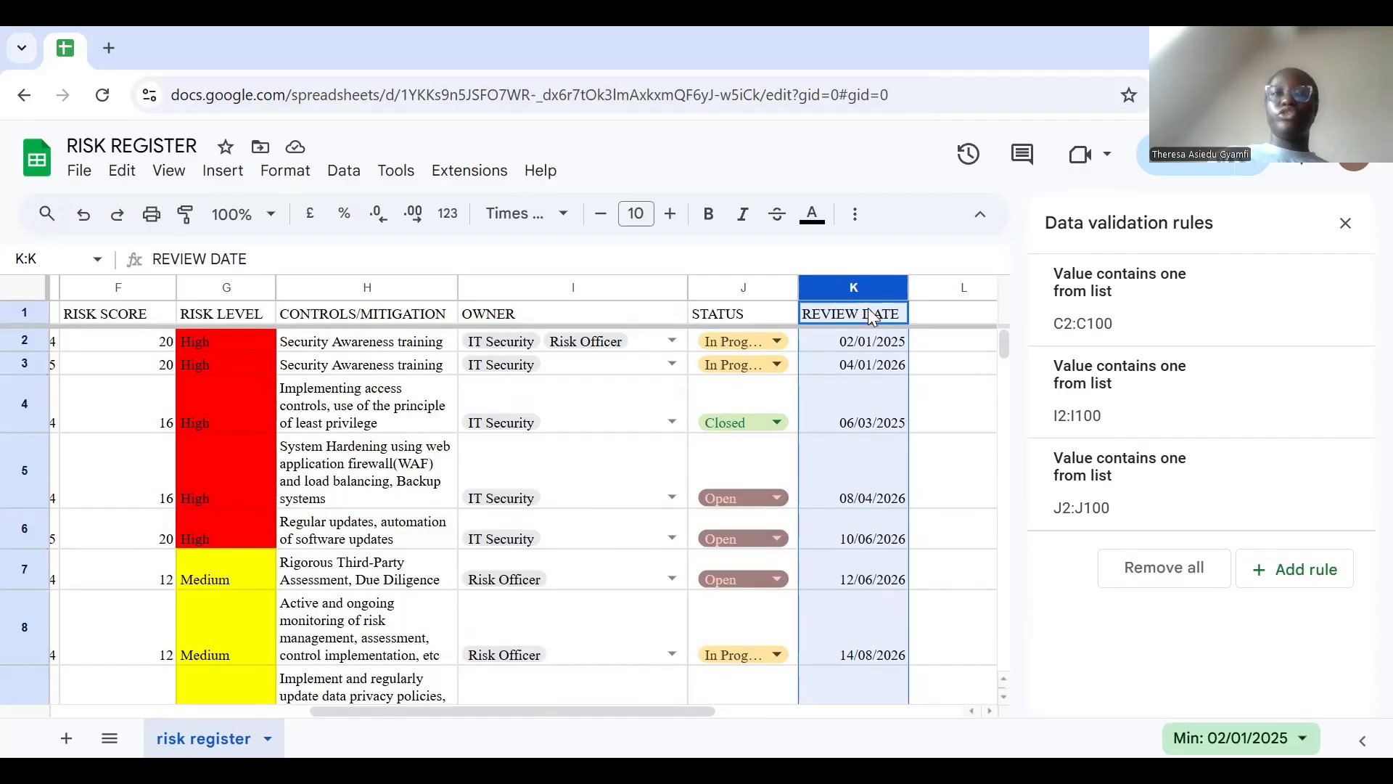
Step: Return to the risk ID and description cells of the first two risks and close the data validation rules
click(439, 339)
key(Left)
key(Left)
key(Left)
key(Left)
key(Left)
key(Left)
key(Left)
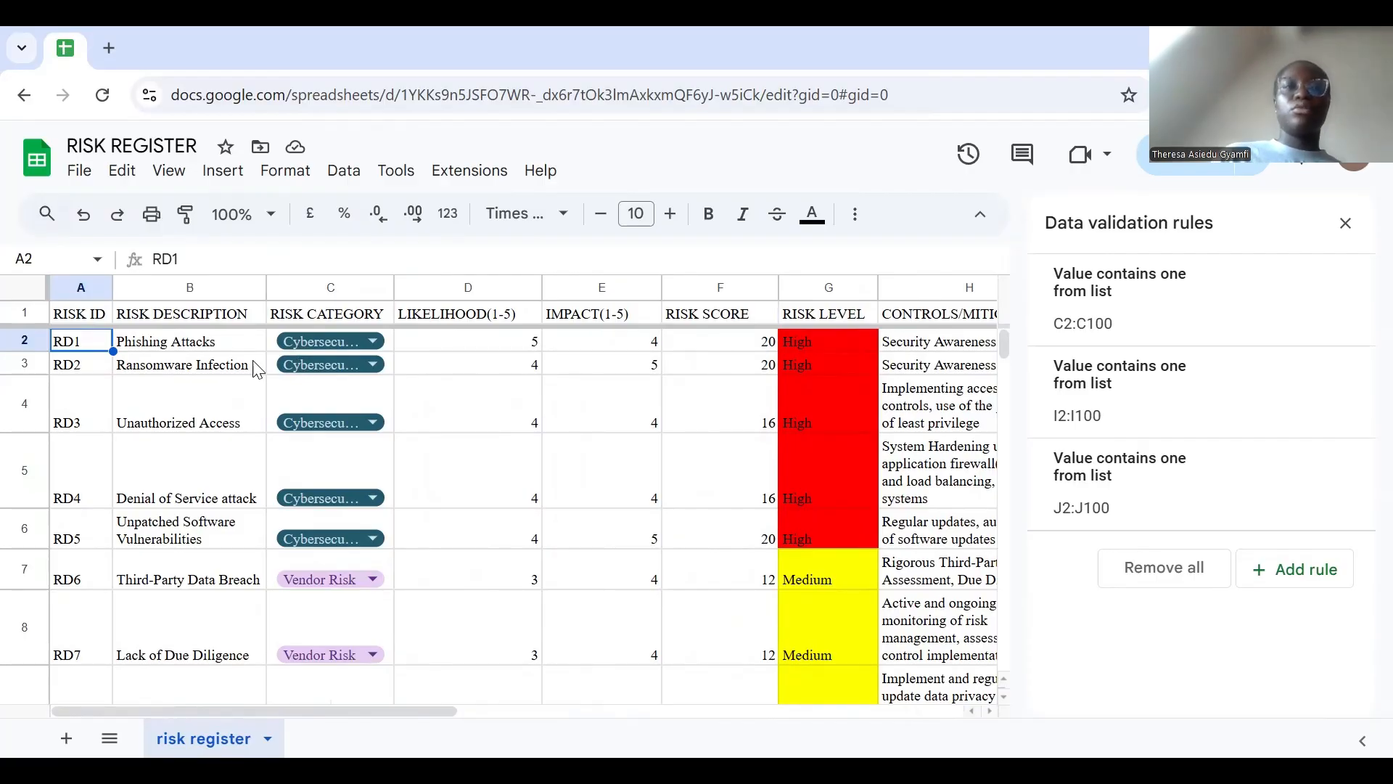
click(168, 370)
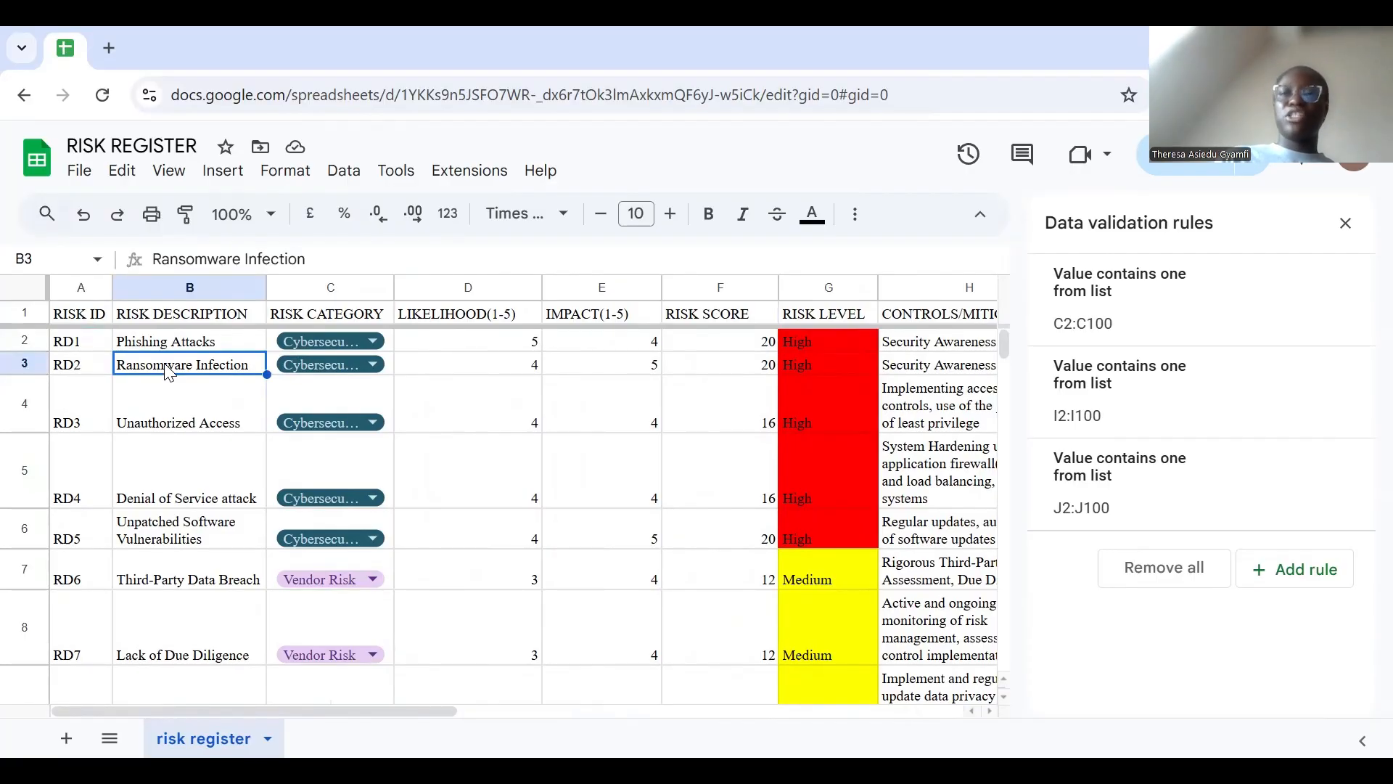
click(1346, 223)
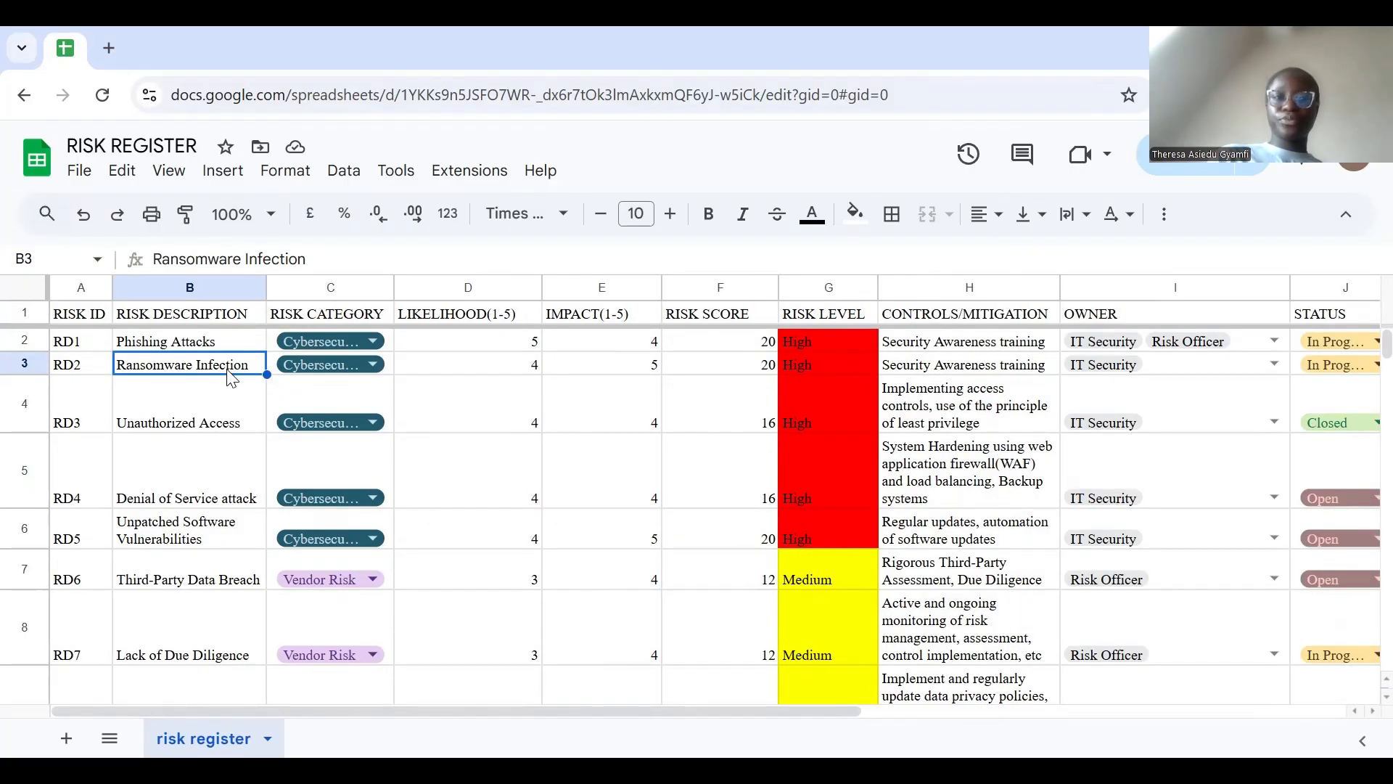
Step: Set the Ransomware Infection risk's category to Tecnology and allow multiple selections in all matching risk category drop-downs
click(321, 360)
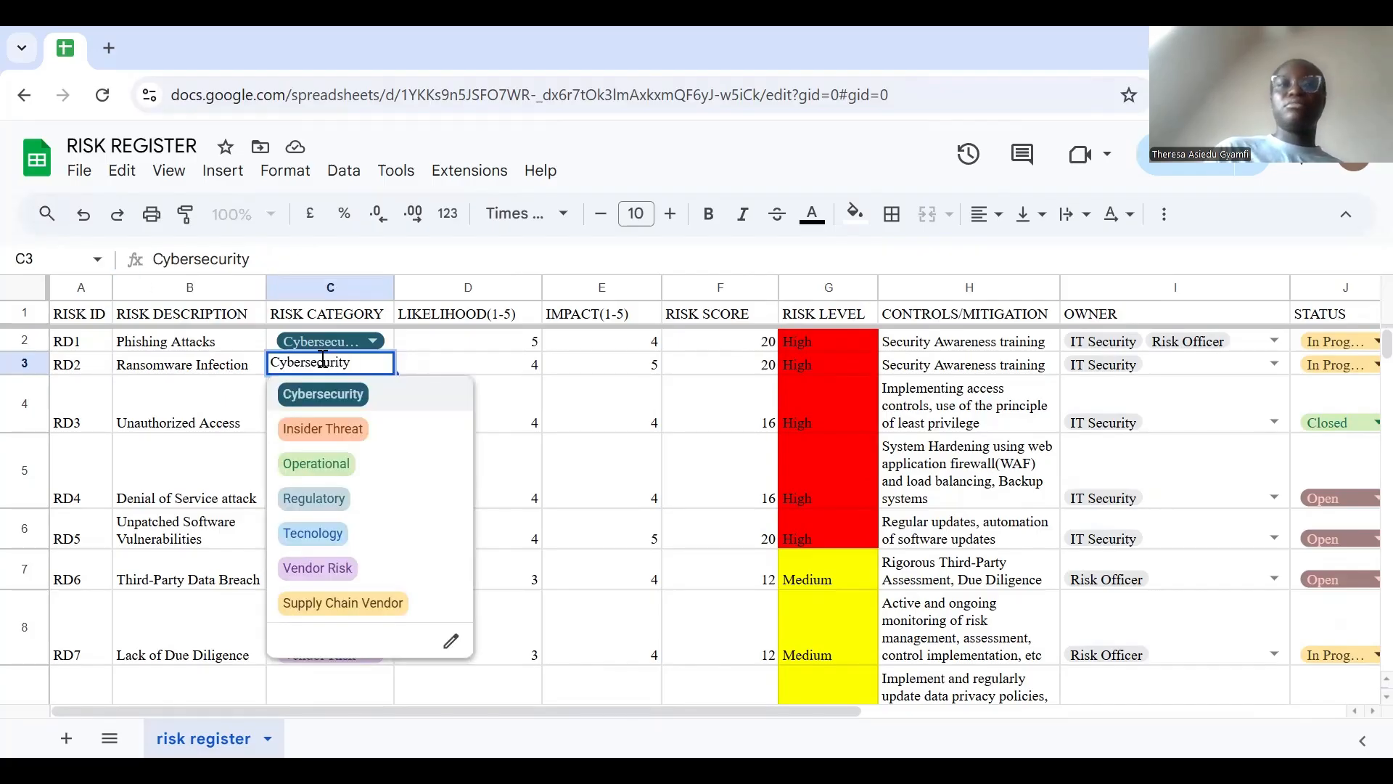
click(323, 533)
click(372, 365)
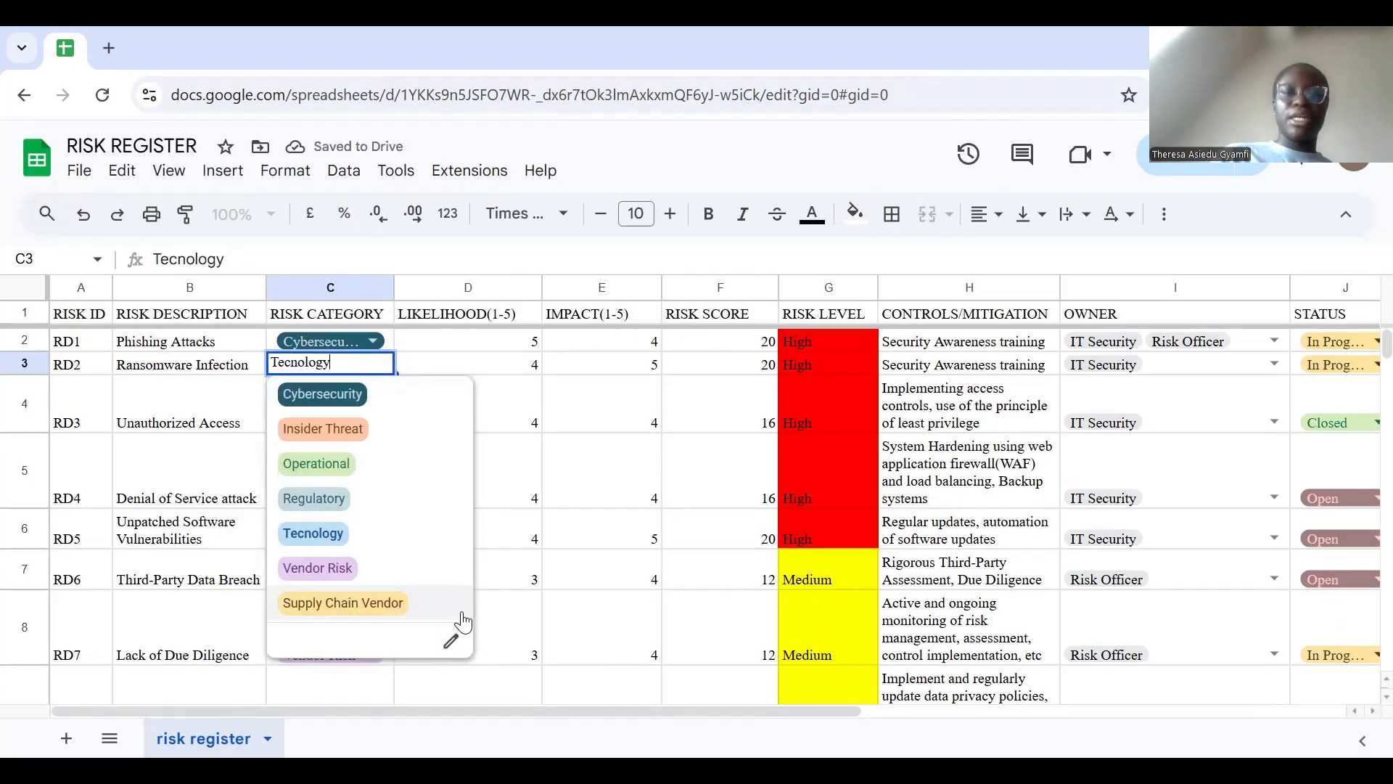
click(451, 640)
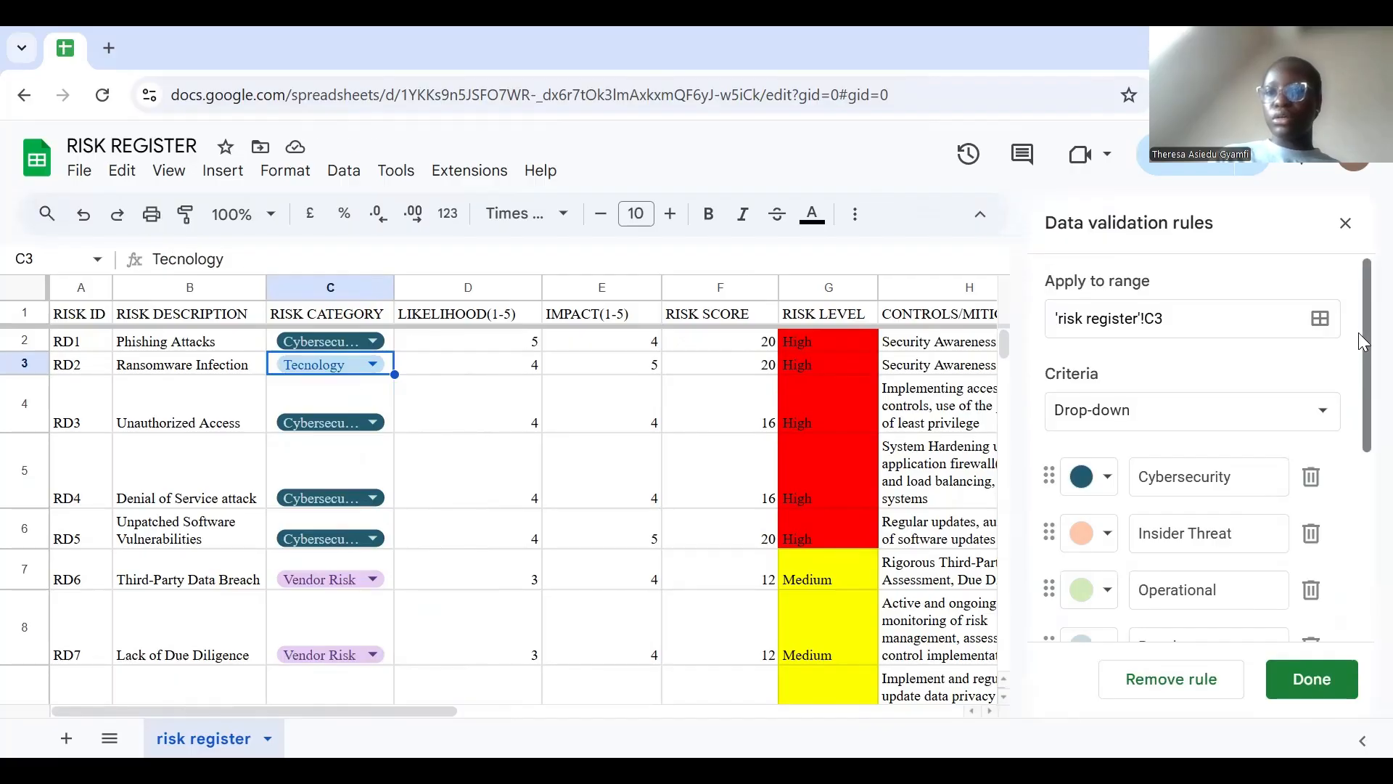
drag(1358, 332, 1359, 551)
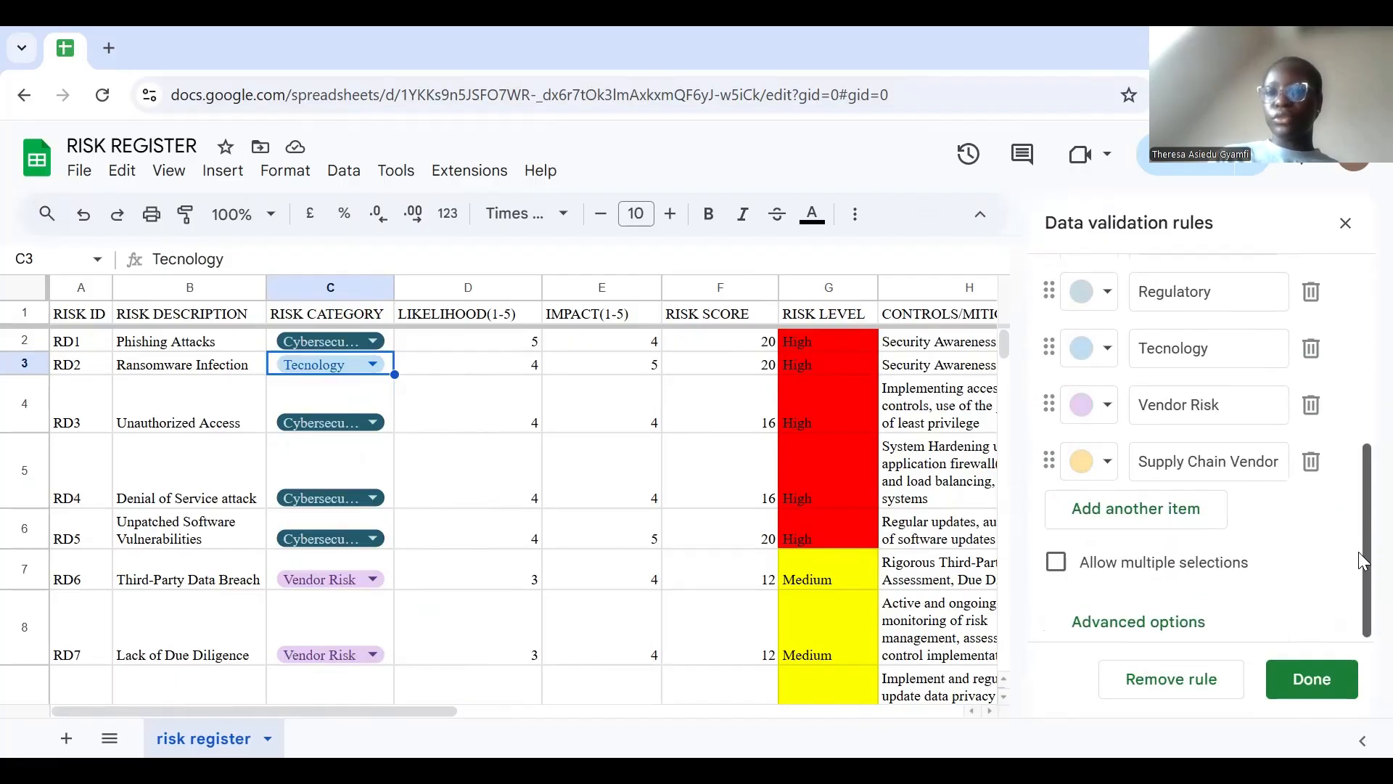
click(1056, 564)
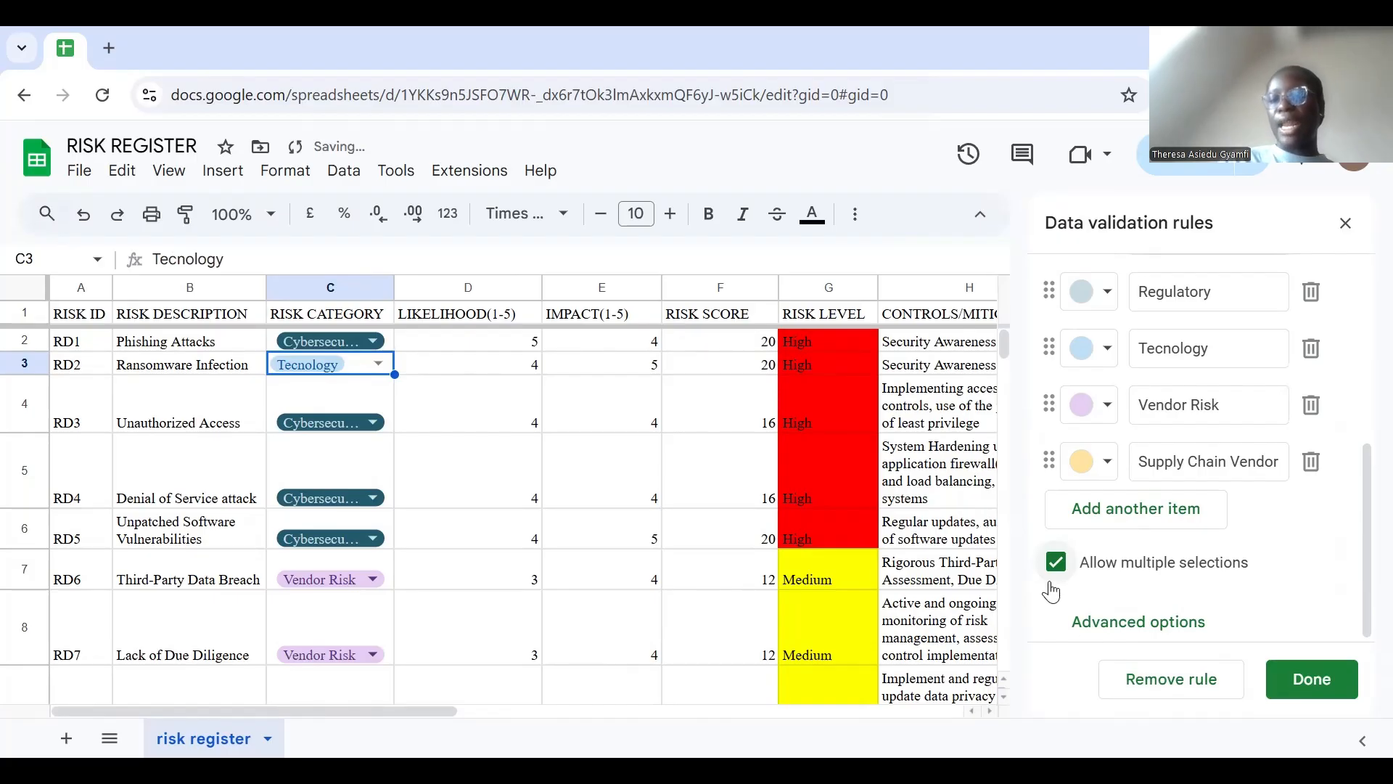
click(1310, 682)
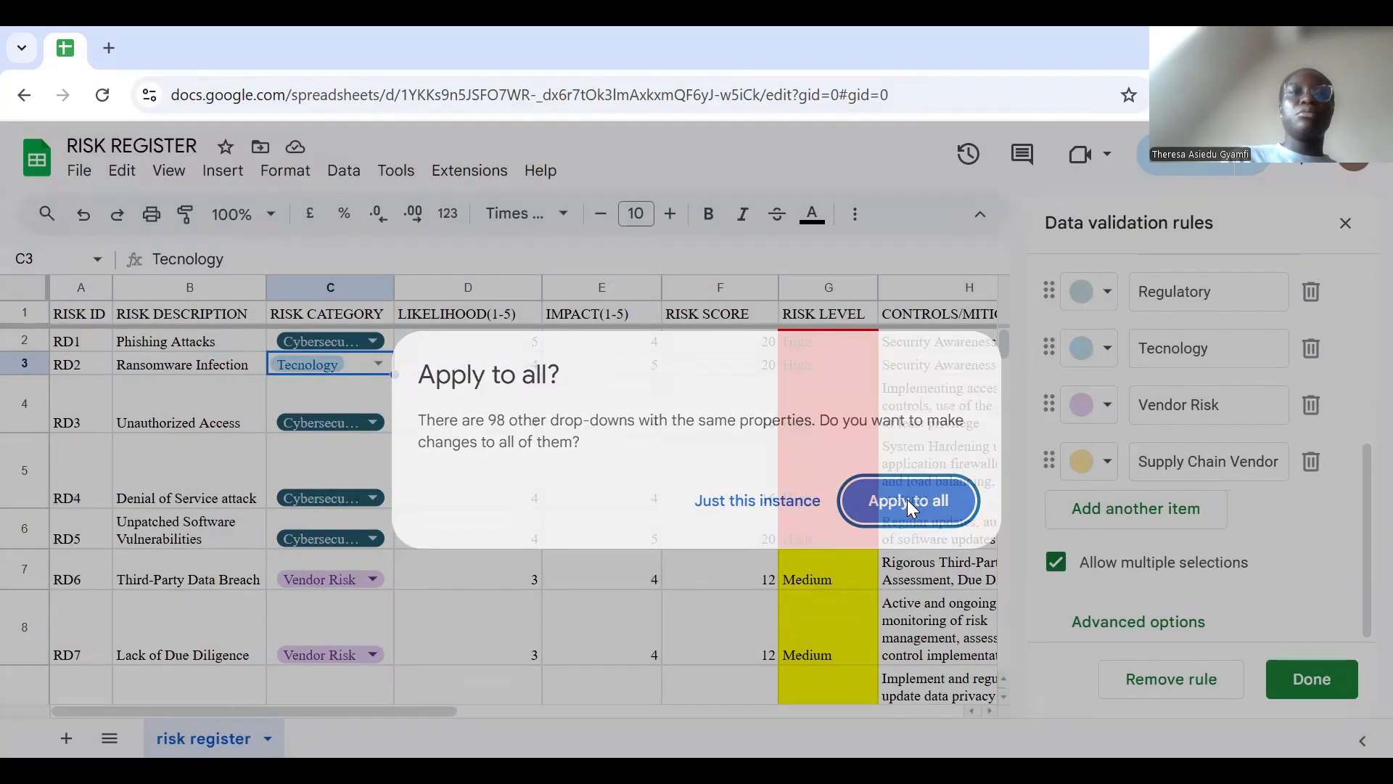
click(907, 499)
Step: Add Cybersecurity as a second category for the Ransomware Infection risk and widen column C to fit both labels
click(379, 364)
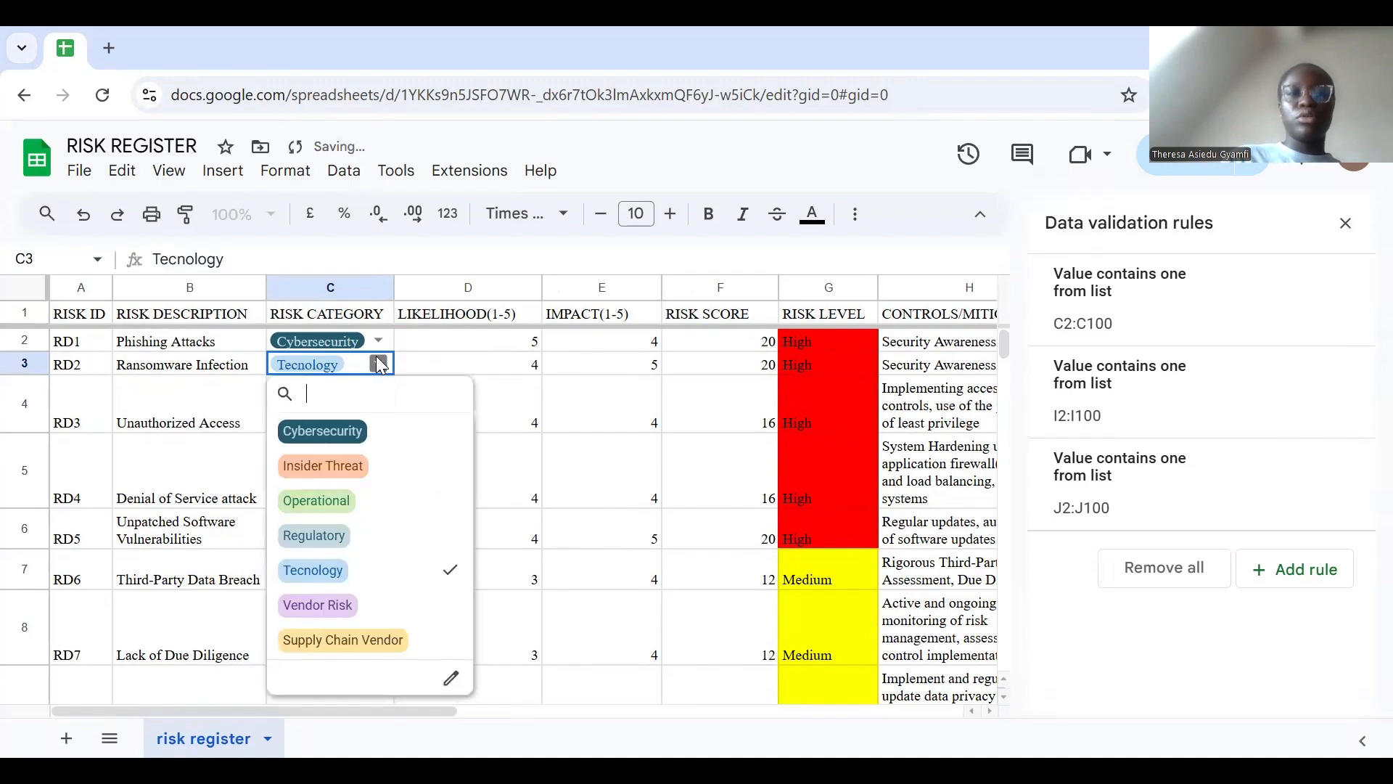
click(349, 430)
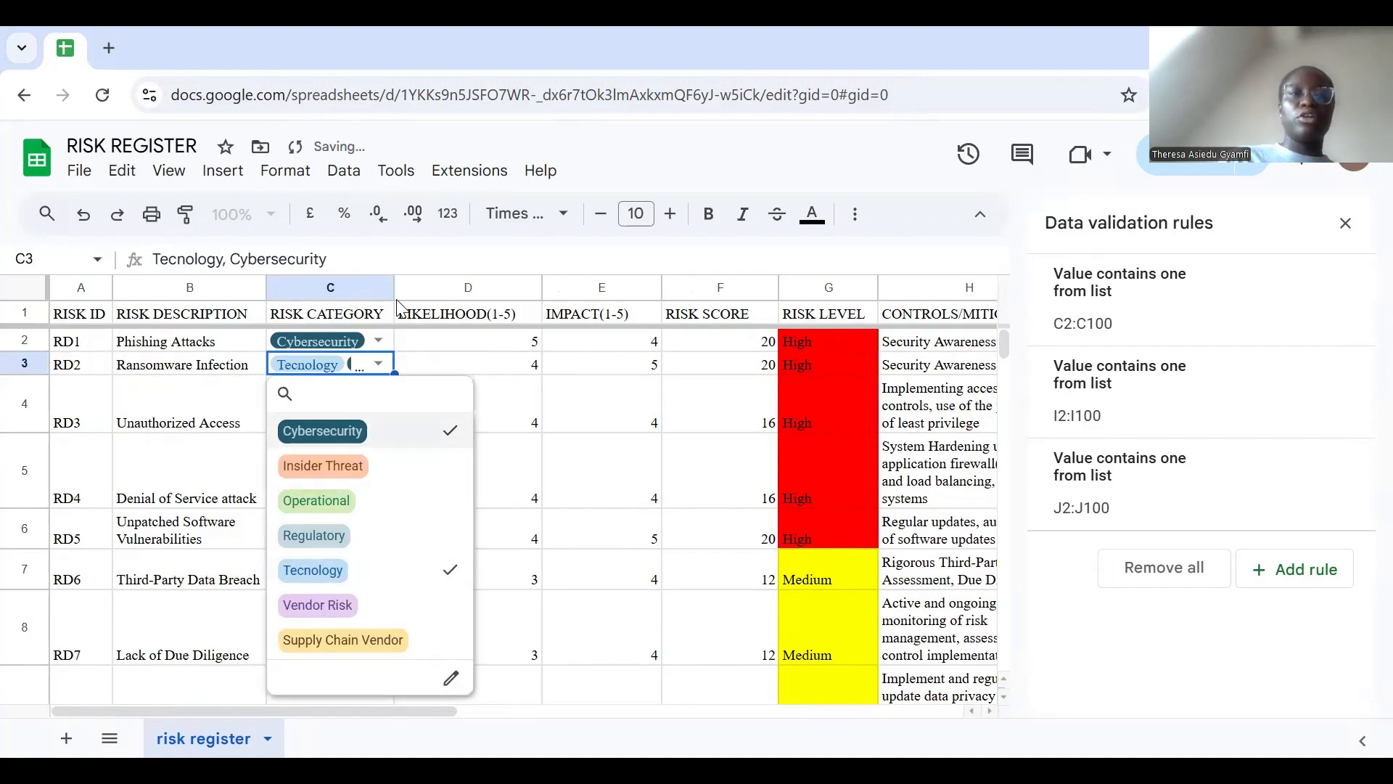
drag(394, 284, 475, 284)
click(524, 477)
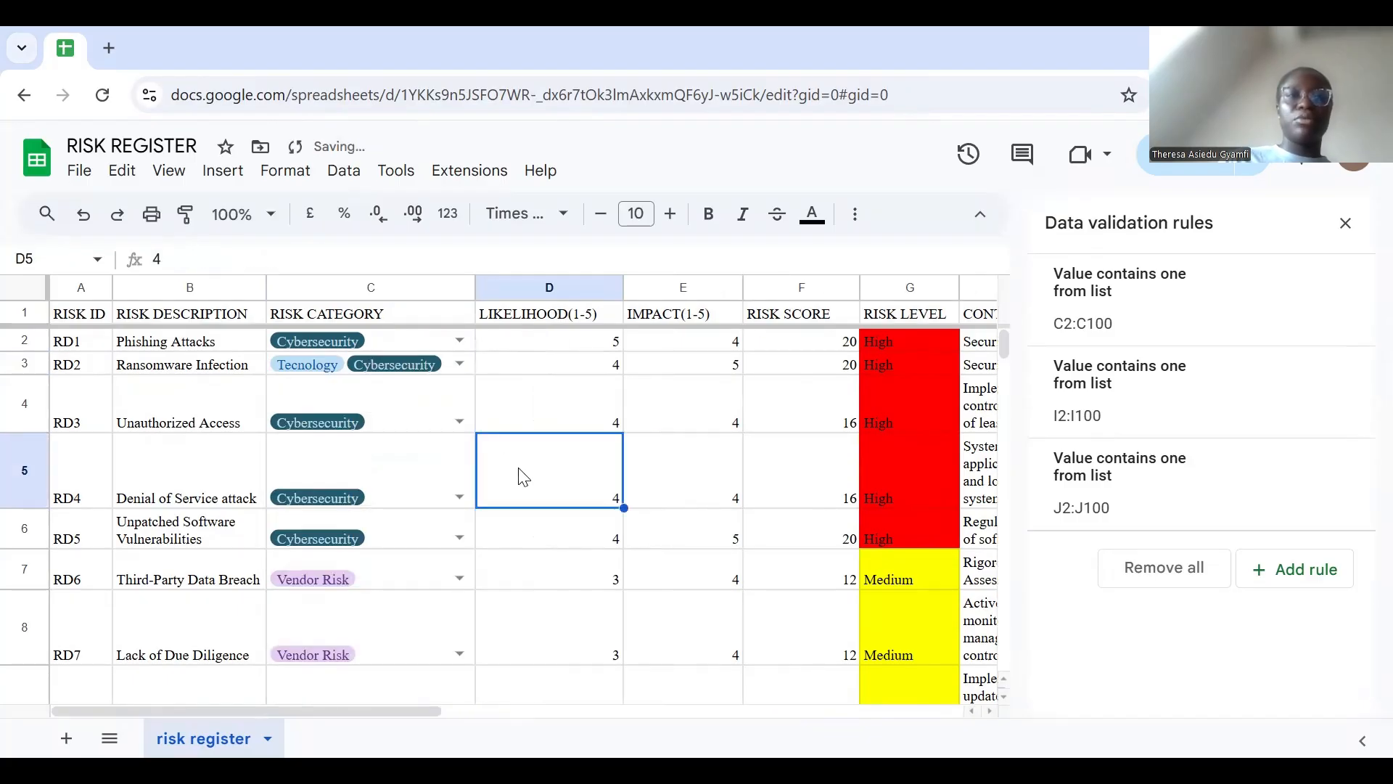
Step: Clear the likelihood and impact ratings of the Ransomware Infection risk in row 3
click(510, 372)
key(Delete)
key(Tab)
key(Delete)
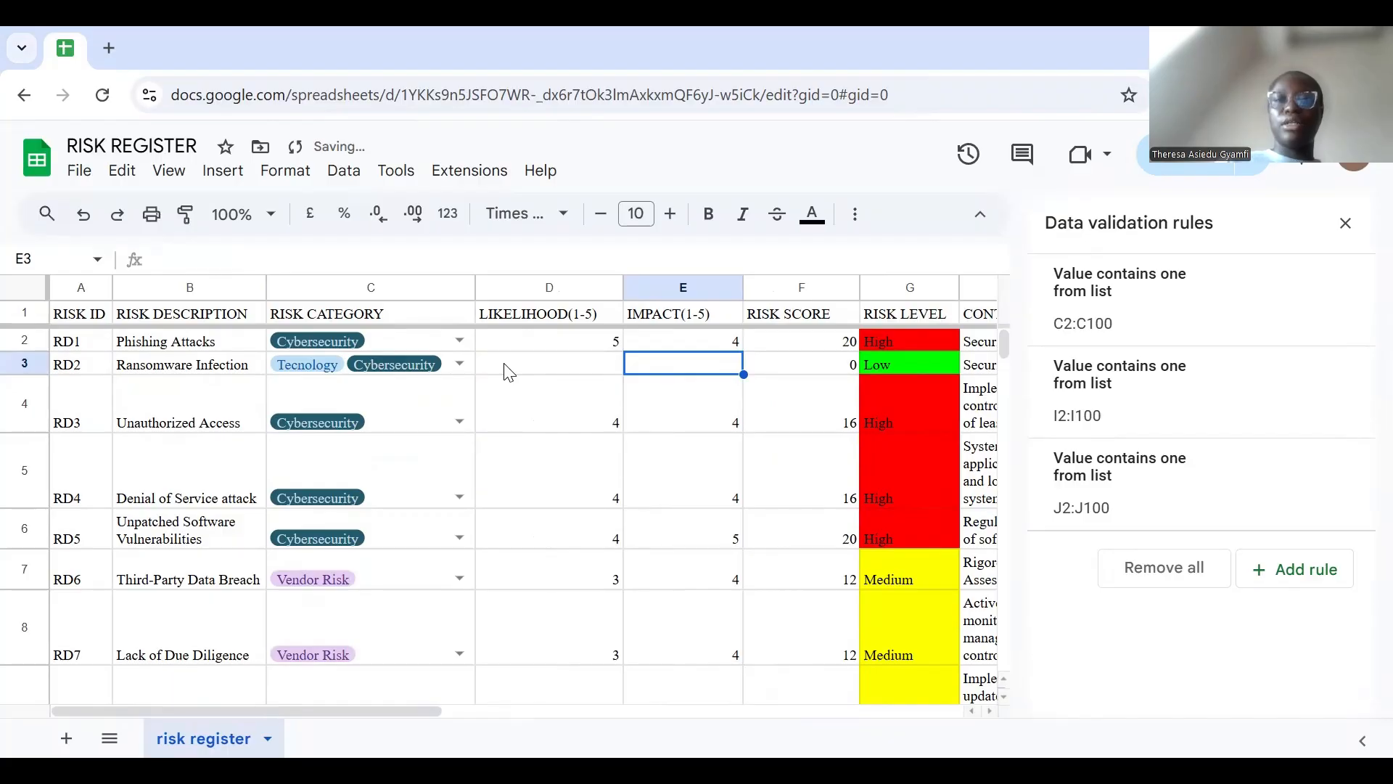
Step: Rate the Ransomware Infection risk with a likelihood of 4 and an impact of 5, and close the data validation rules
click(536, 377)
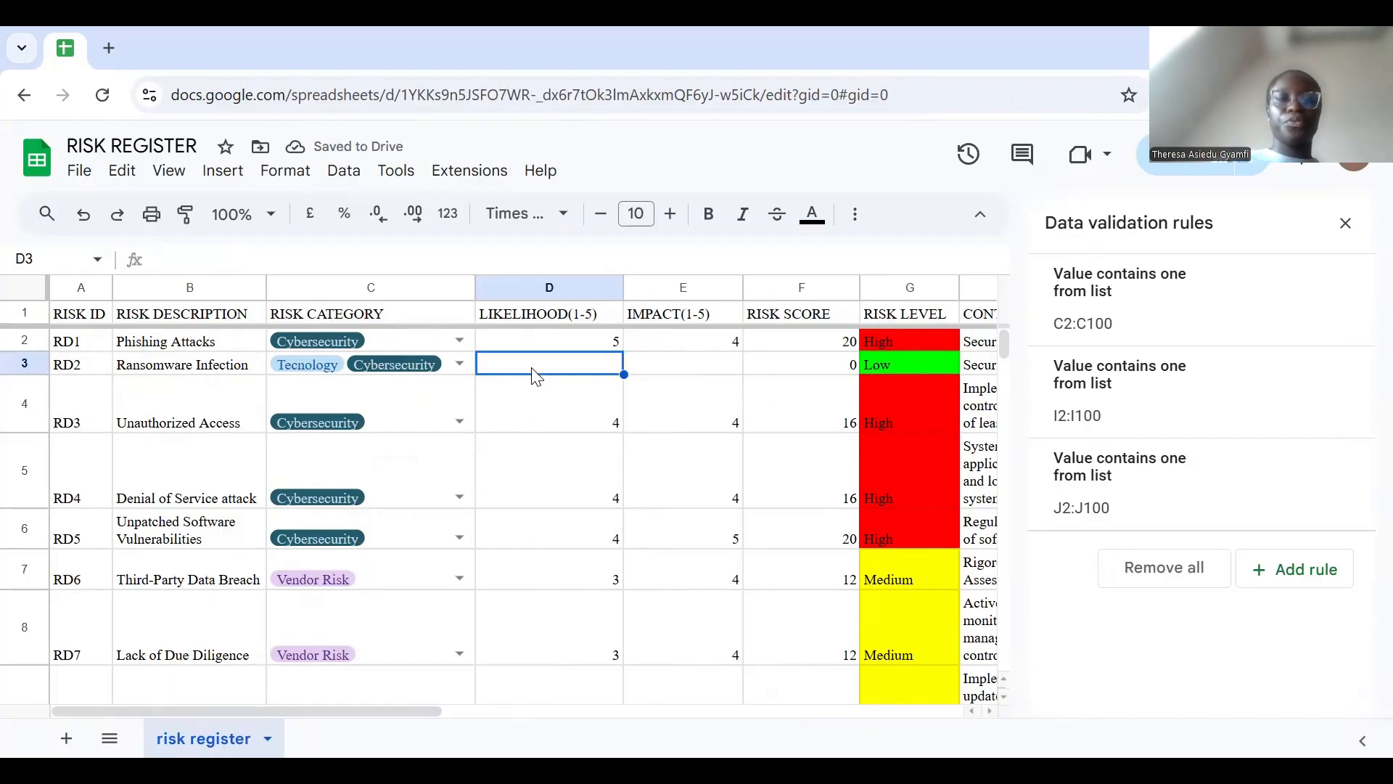
text(4)
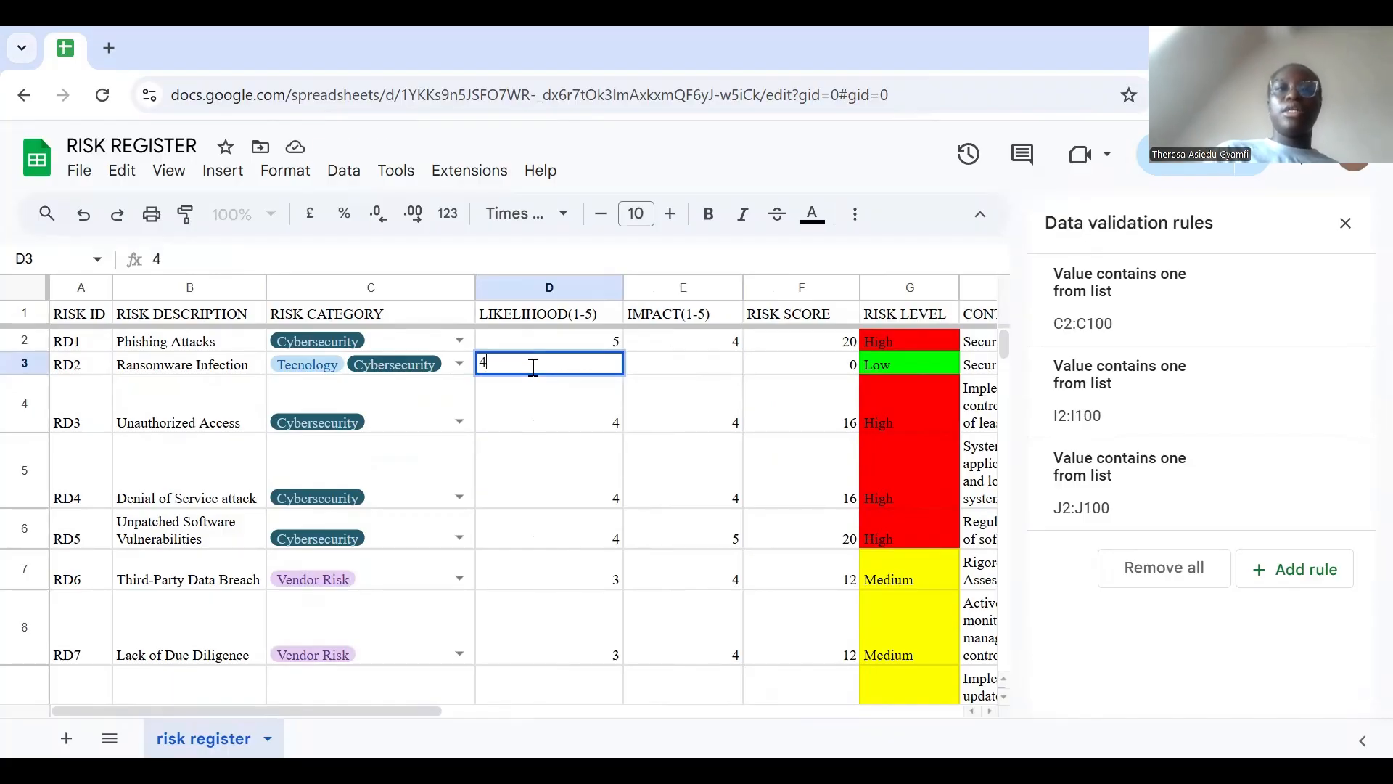
click(713, 363)
text(5)
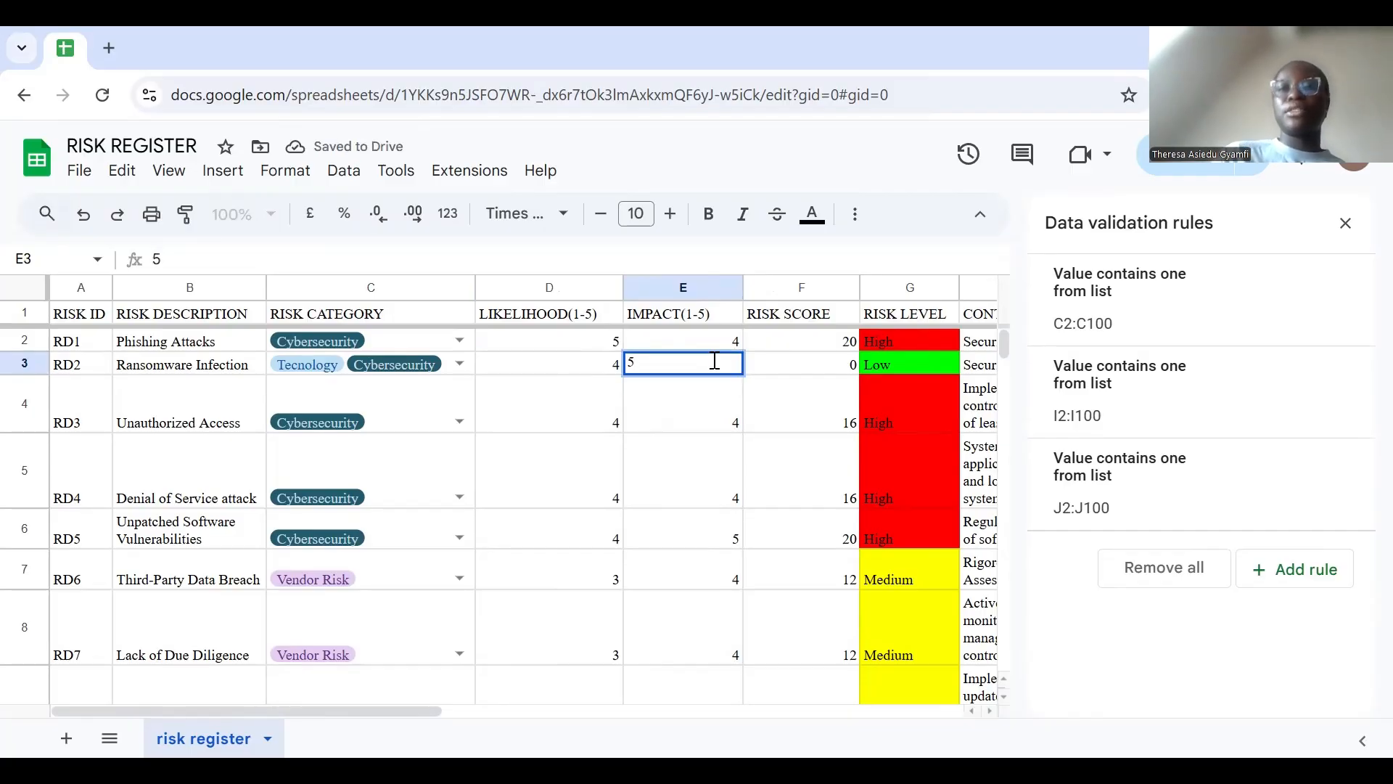
click(779, 372)
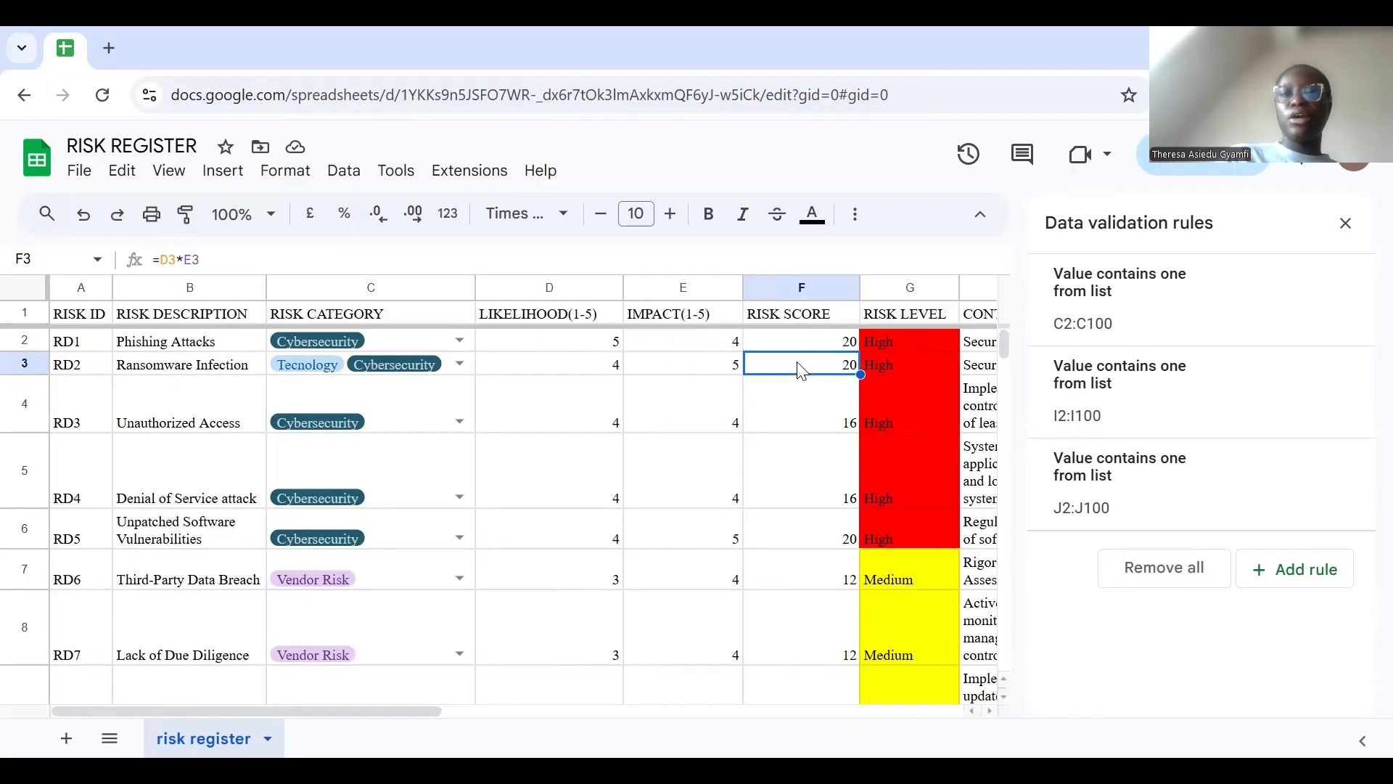
click(1342, 225)
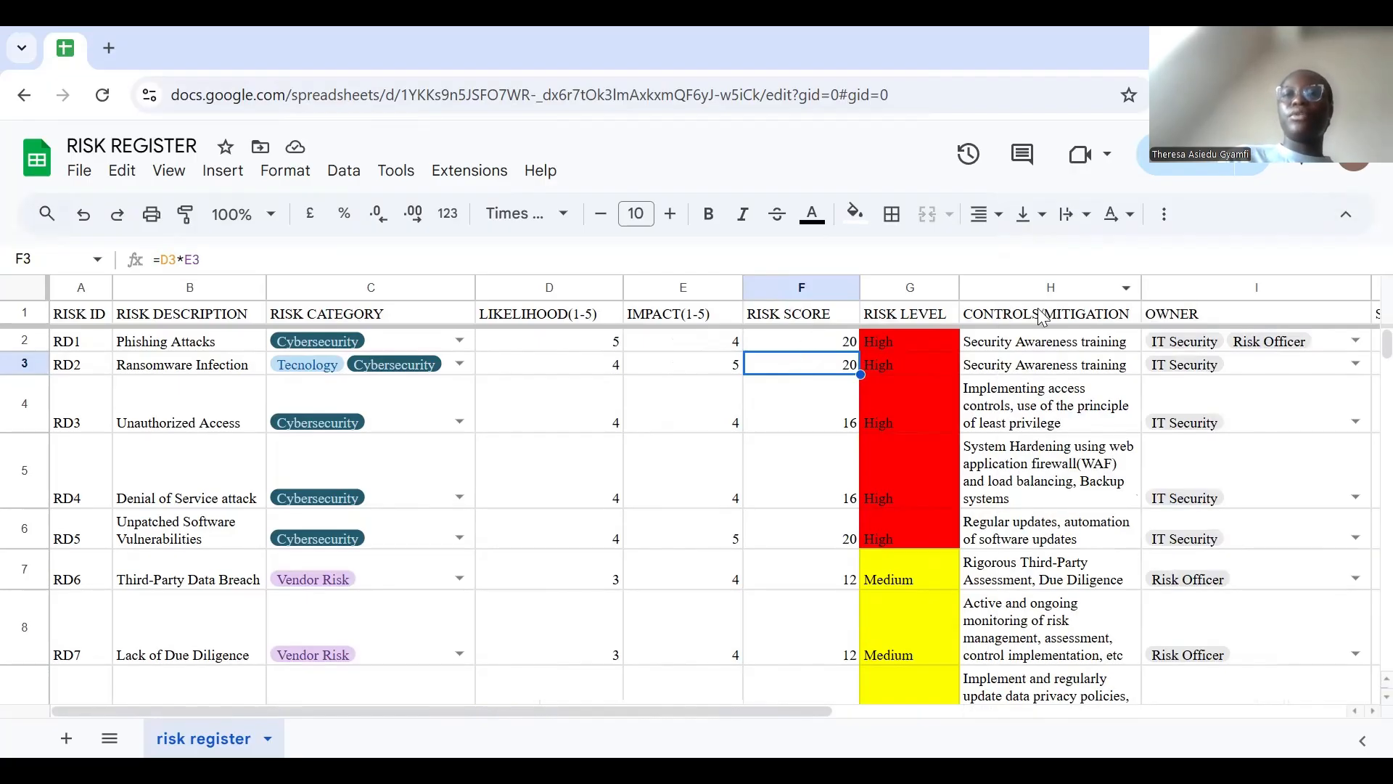
Step: Review the Ransomware Infection risk's control in H3 and add Risk Officer to its owners in I3
click(1018, 370)
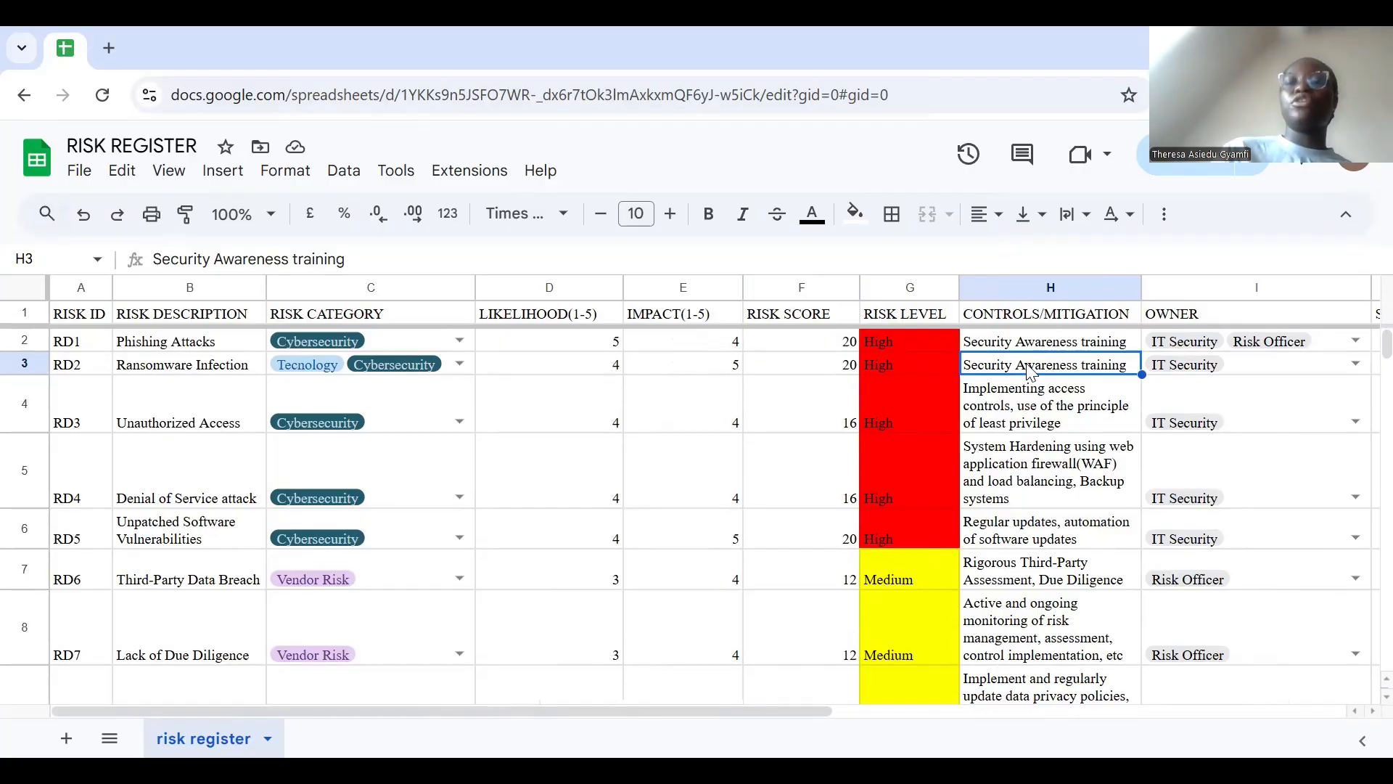
scroll(1048, 371, right, 3)
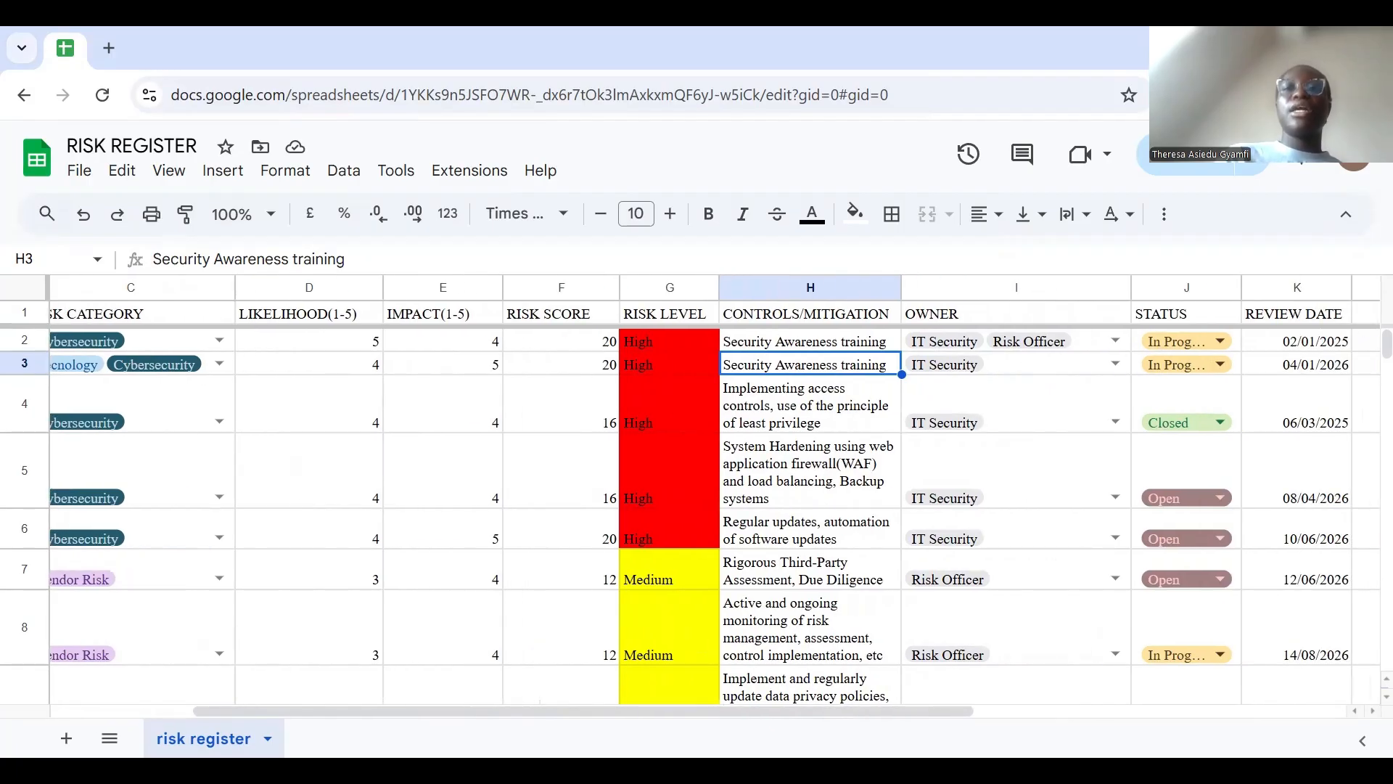
click(1055, 374)
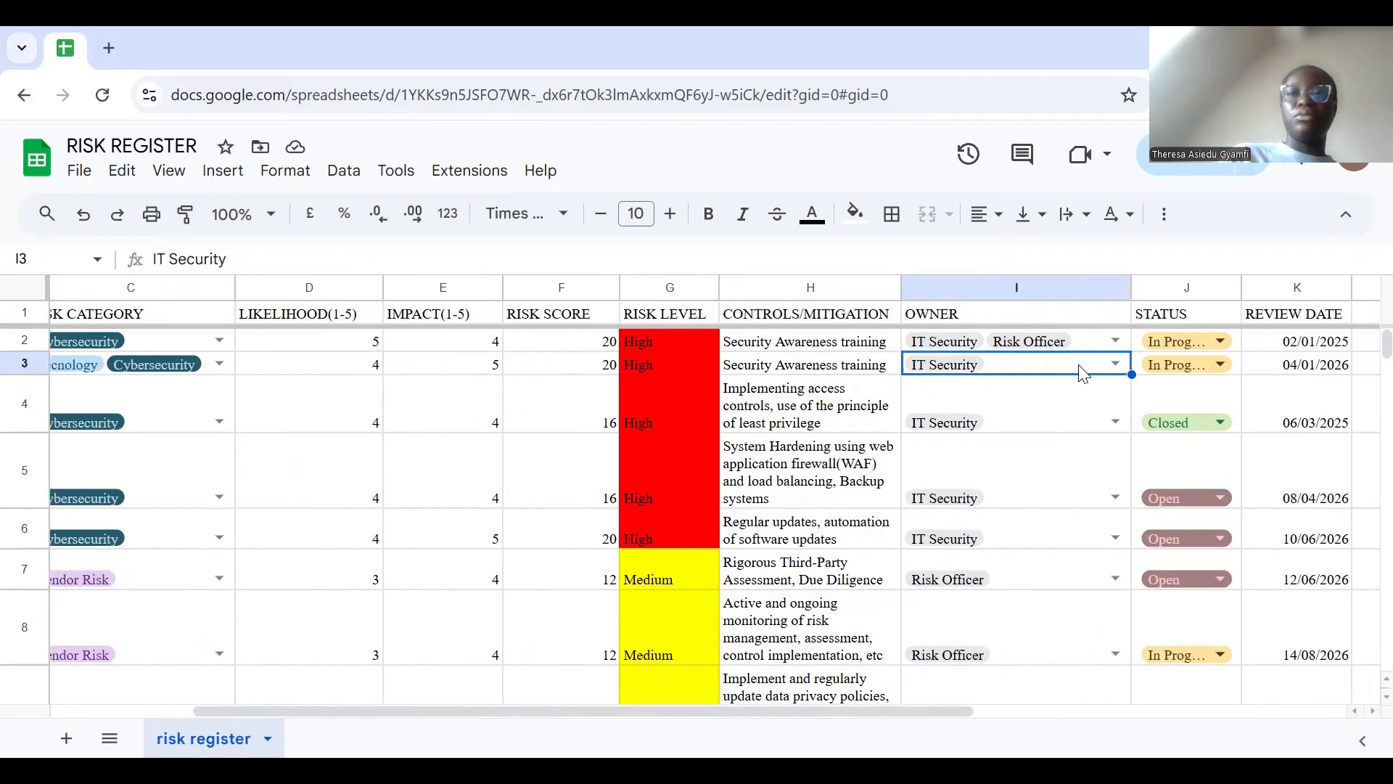
click(1116, 364)
click(951, 468)
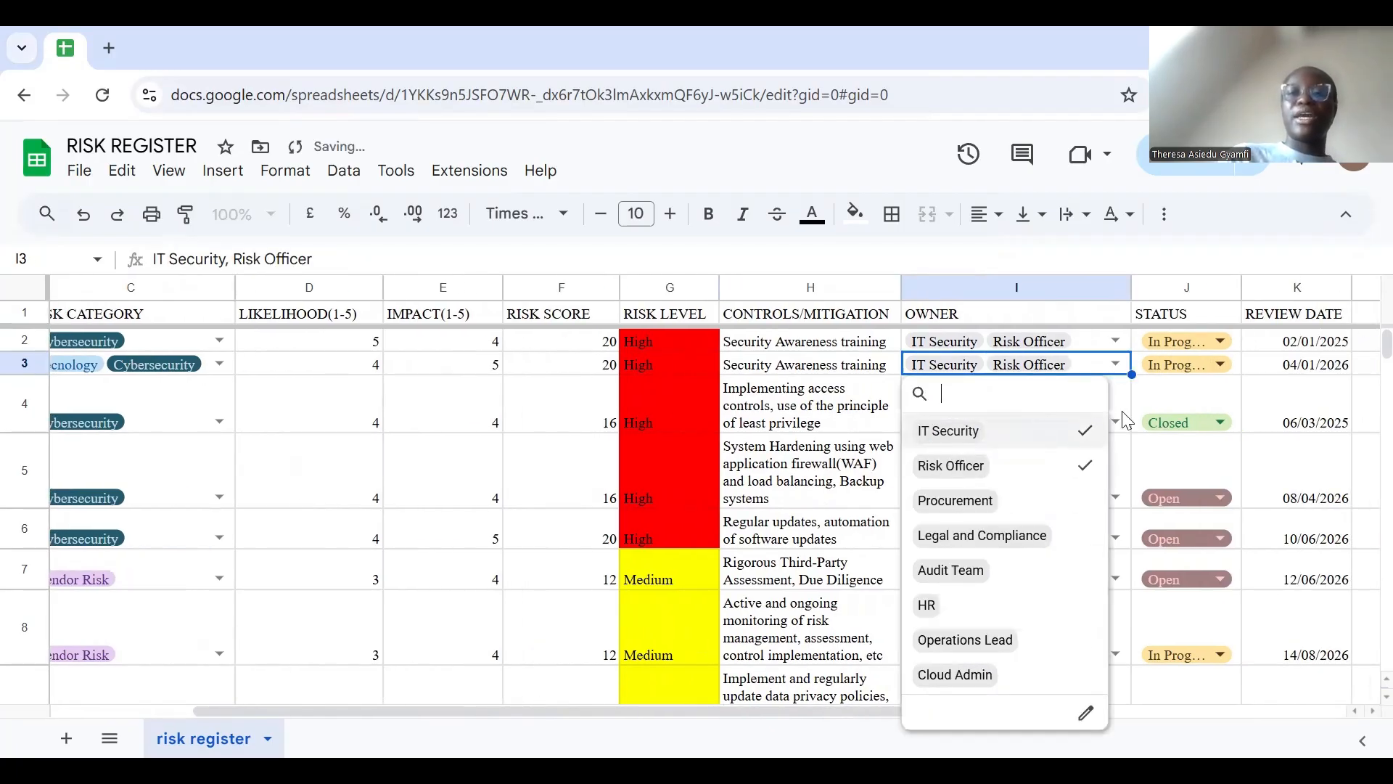
click(1155, 399)
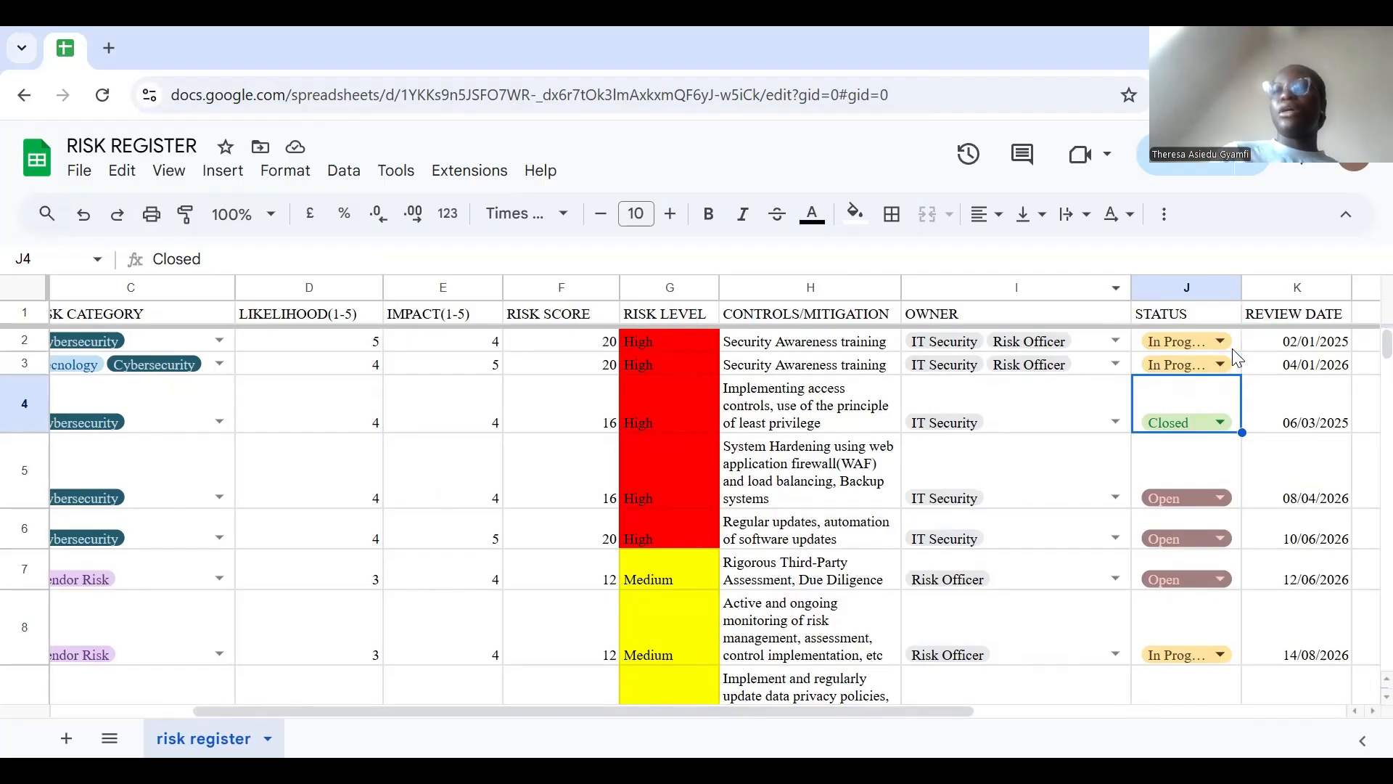
Step: Check the status options available for the Ransomware Infection risk and examine the review date column
double_click(1201, 359)
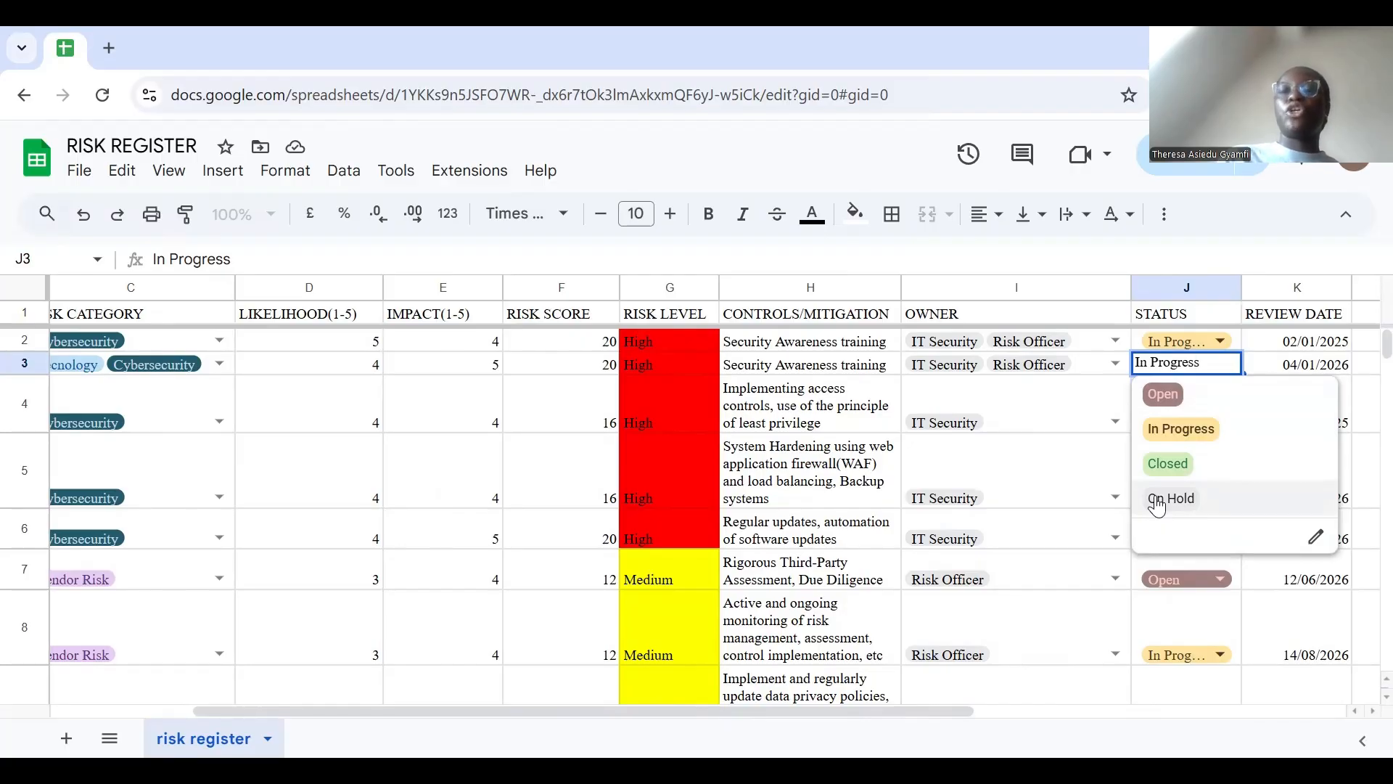
click(1093, 484)
scroll(1093, 483, right, 4)
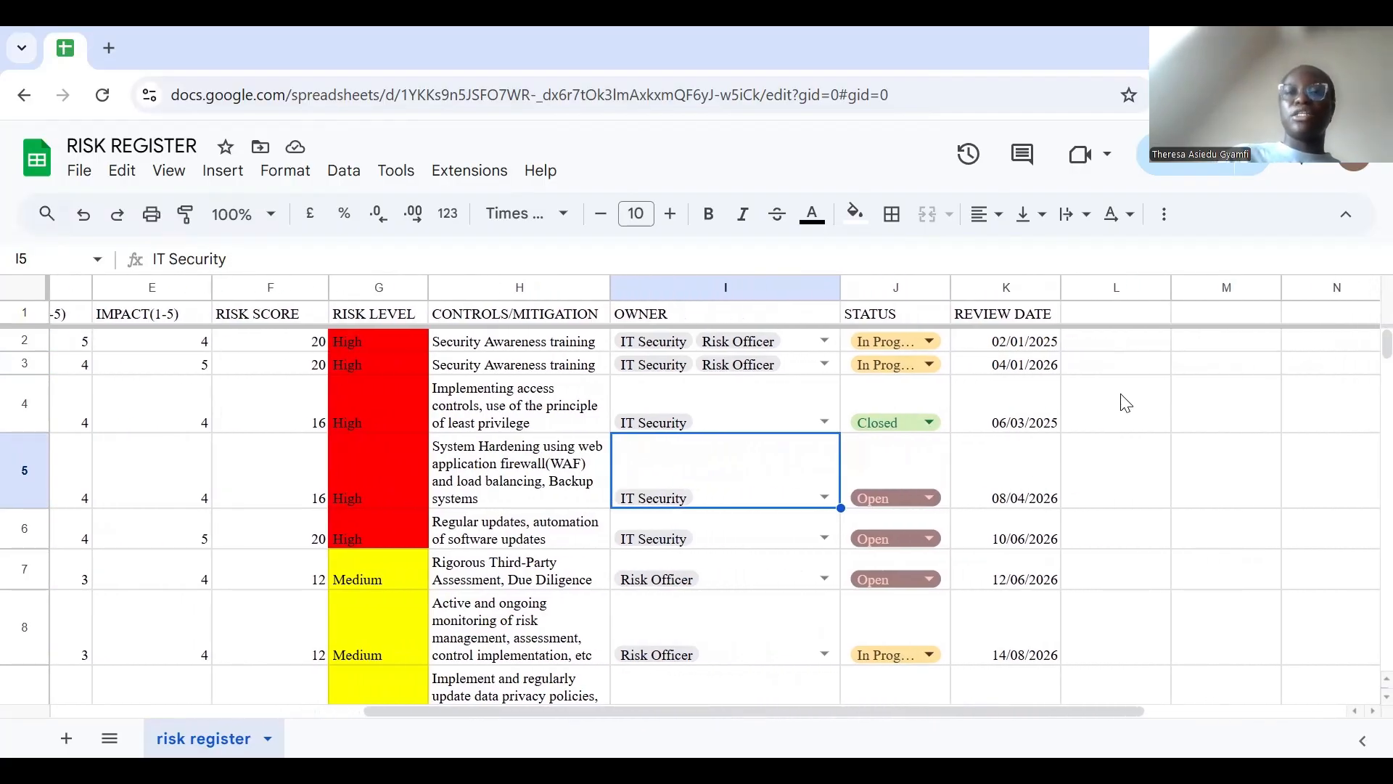
click(975, 284)
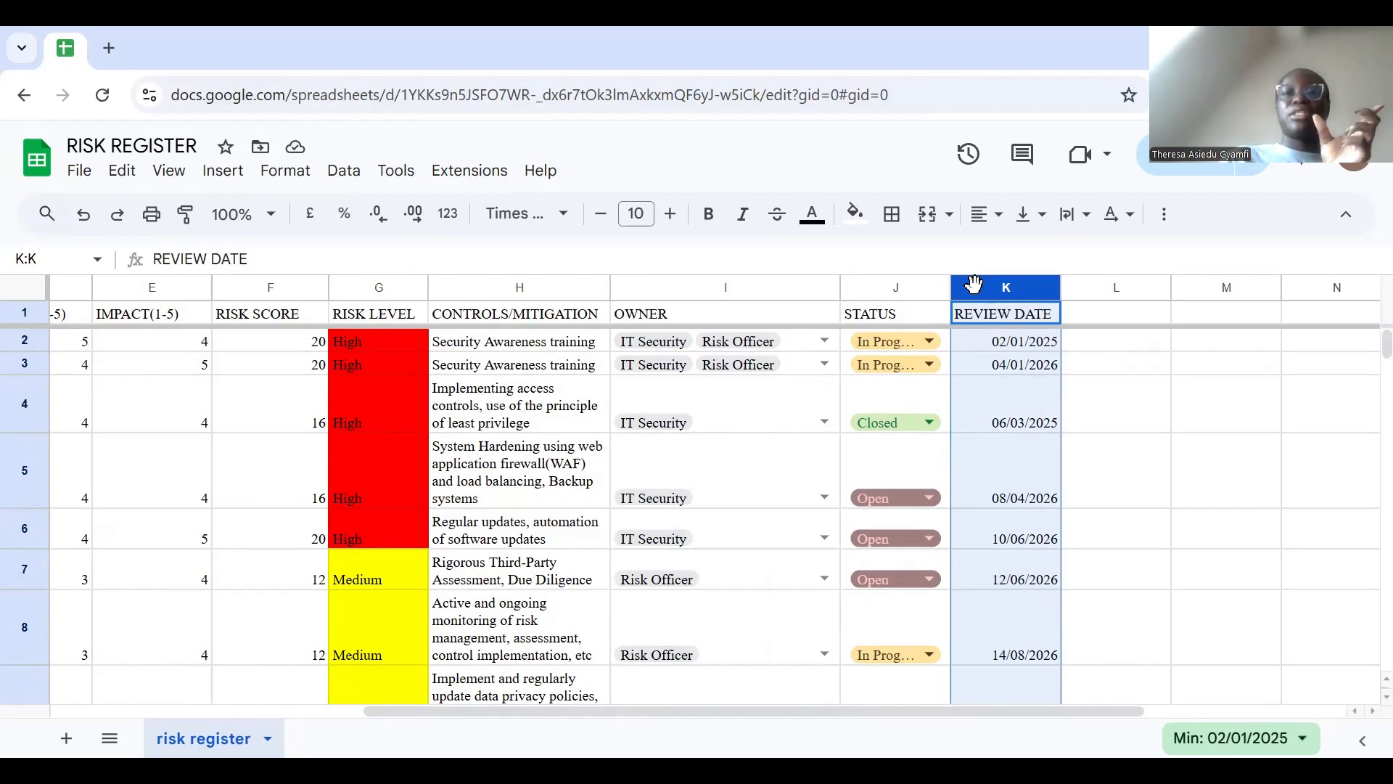
Step: Look through the entries from RD13 to RD19 and inspect the risk score and risk level formulas in row 16
scroll(974, 282, left, 4)
scroll(974, 283, left, 2)
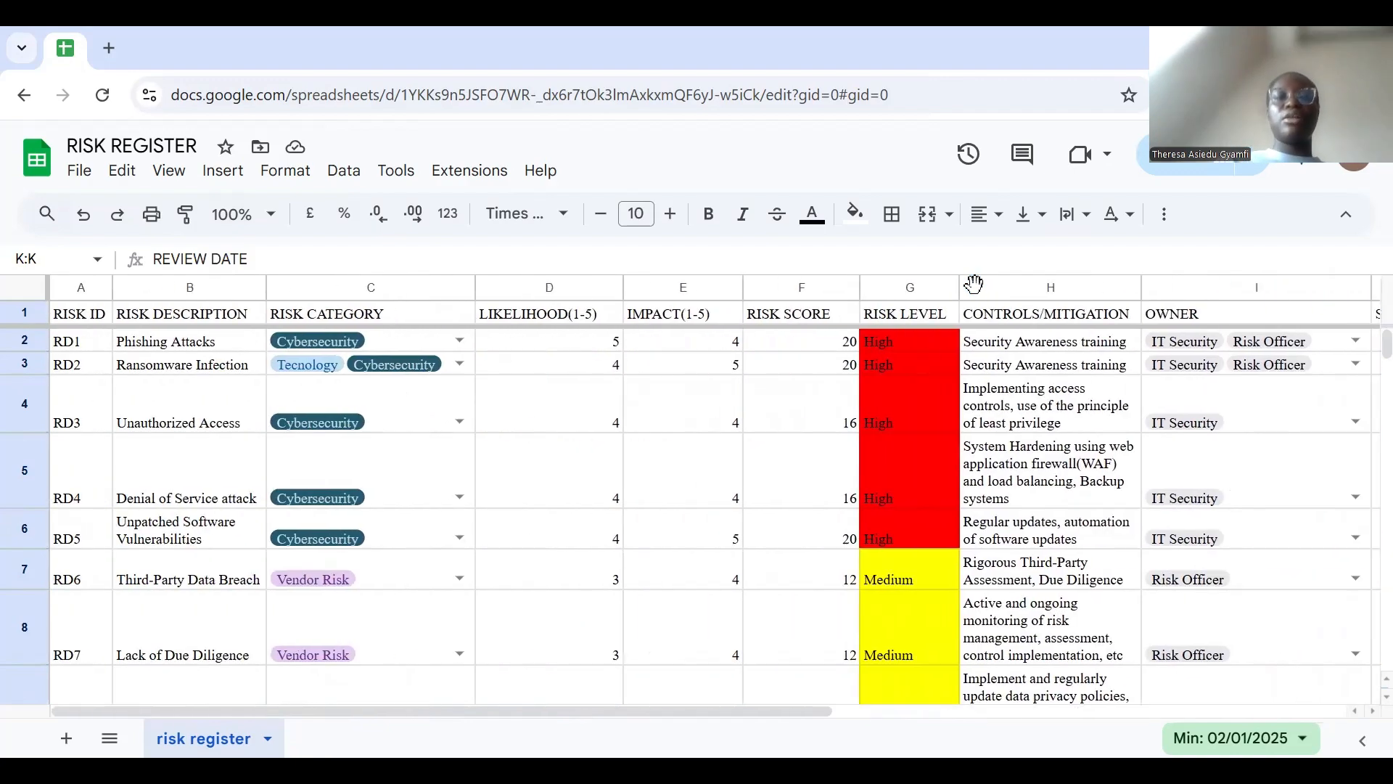
scroll(974, 283, down, 5)
scroll(974, 283, down, 7)
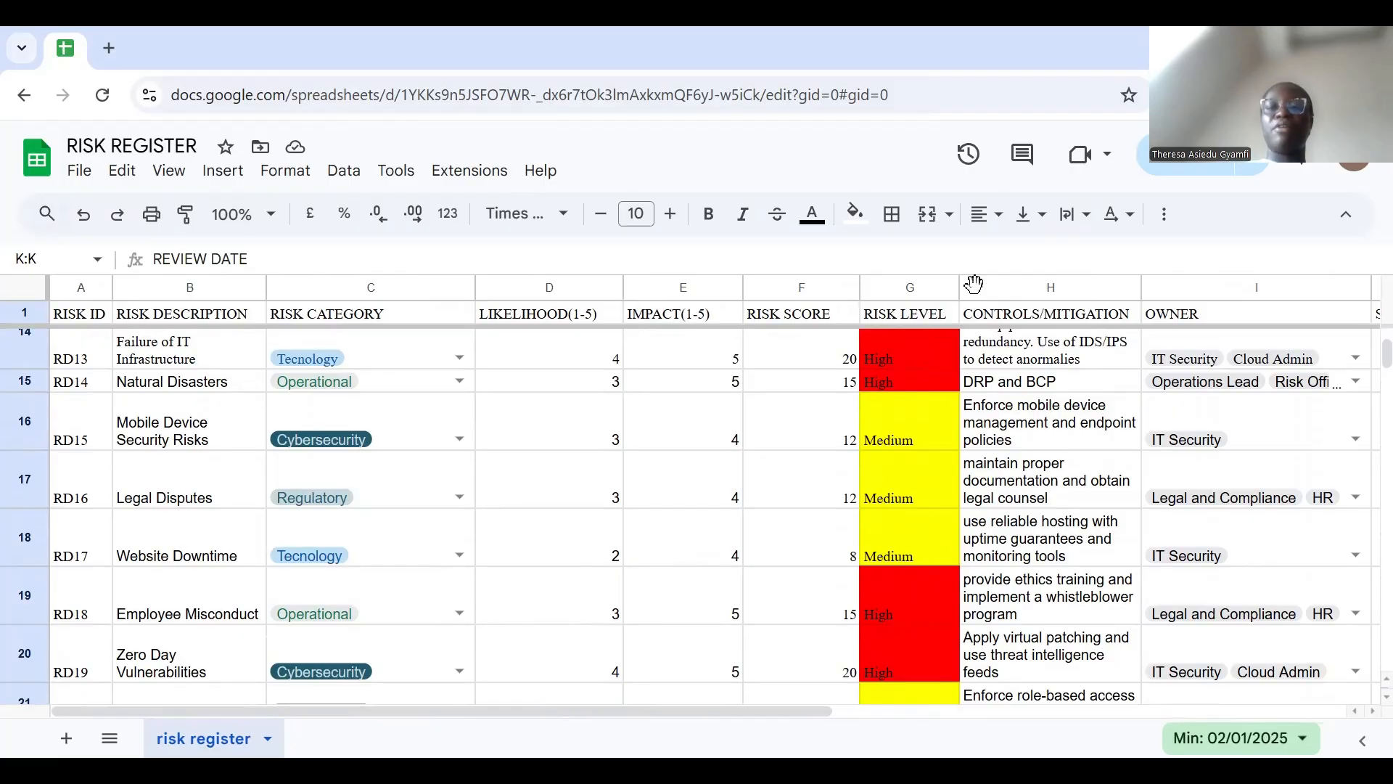
scroll(974, 283, right, 5)
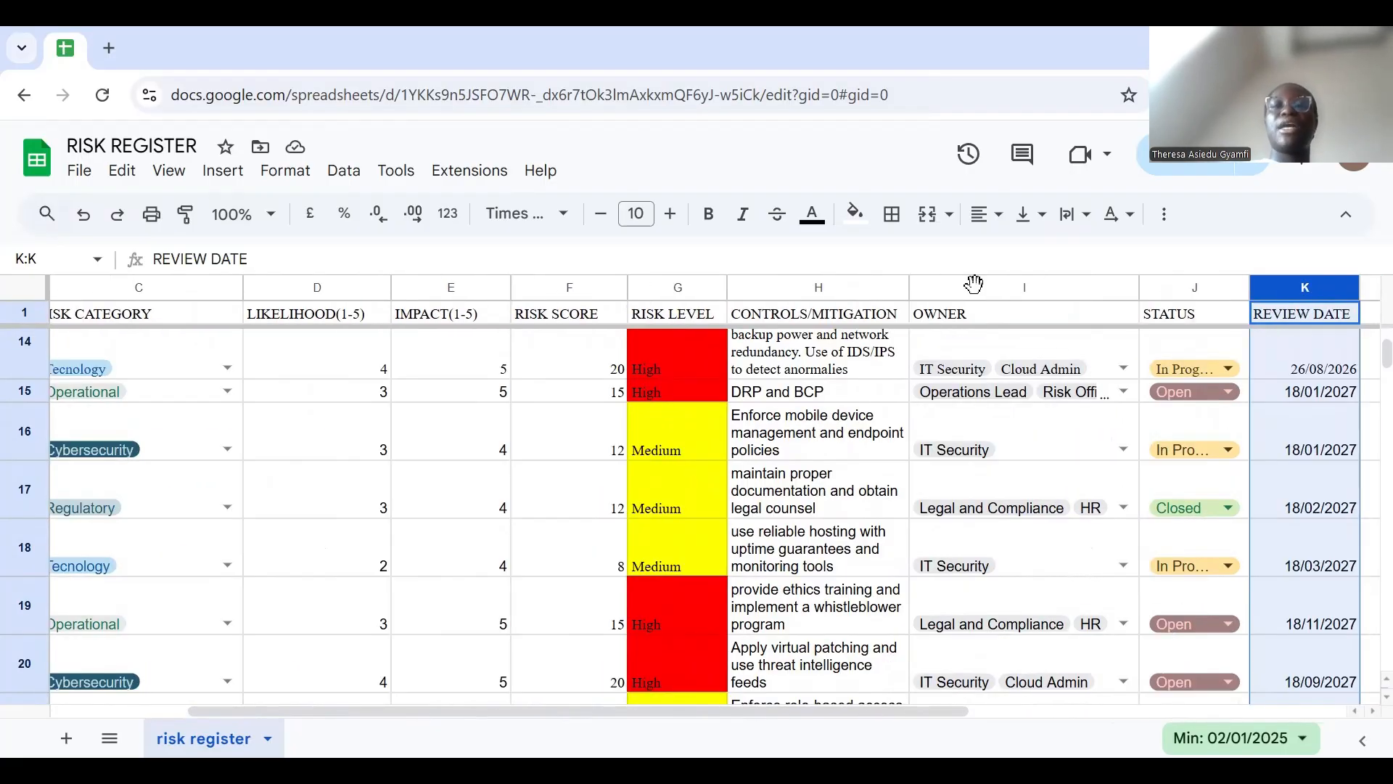
click(568, 431)
scroll(975, 283, left, 5)
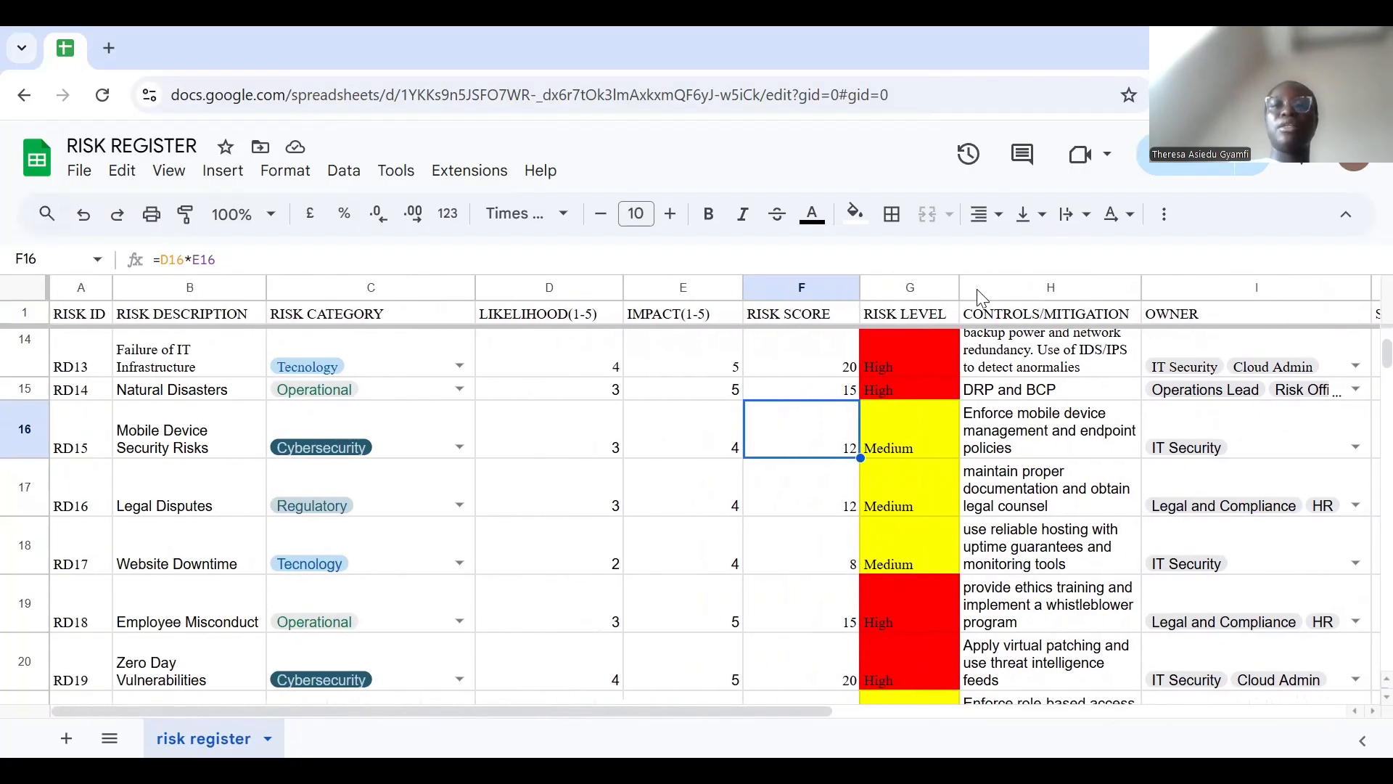
click(895, 445)
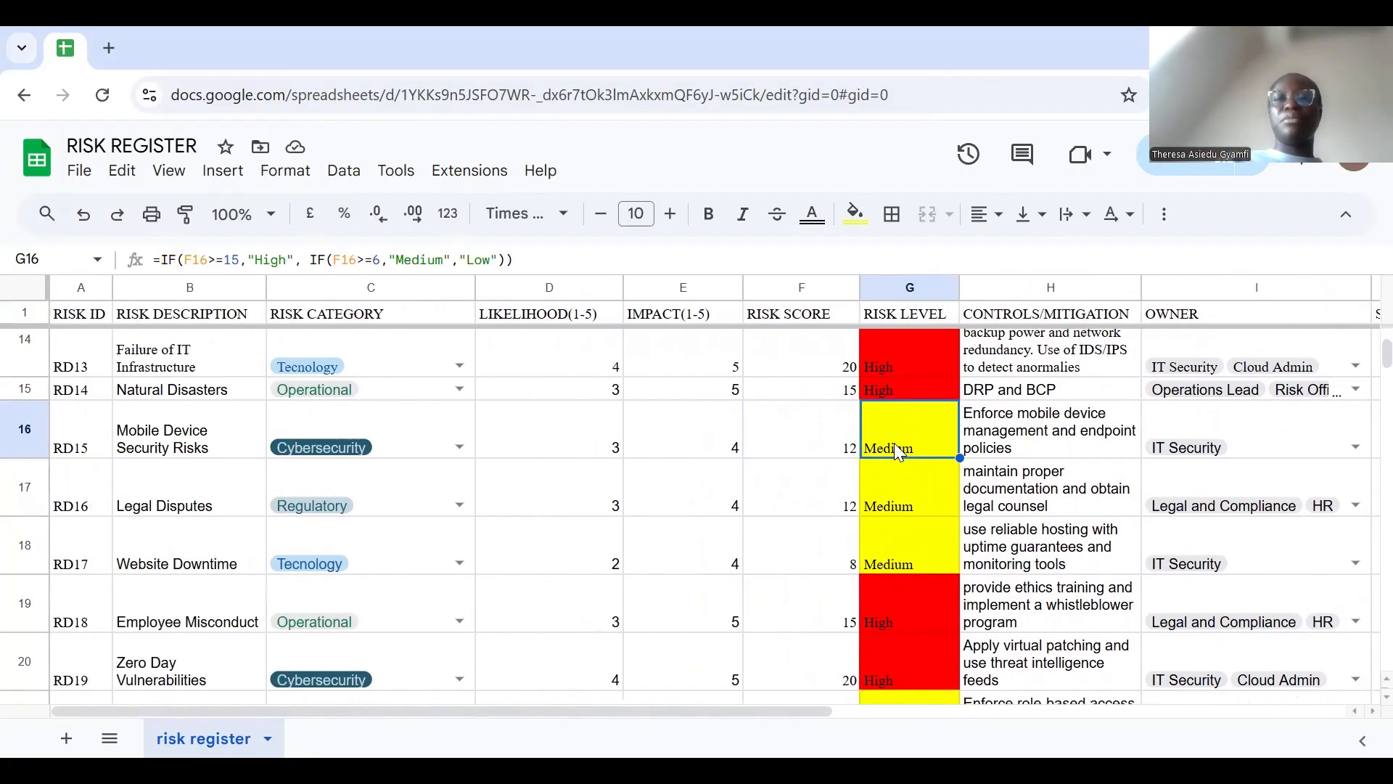
click(693, 484)
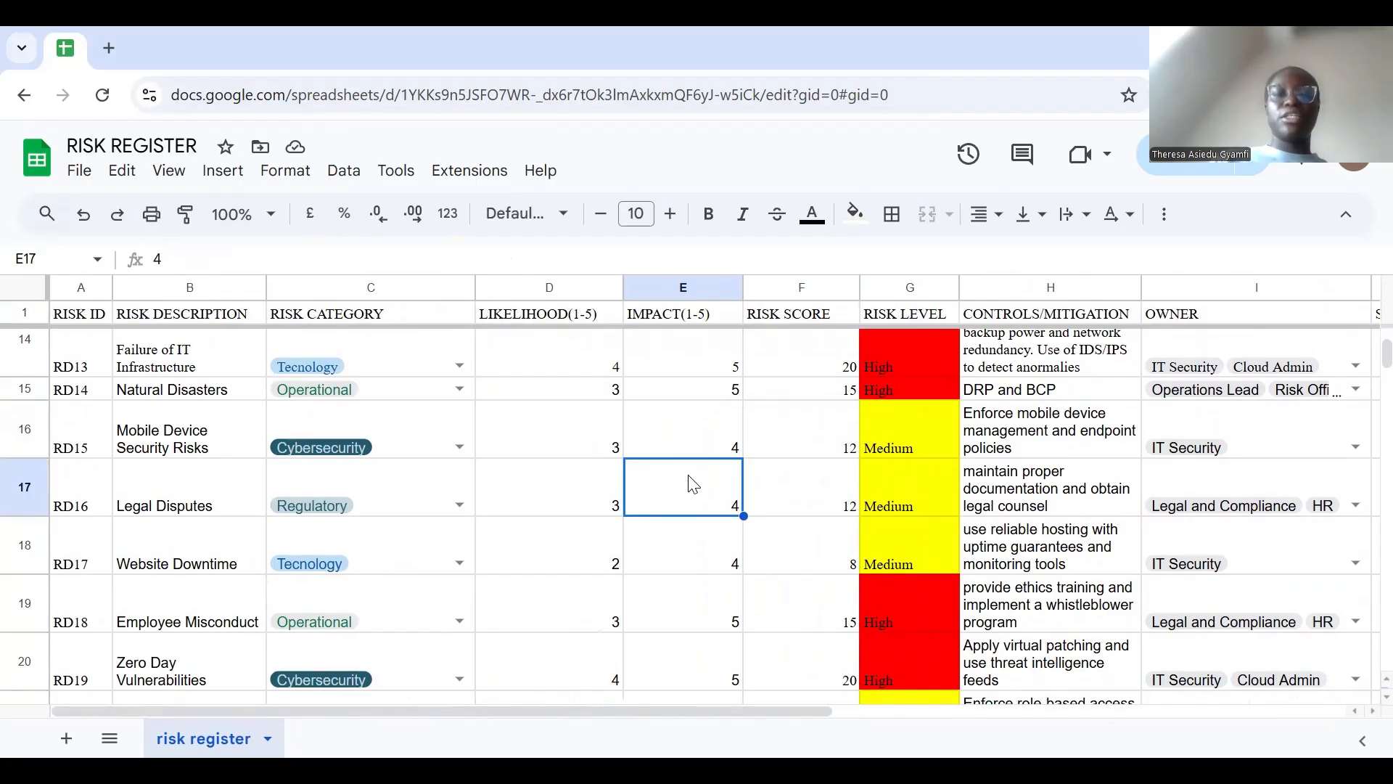
Step: Browse the register down to RD25 and back through the earlier risks, comparing their categories, ratings, controls and owners
scroll(693, 484, down, 3)
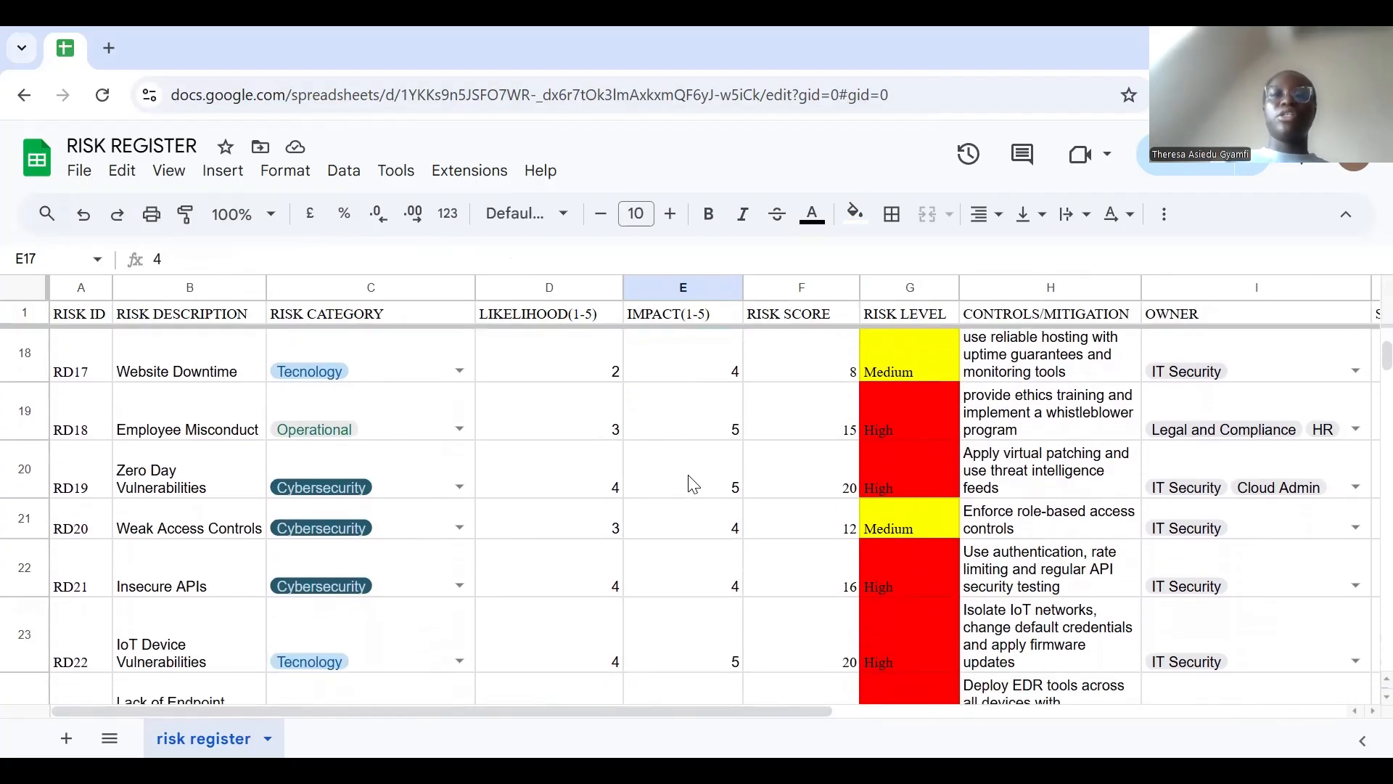
scroll(693, 484, down, 3)
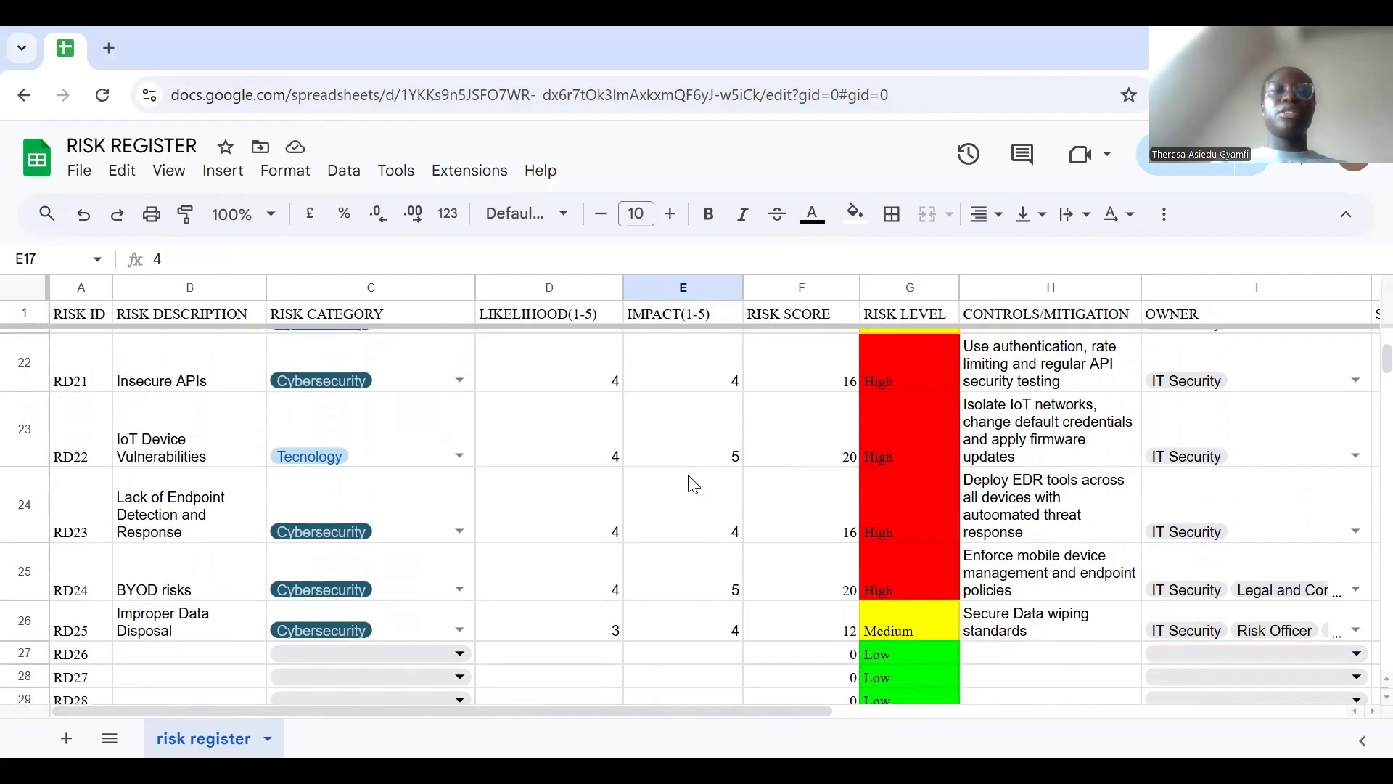
scroll(693, 485, up, 3)
scroll(693, 484, up, 4)
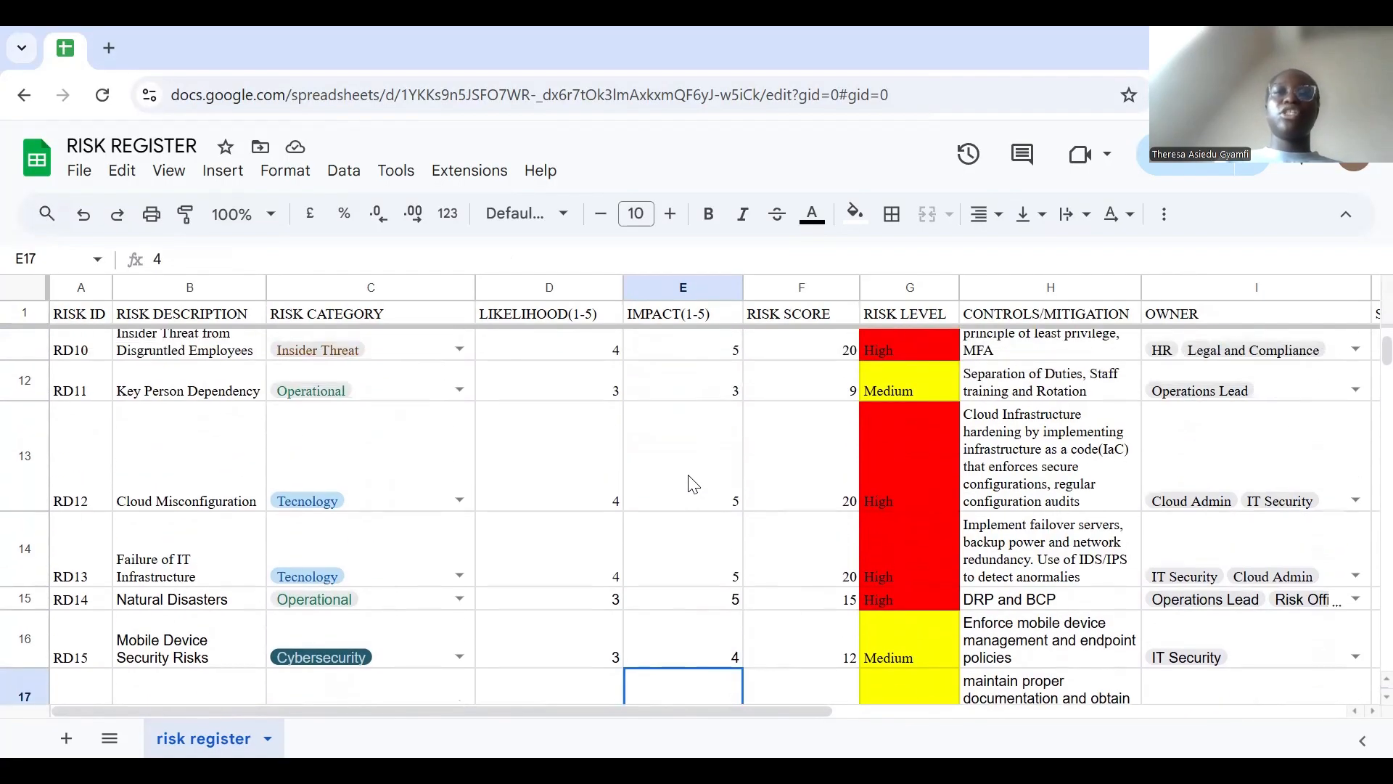
scroll(693, 485, up, 2)
scroll(692, 485, up, 1)
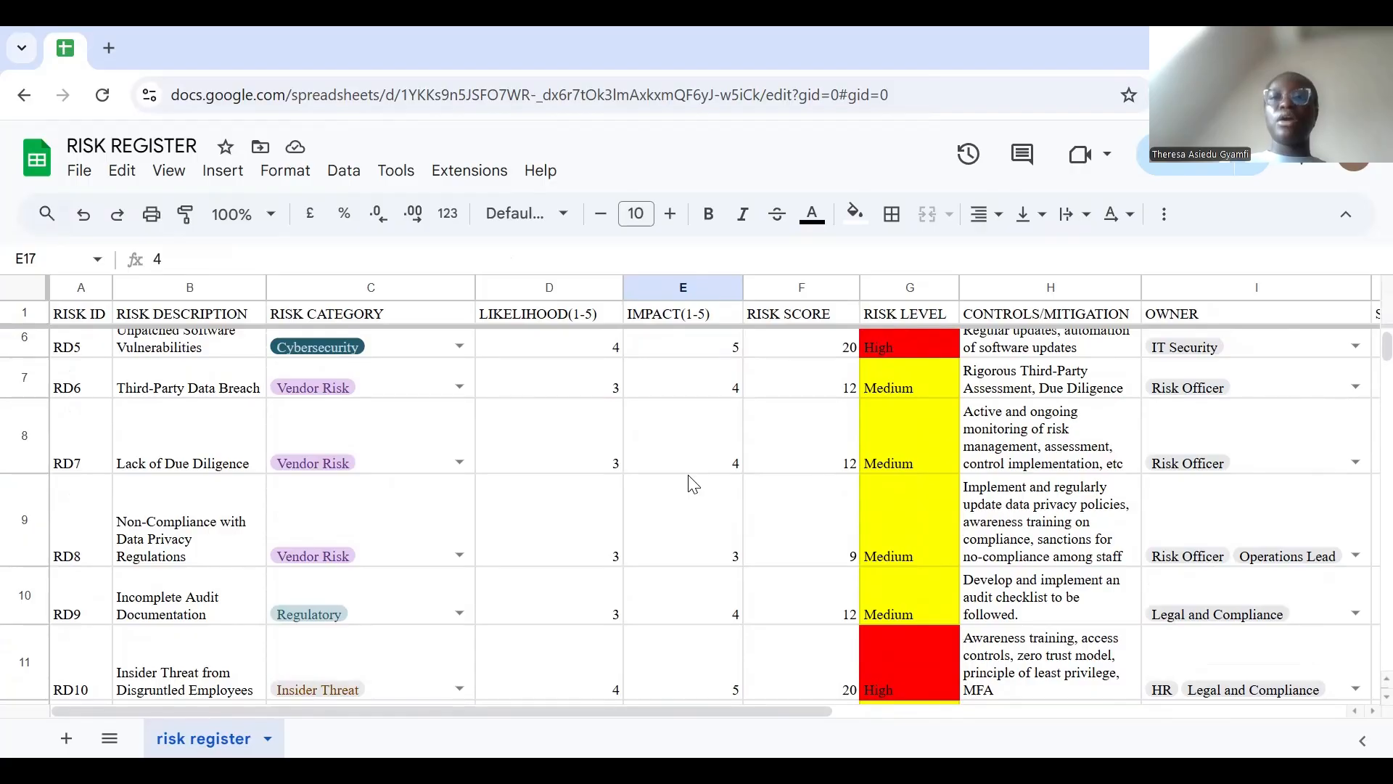
scroll(693, 485, up, 1)
scroll(693, 485, down, 7)
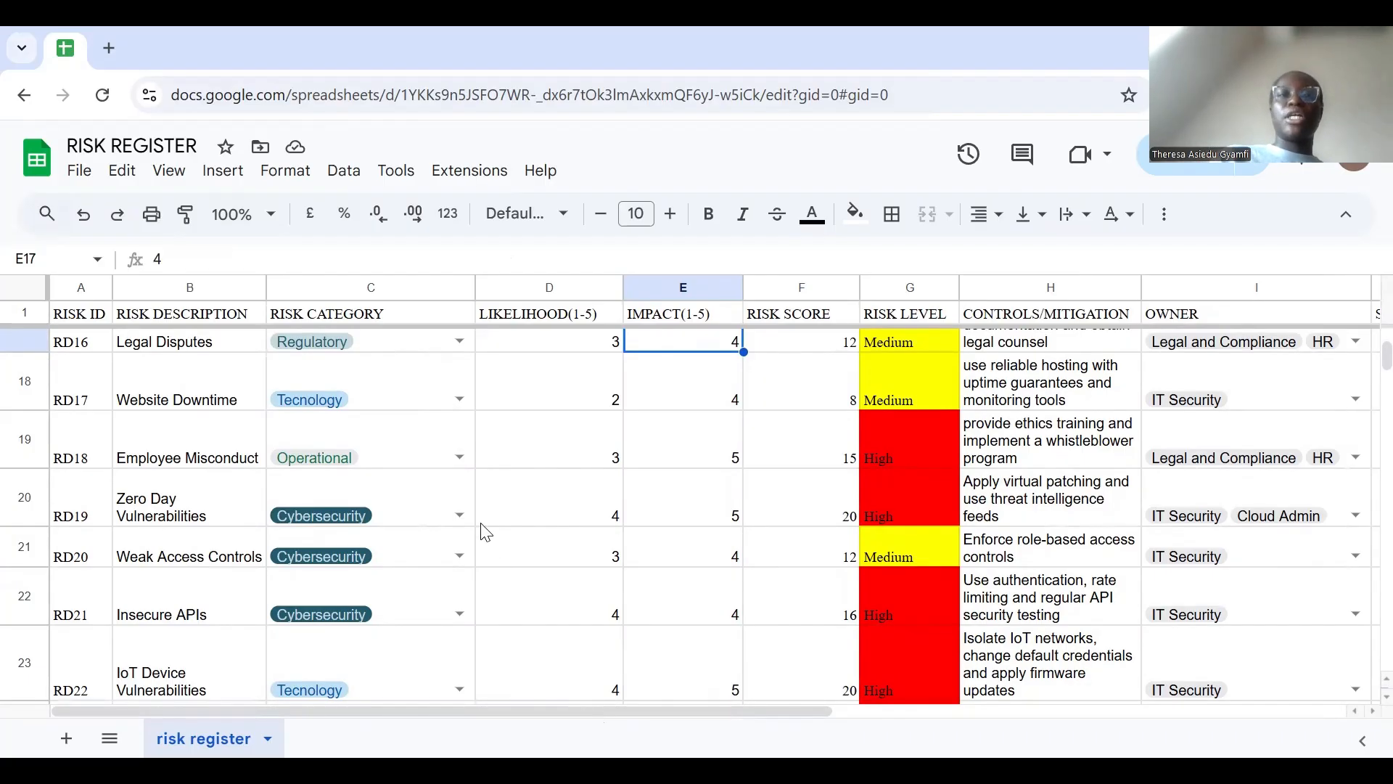
drag(446, 709, 396, 658)
scroll(398, 663, left, 3)
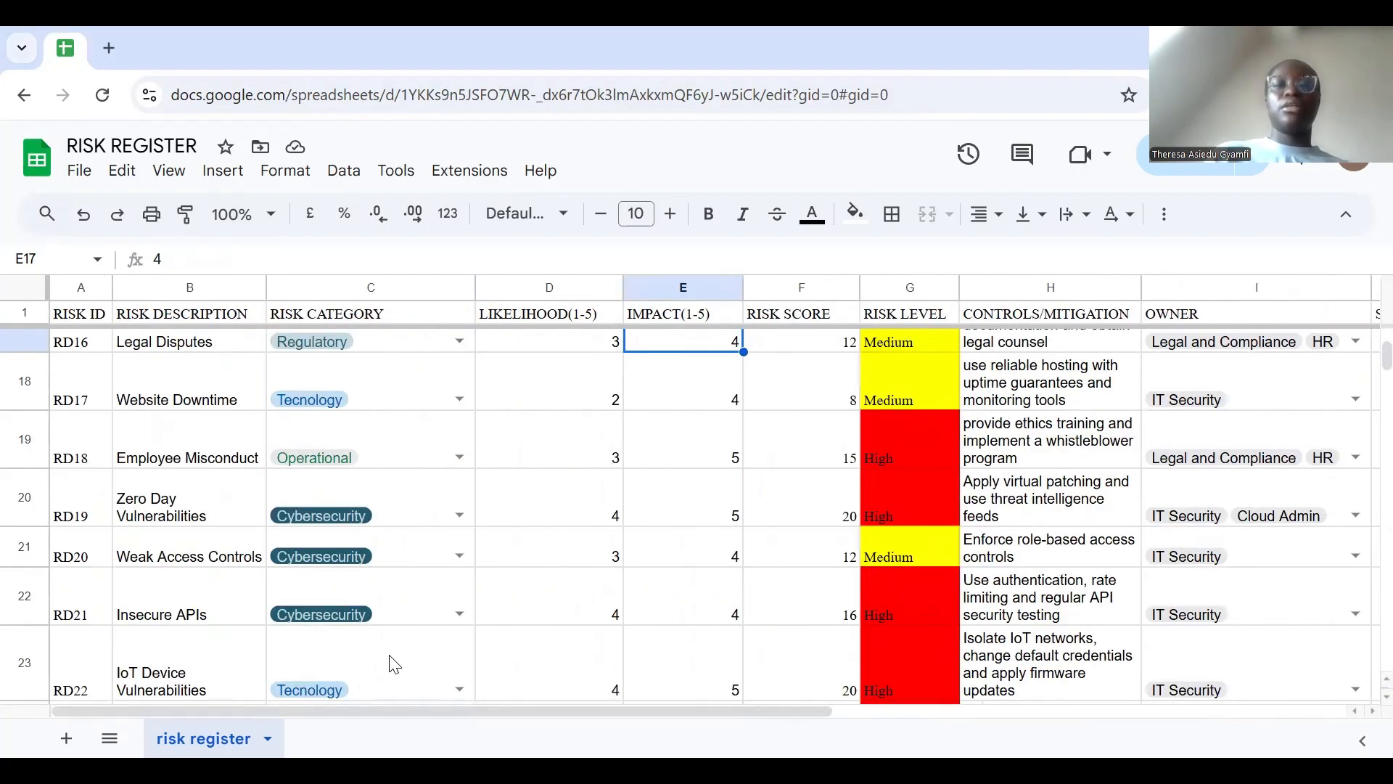
Step: Check which file formats the risk register can be downloaded in
scroll(395, 664, down, 2)
scroll(395, 664, down, 1)
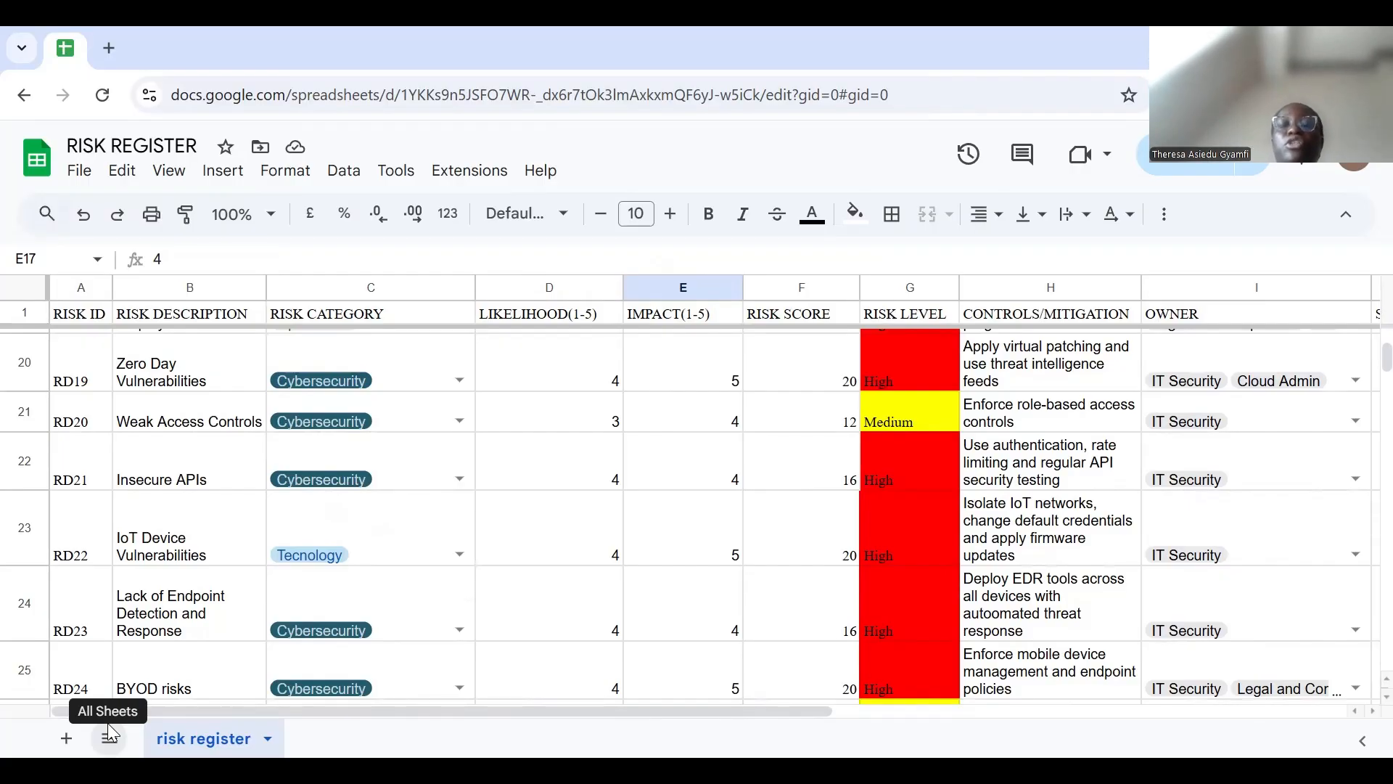
click(78, 176)
mouse_move(193, 435)
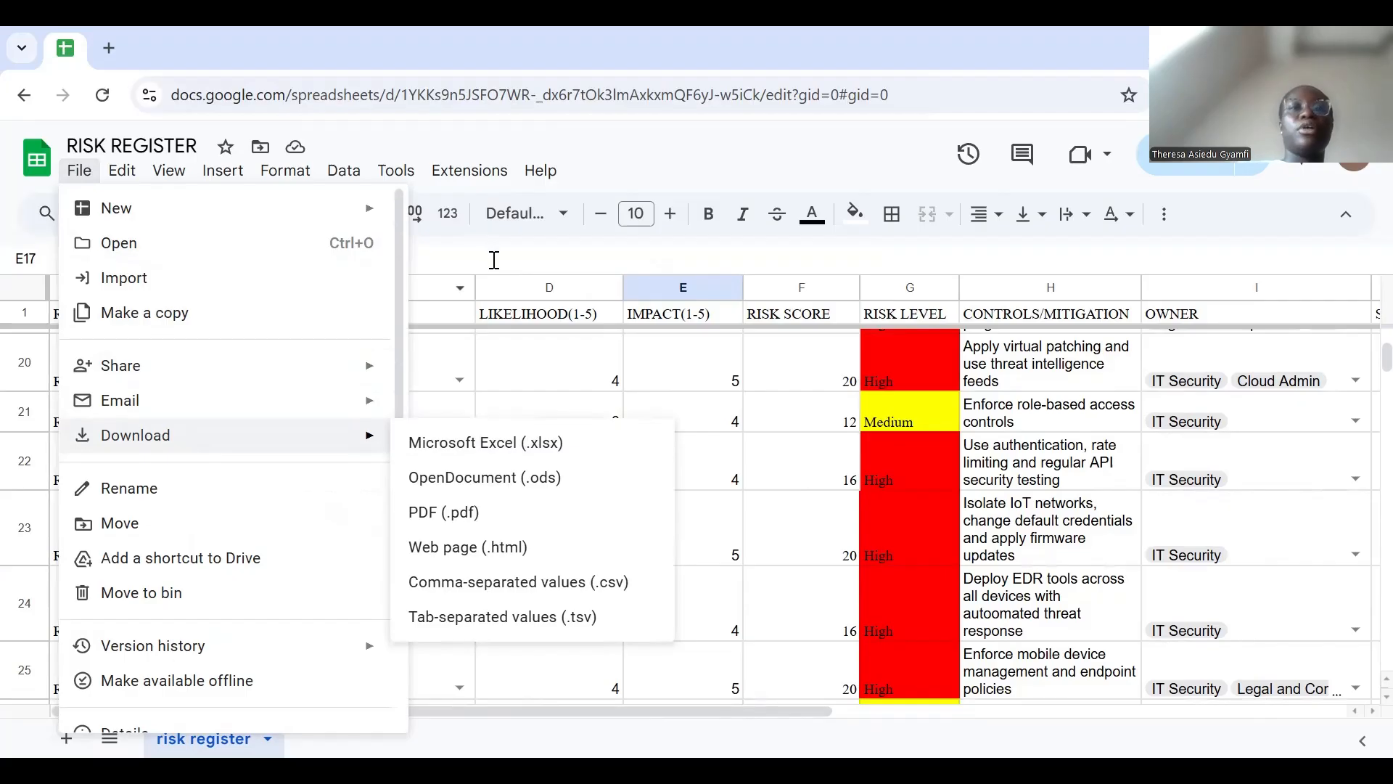
key(Escape)
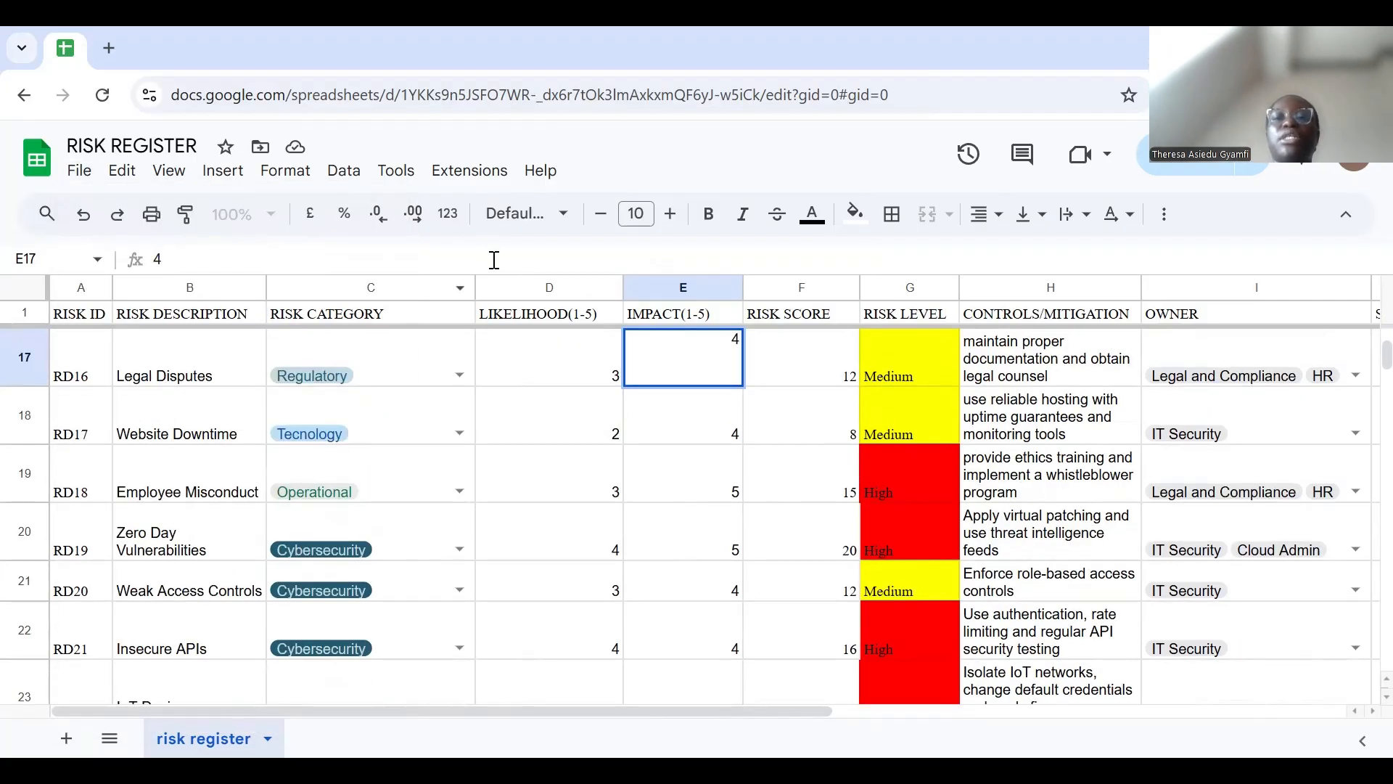
Step: Look through the last register entries up to row 26, including their owners, statuses and review dates
scroll(494, 259, down, 5)
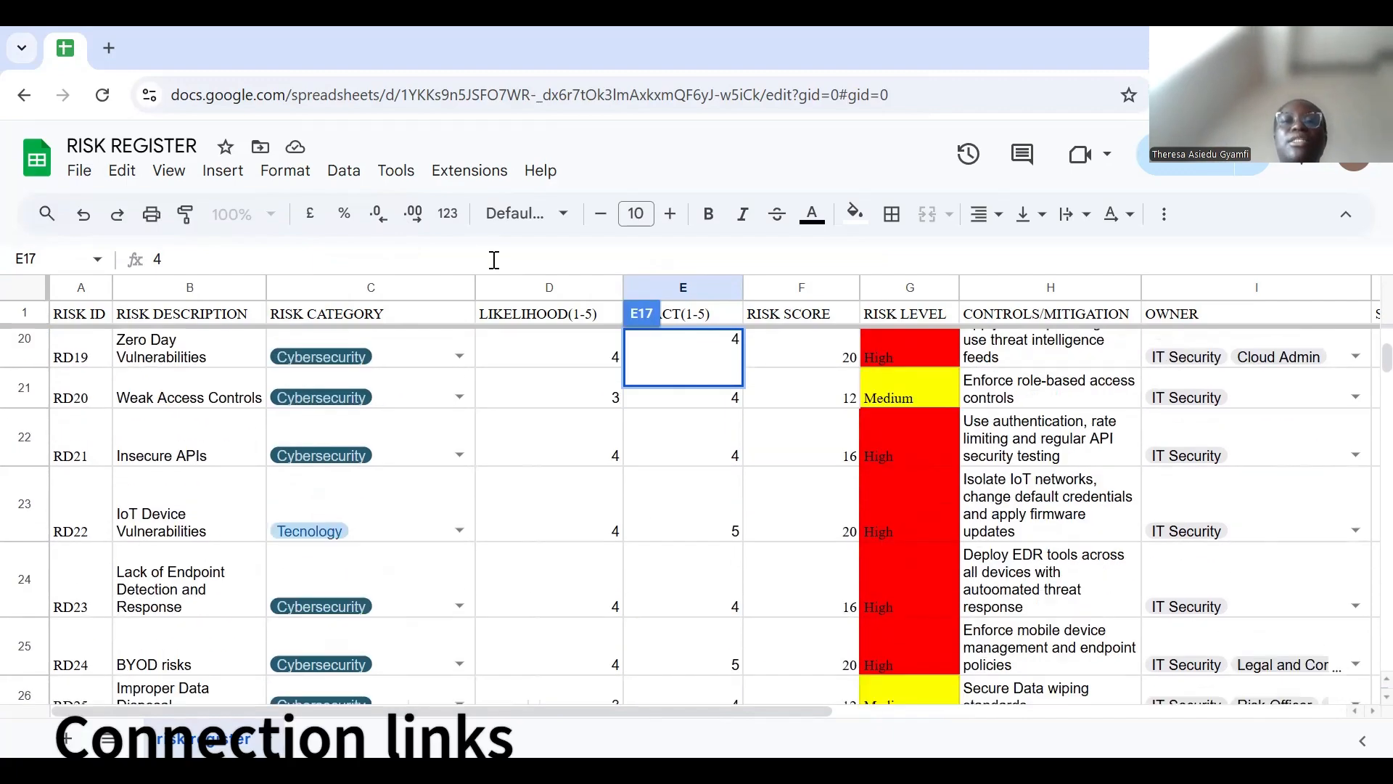
scroll(494, 260, right, 1)
scroll(491, 261, up, 2)
scroll(491, 261, right, 1)
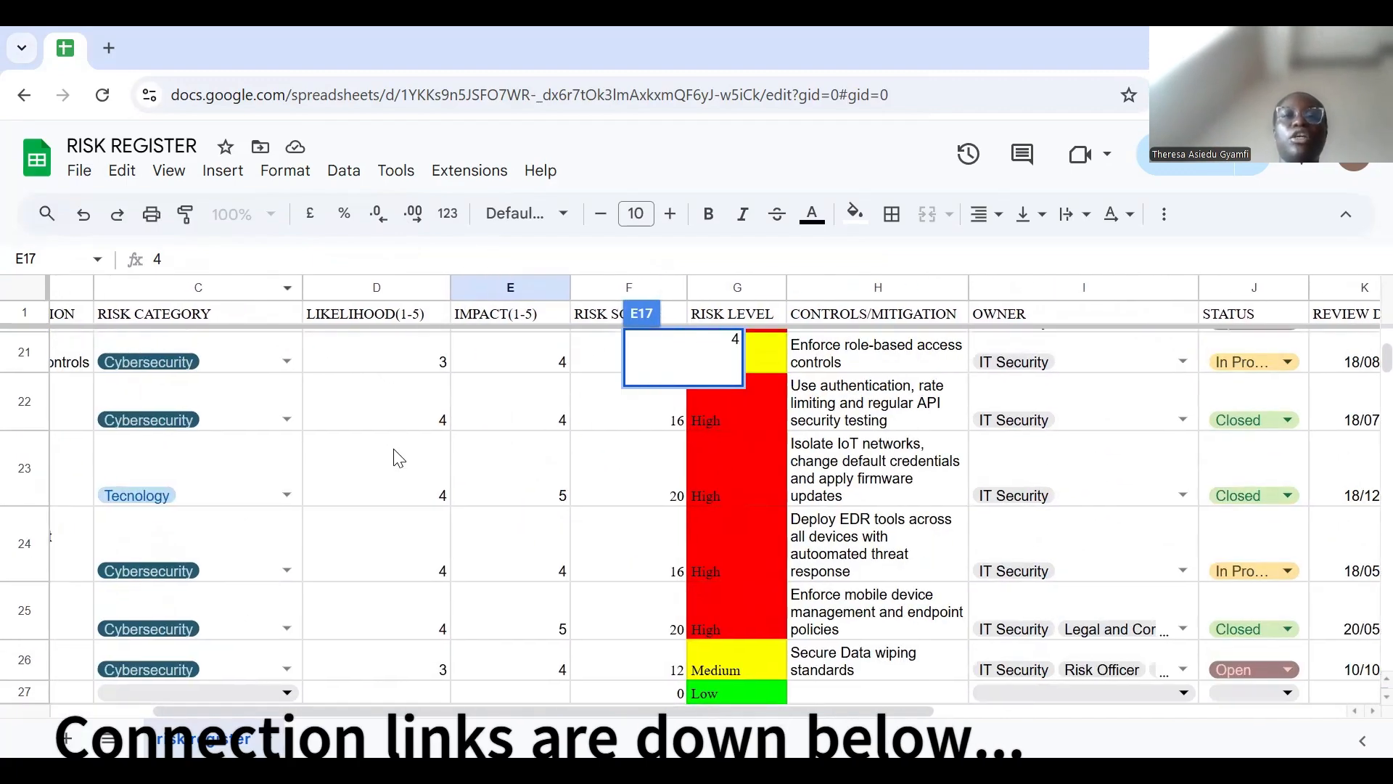
click(399, 458)
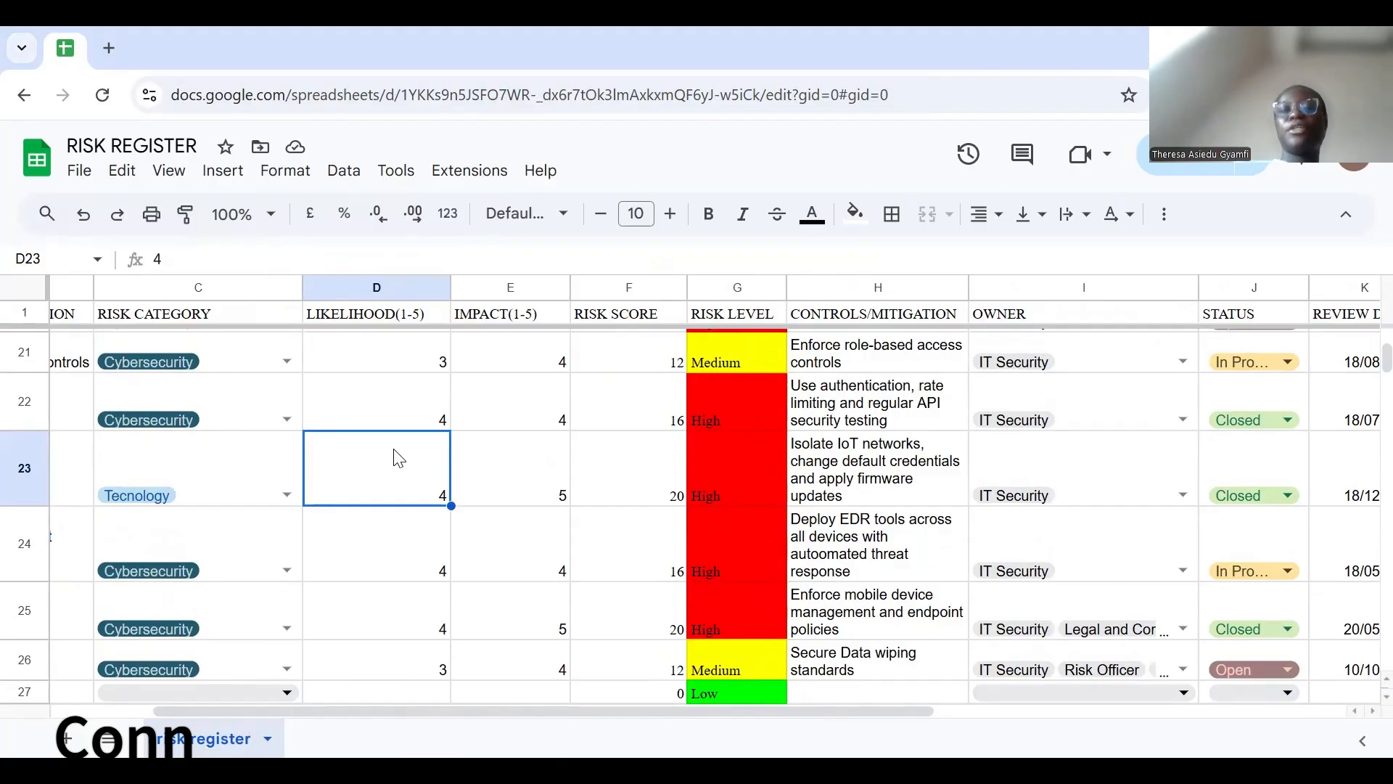